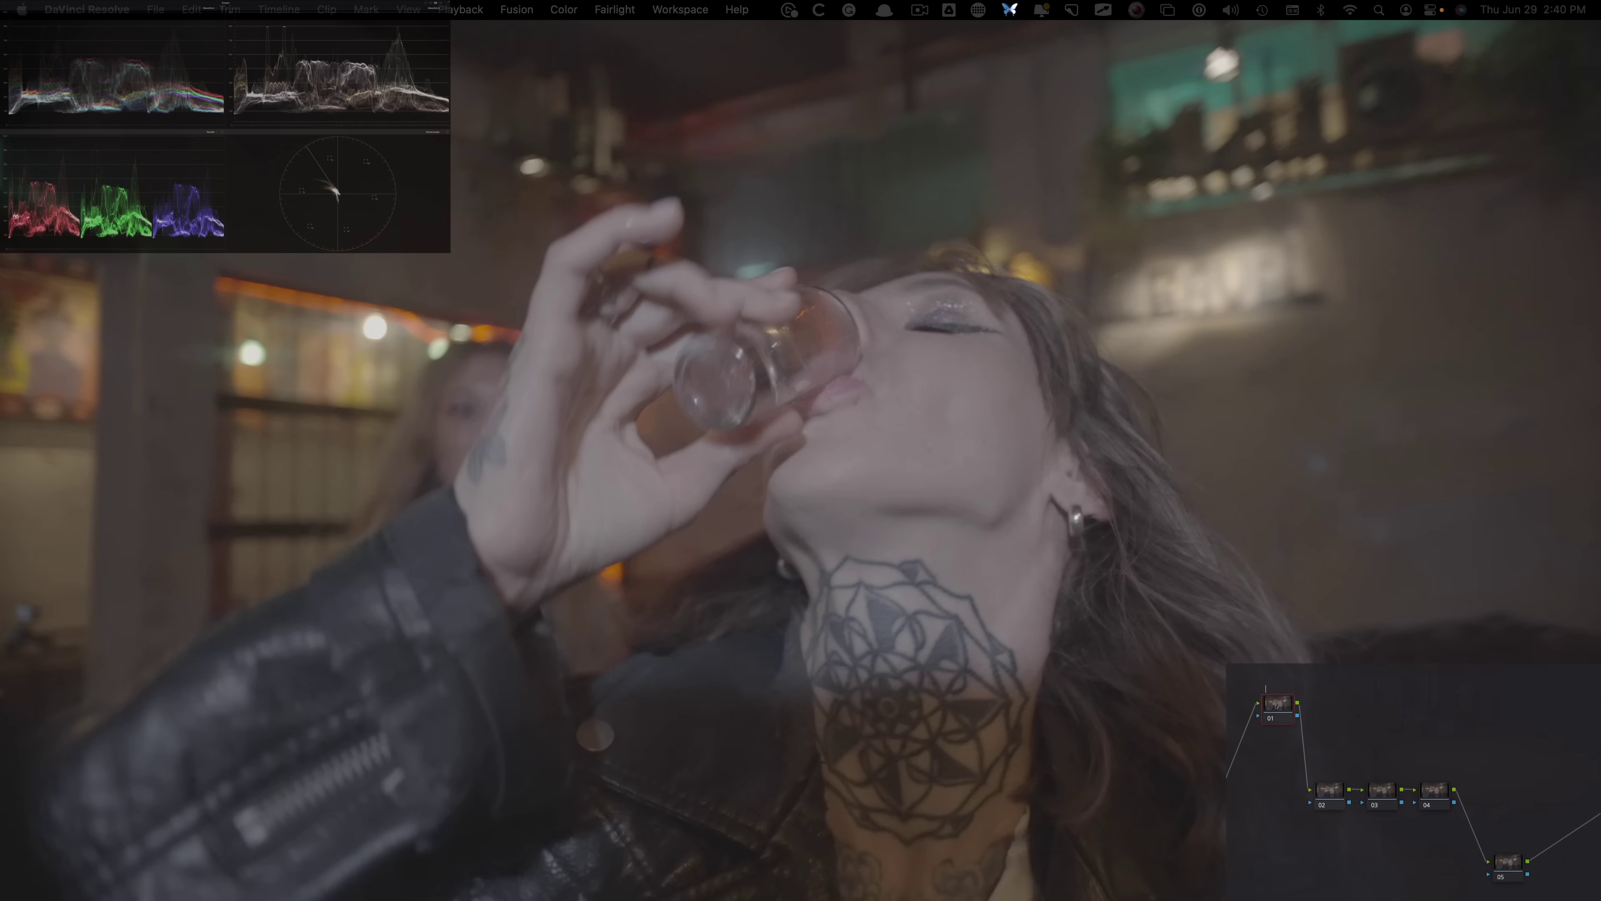
- Label the first node "in" and the last node "out"
key("shift+;")
type("o")
type("ut")
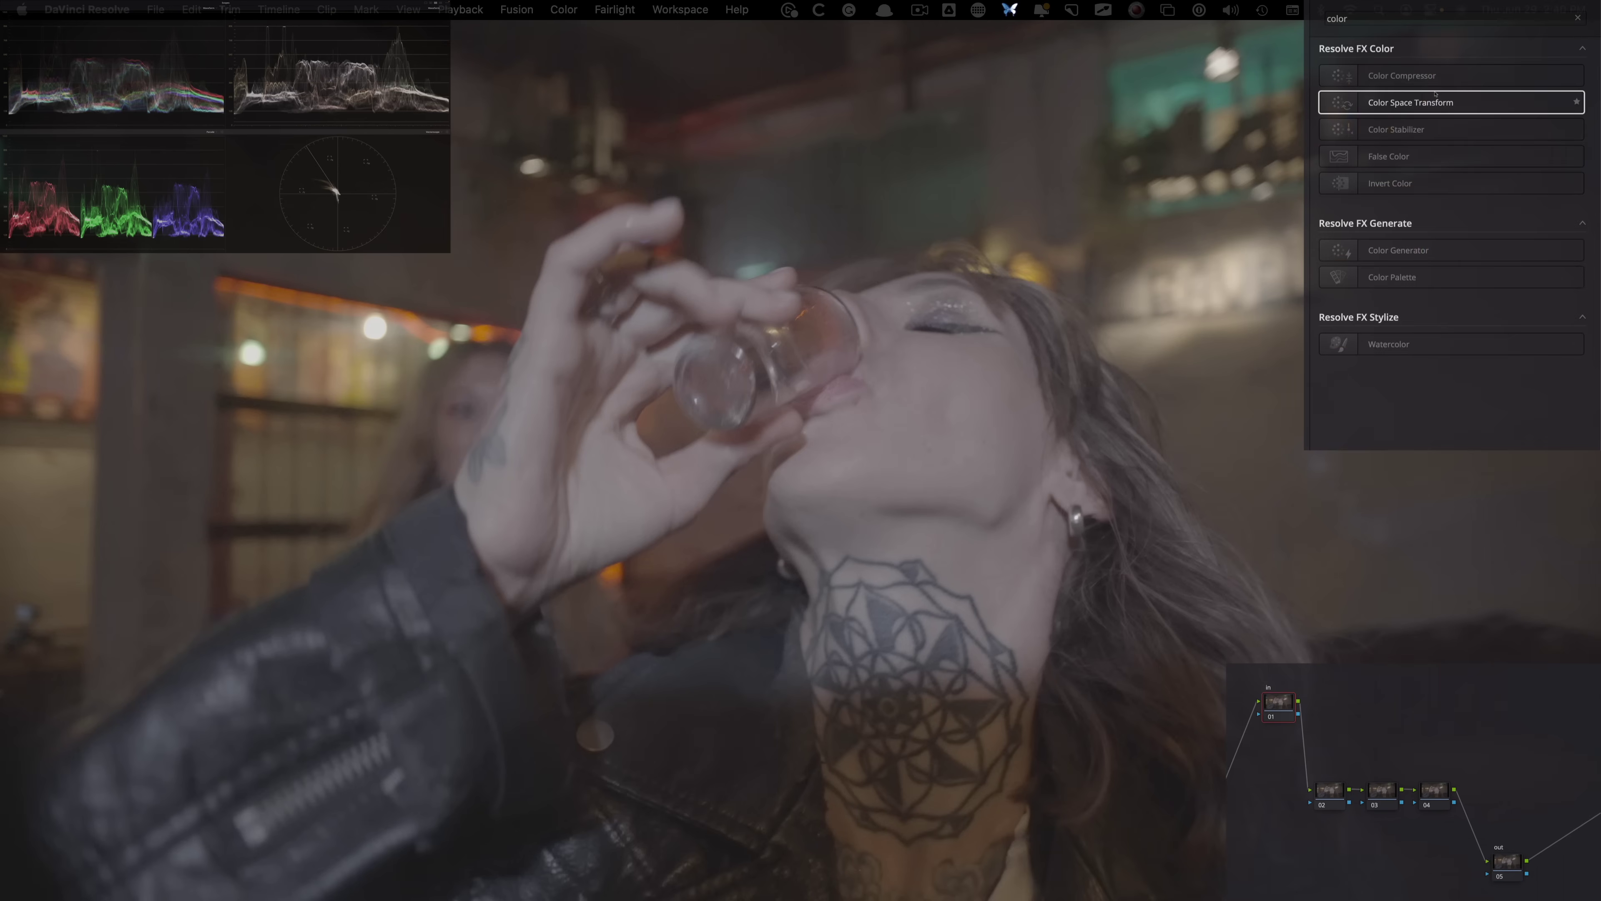
- Add a Color Space Transform to the "in" node, with Sony S-Gamut3.Cine as input color space and Sony S-Log3 as input gamma
left_click_drag(1443, 105, 1269, 700)
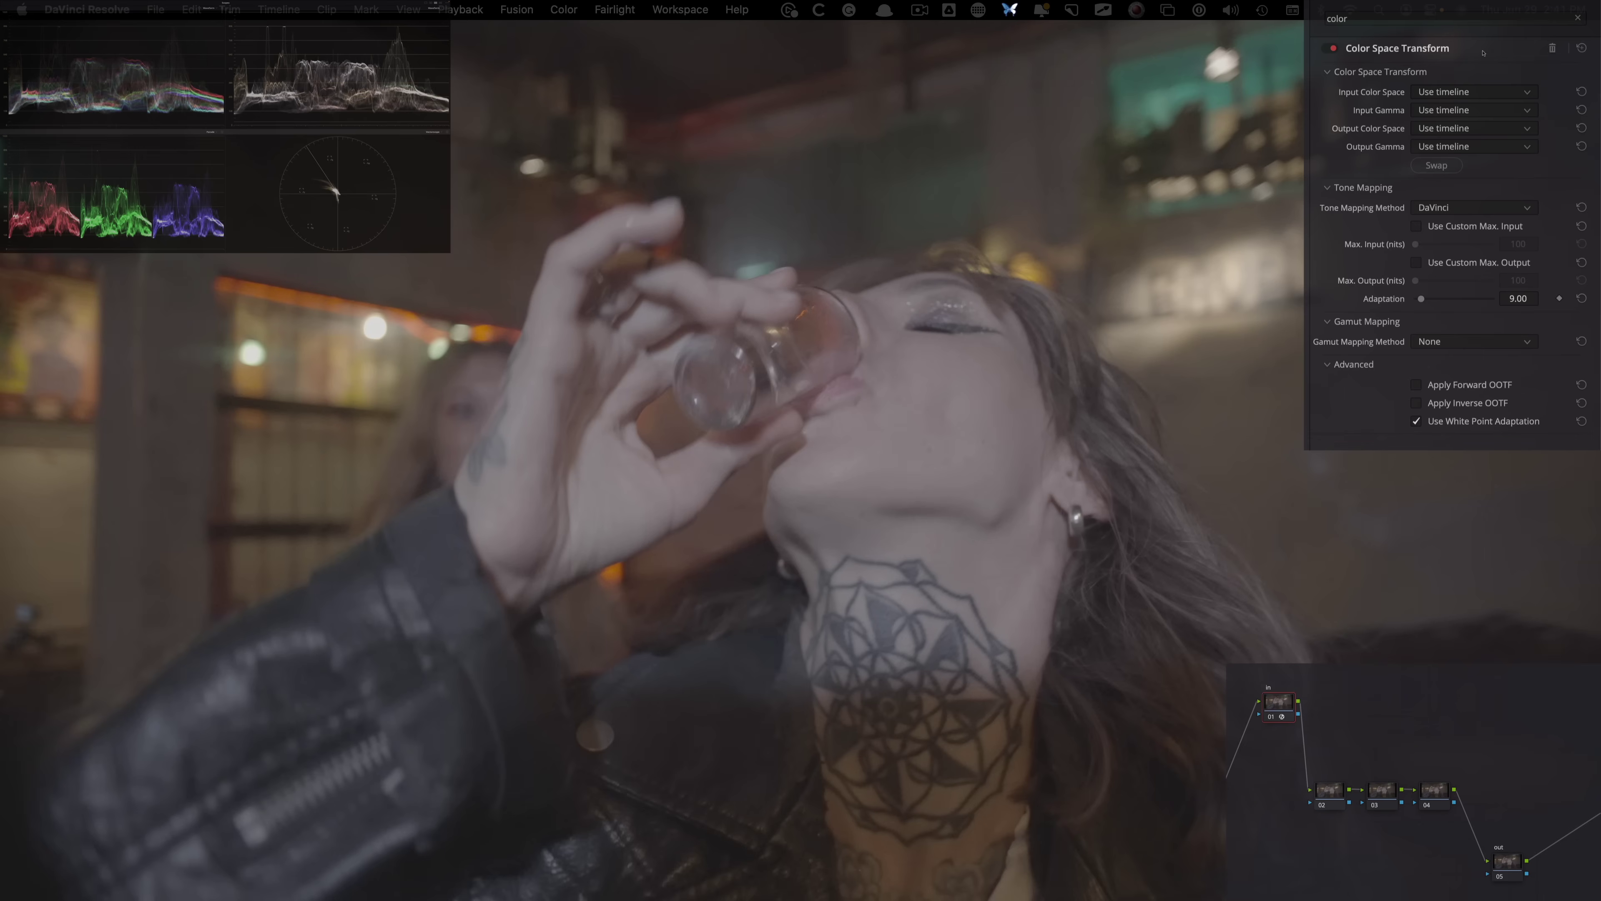
left_click(1483, 90)
scroll(1500, 190, "down", 10)
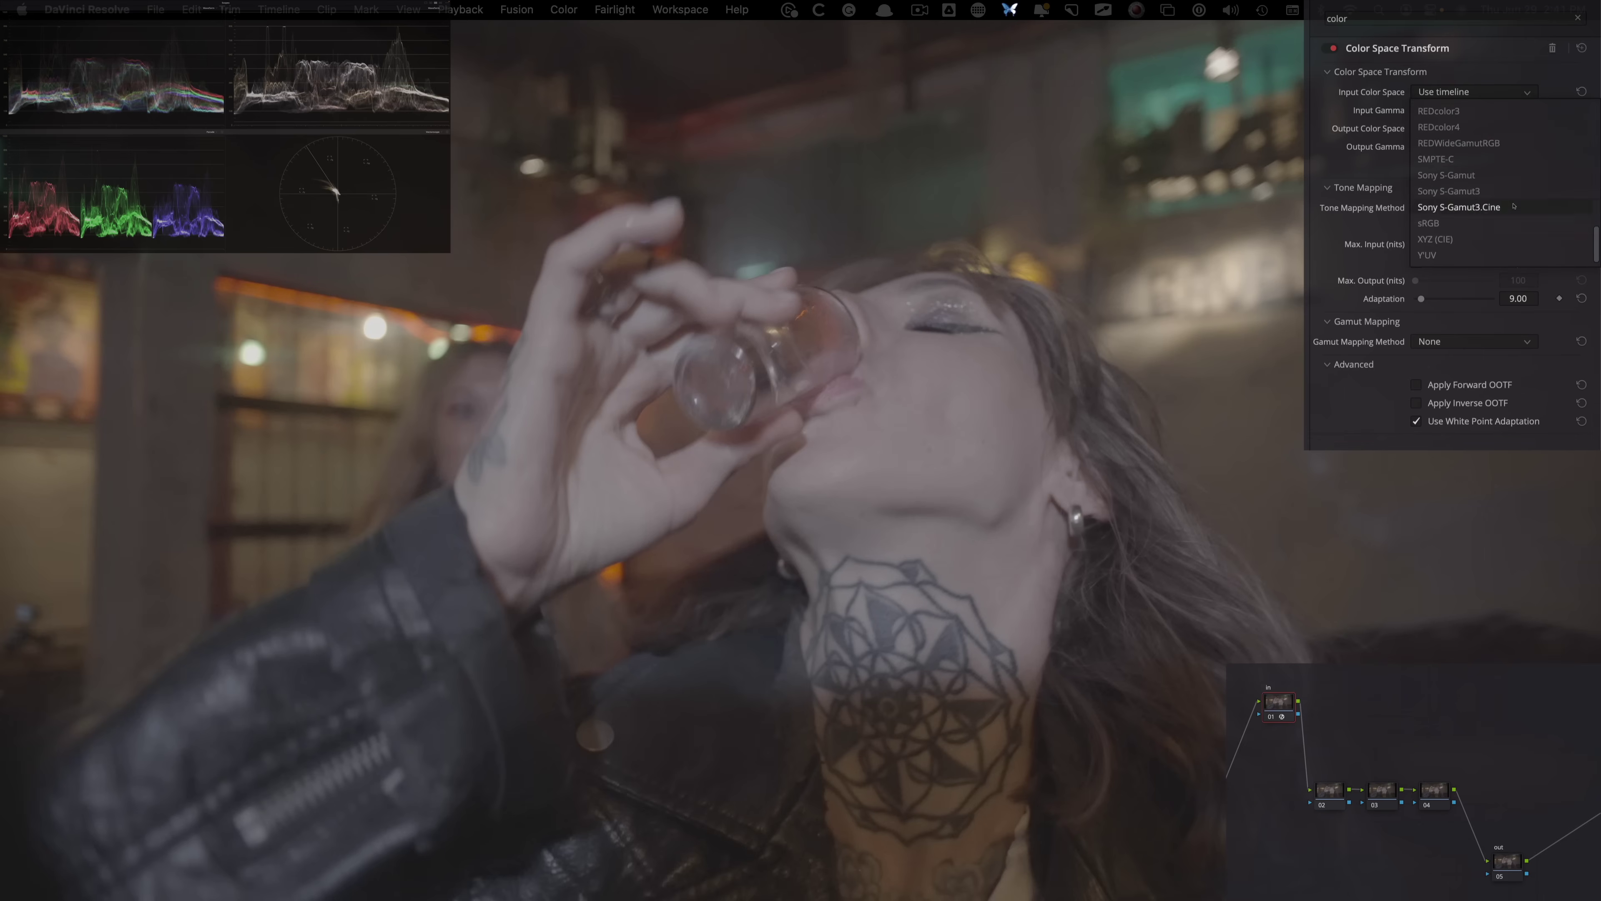
left_click(1476, 208)
left_click(1482, 109)
scroll(1482, 155, "down", 5)
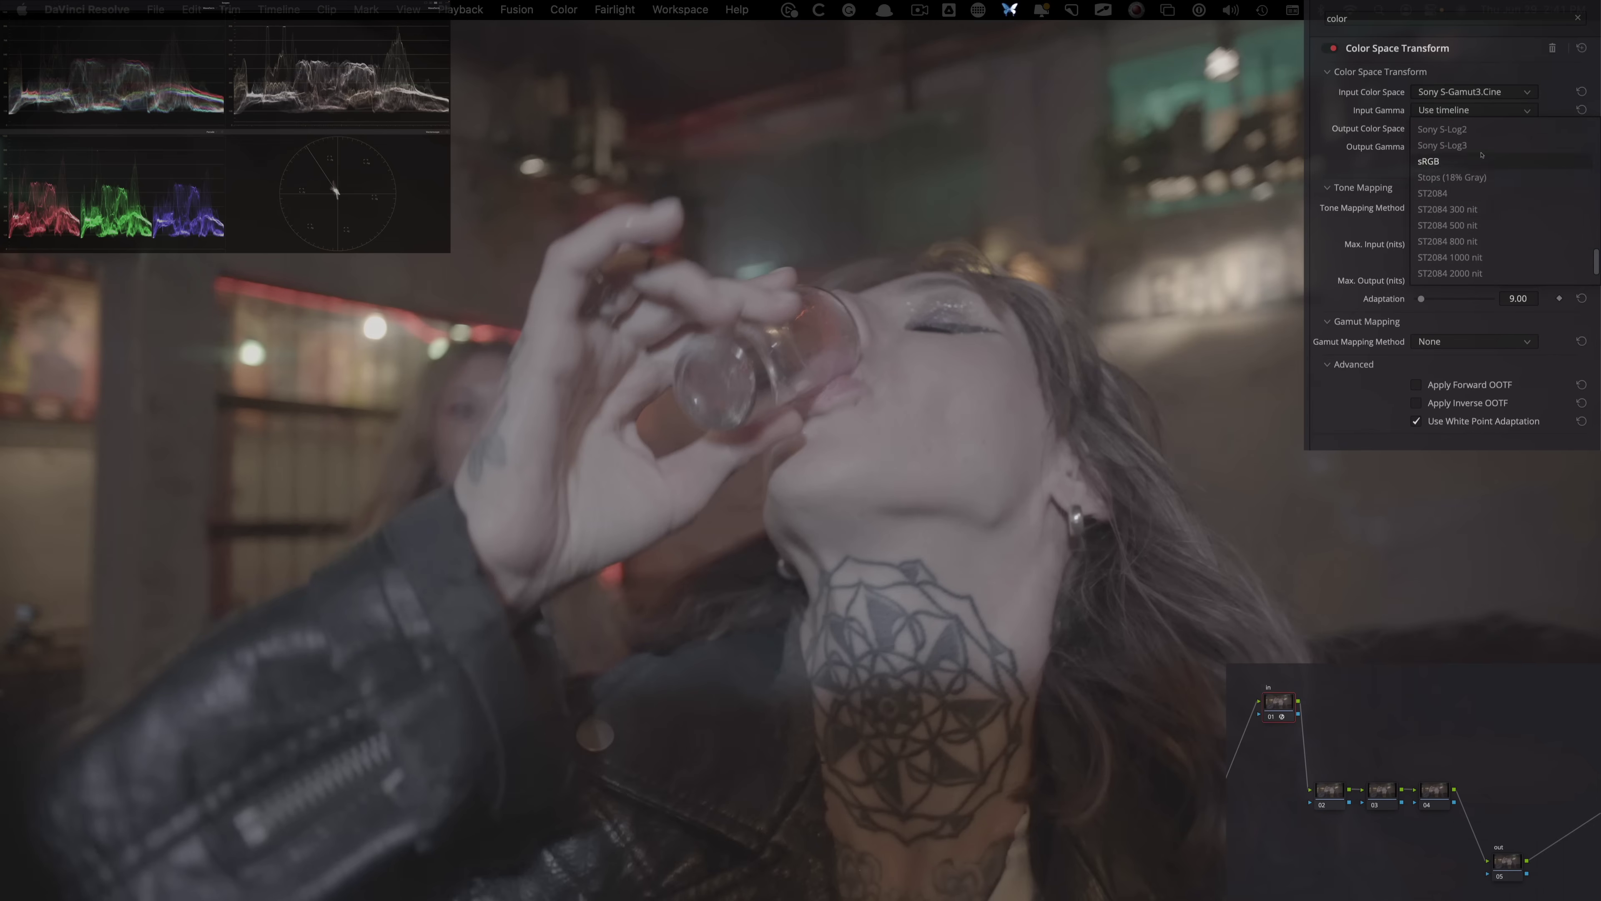
left_click(1481, 146)
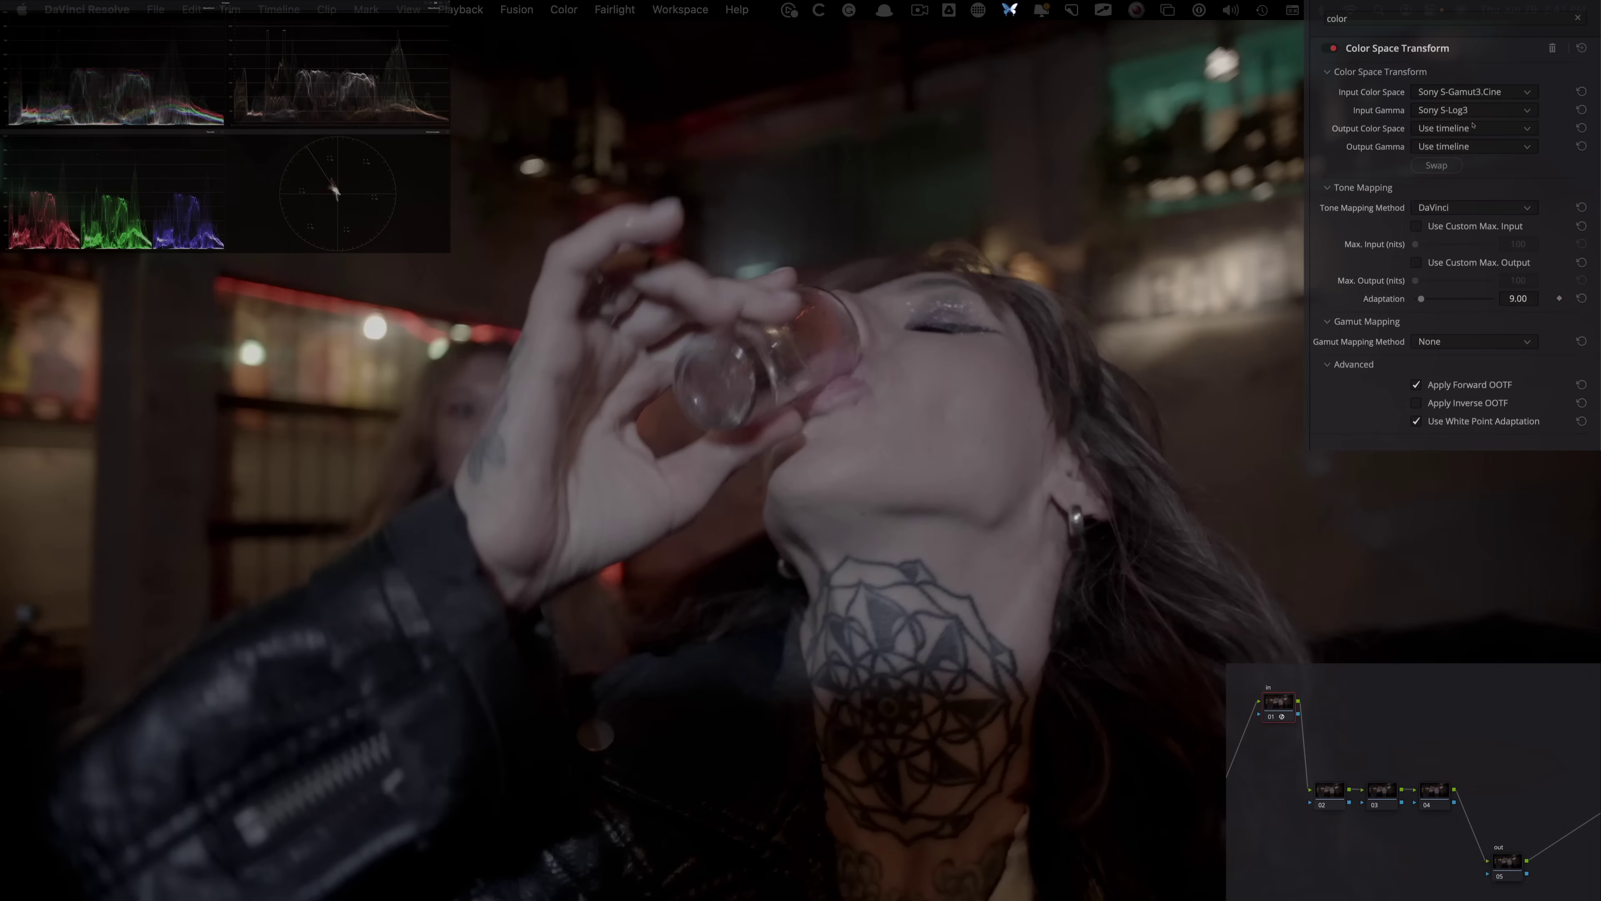
- Set the "in" node transform's output color space to DaVinci Wide Gamut and its output gamma to DaVinci Intermediate
left_click(1453, 128)
scroll(1458, 213, "down", 3)
left_click(1466, 290)
left_click(1485, 148)
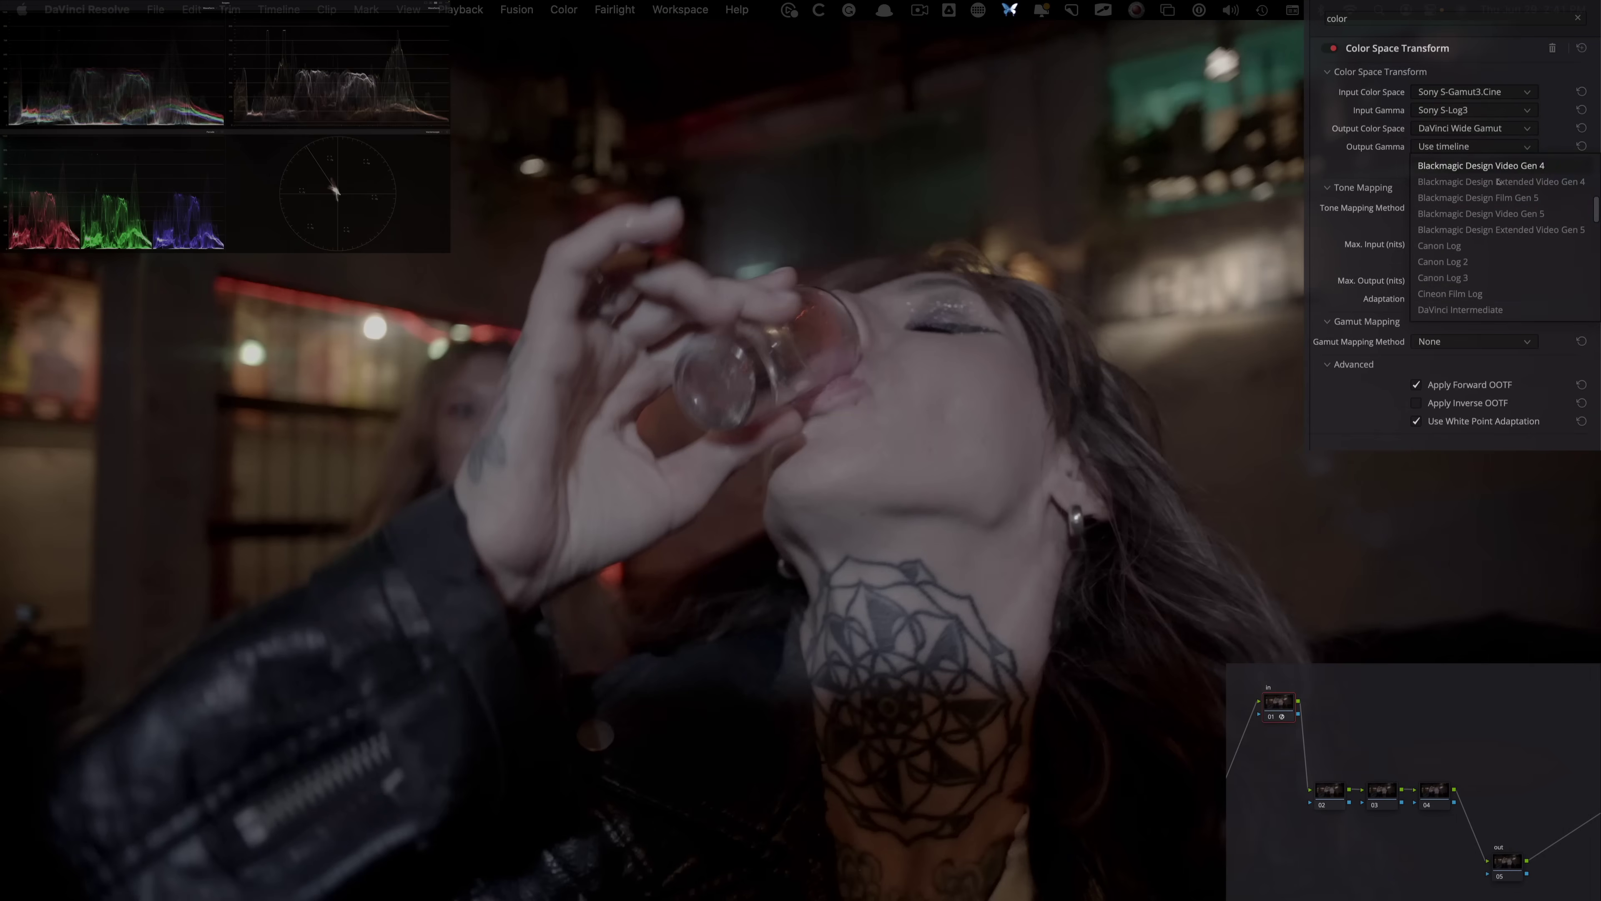
left_click(1496, 310)
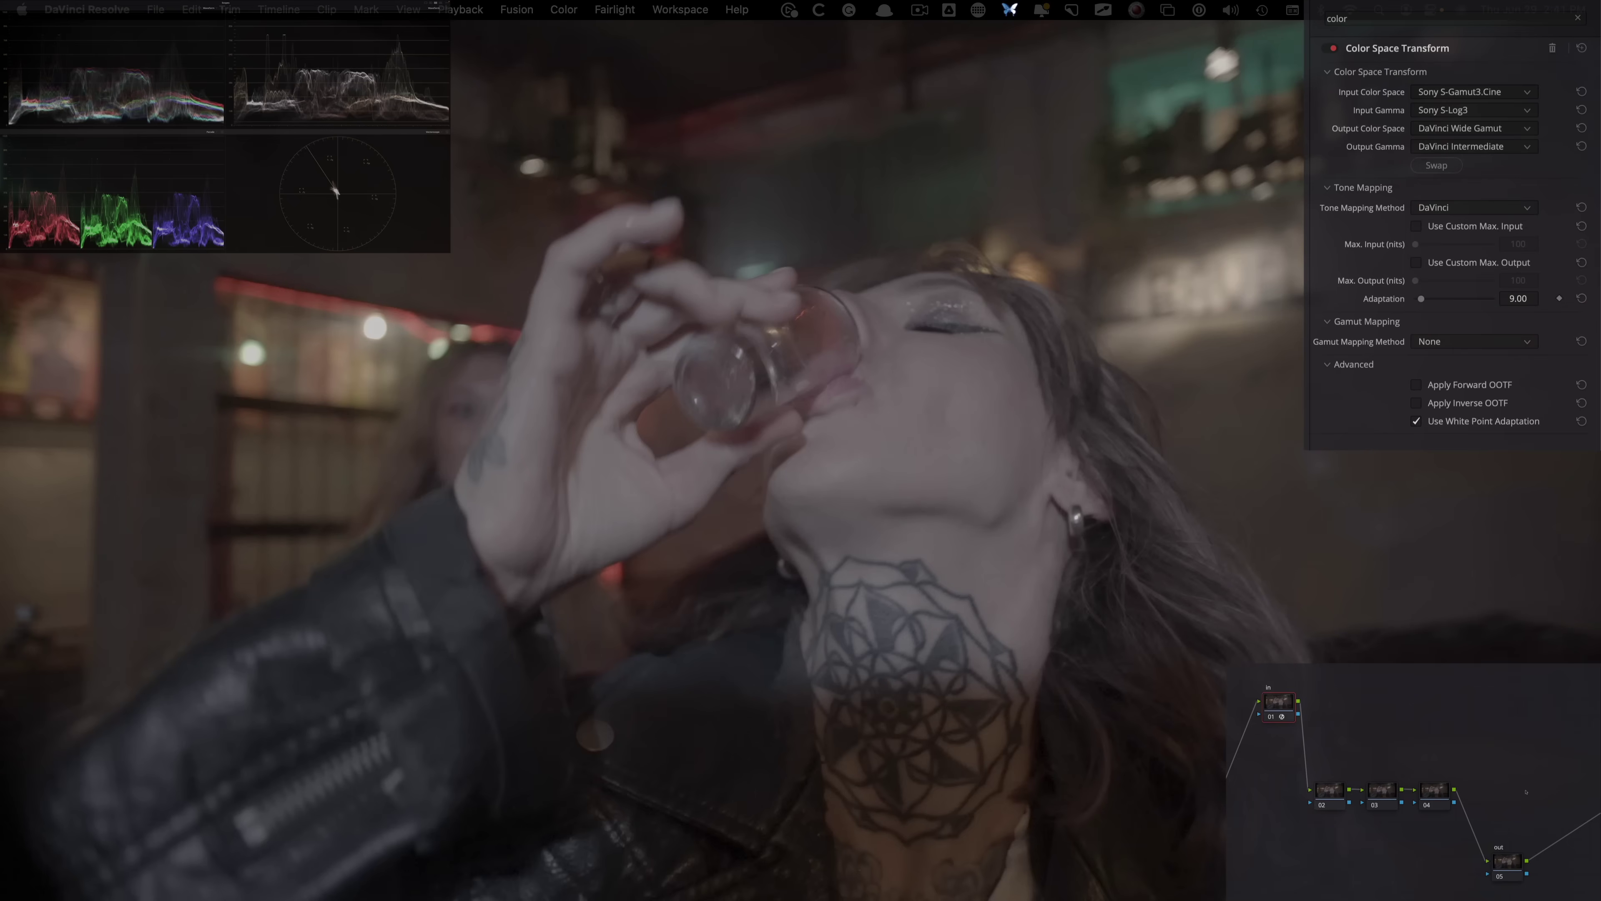
- Add a Color Space Transform to the "out" node, with DaVinci Wide Gamut and DaVinci Intermediate as input color space and gamma
left_click(1509, 862)
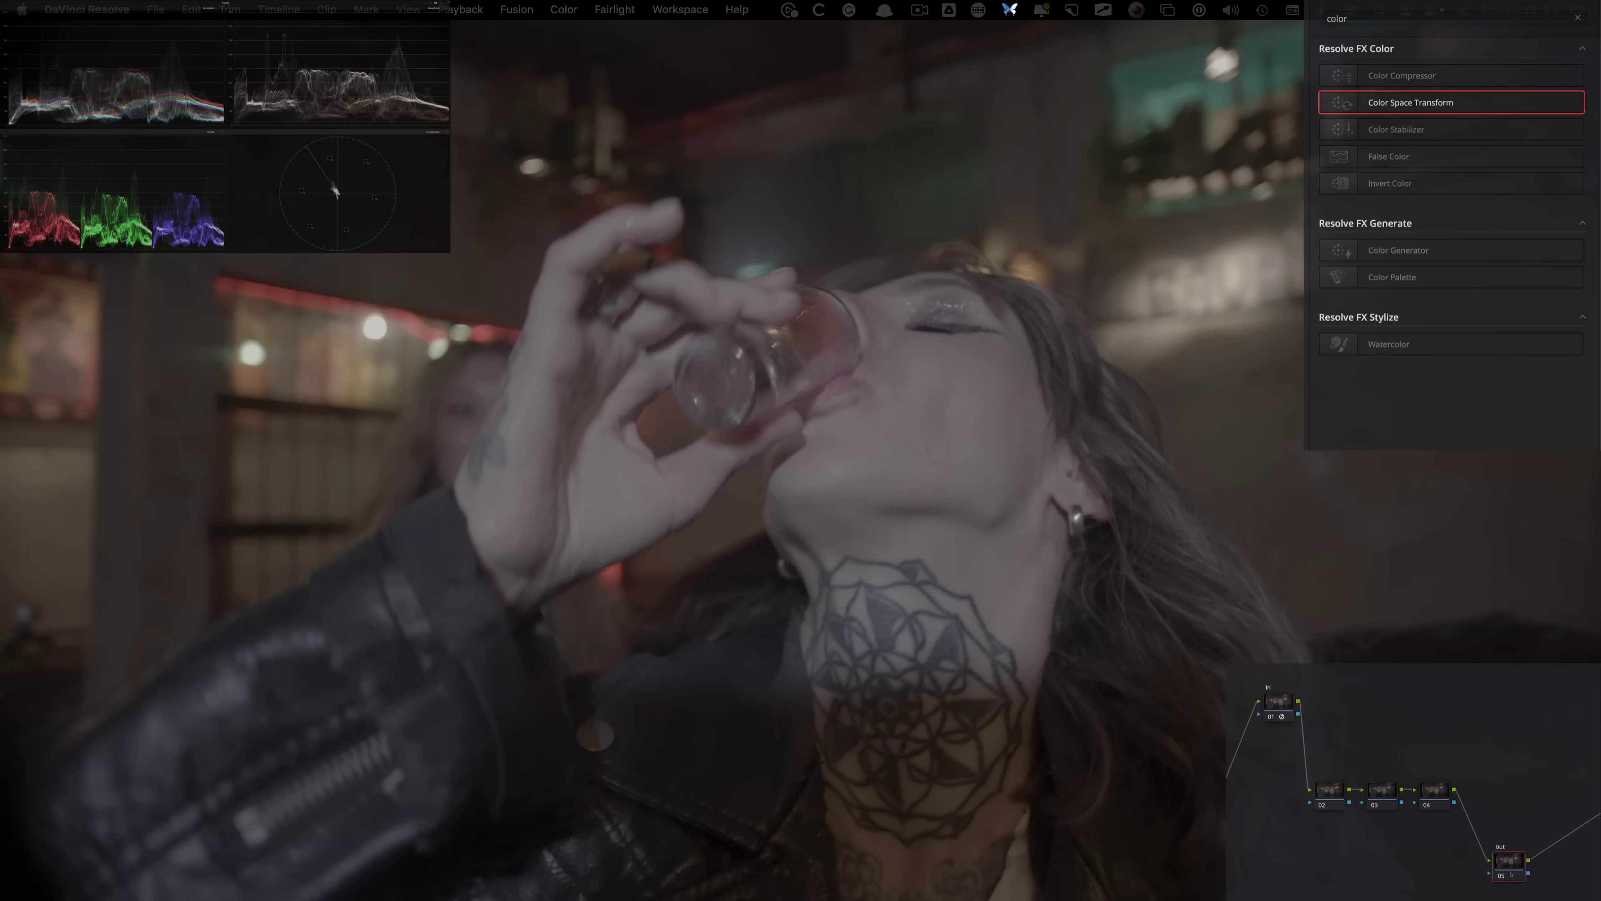
left_click_drag(1405, 108, 1509, 861)
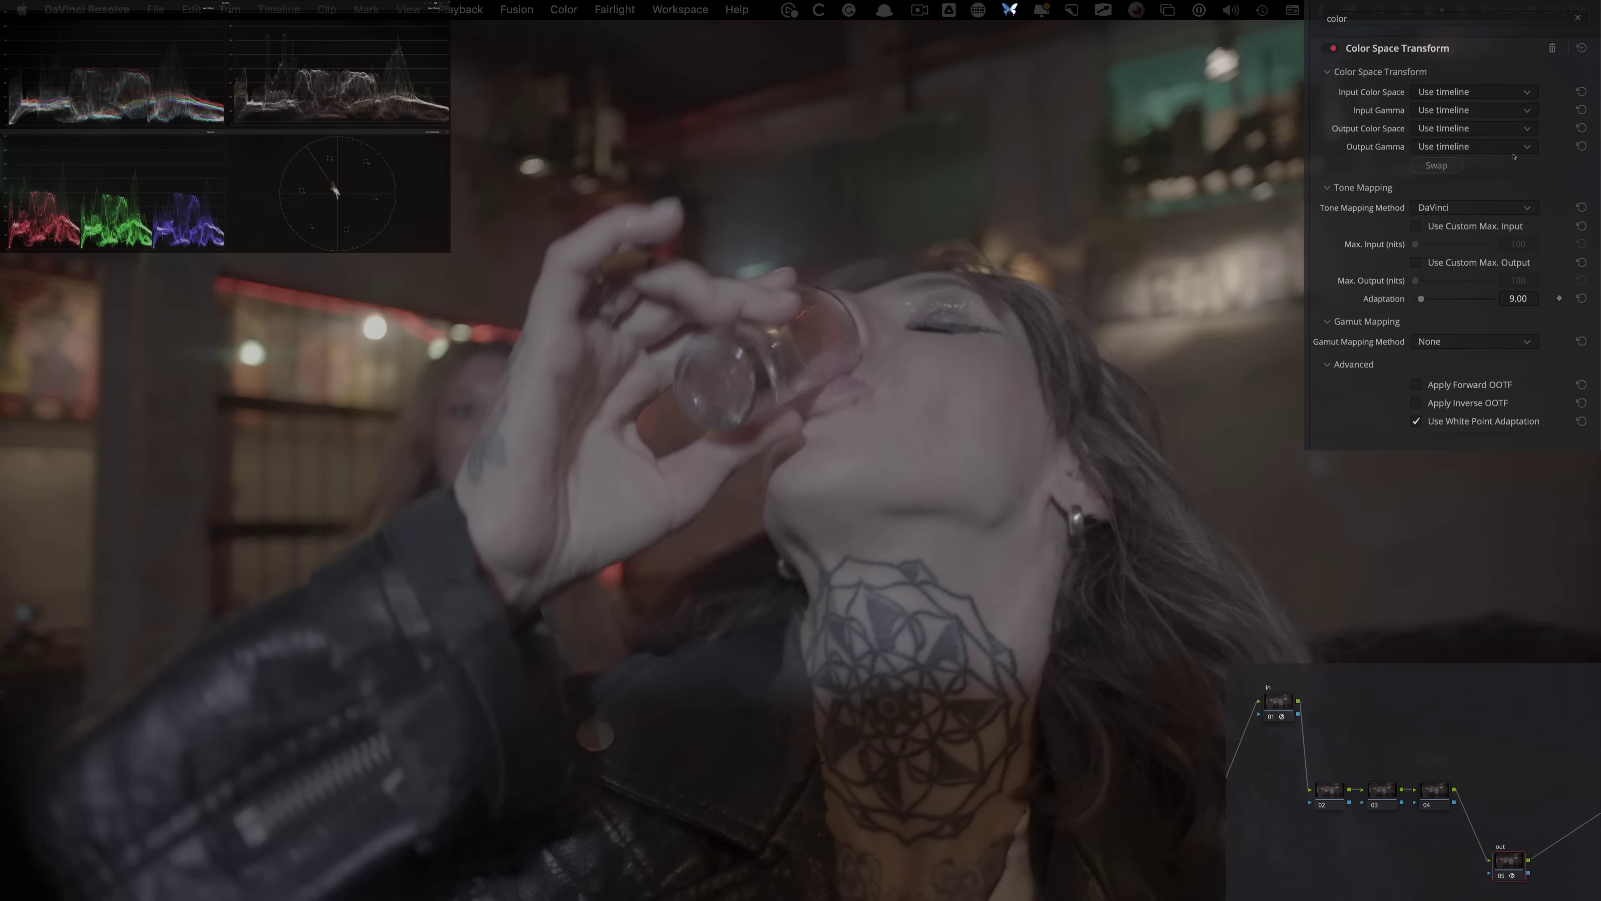
left_click(1499, 94)
left_click(1450, 259)
left_click(1473, 109)
left_click(1450, 259)
- Set the "out" node transform's output color space to Rec.709 and output gamma to Gamma 2.4, with Apply Forward OOTF enabled
left_click(1416, 384)
left_click(1478, 128)
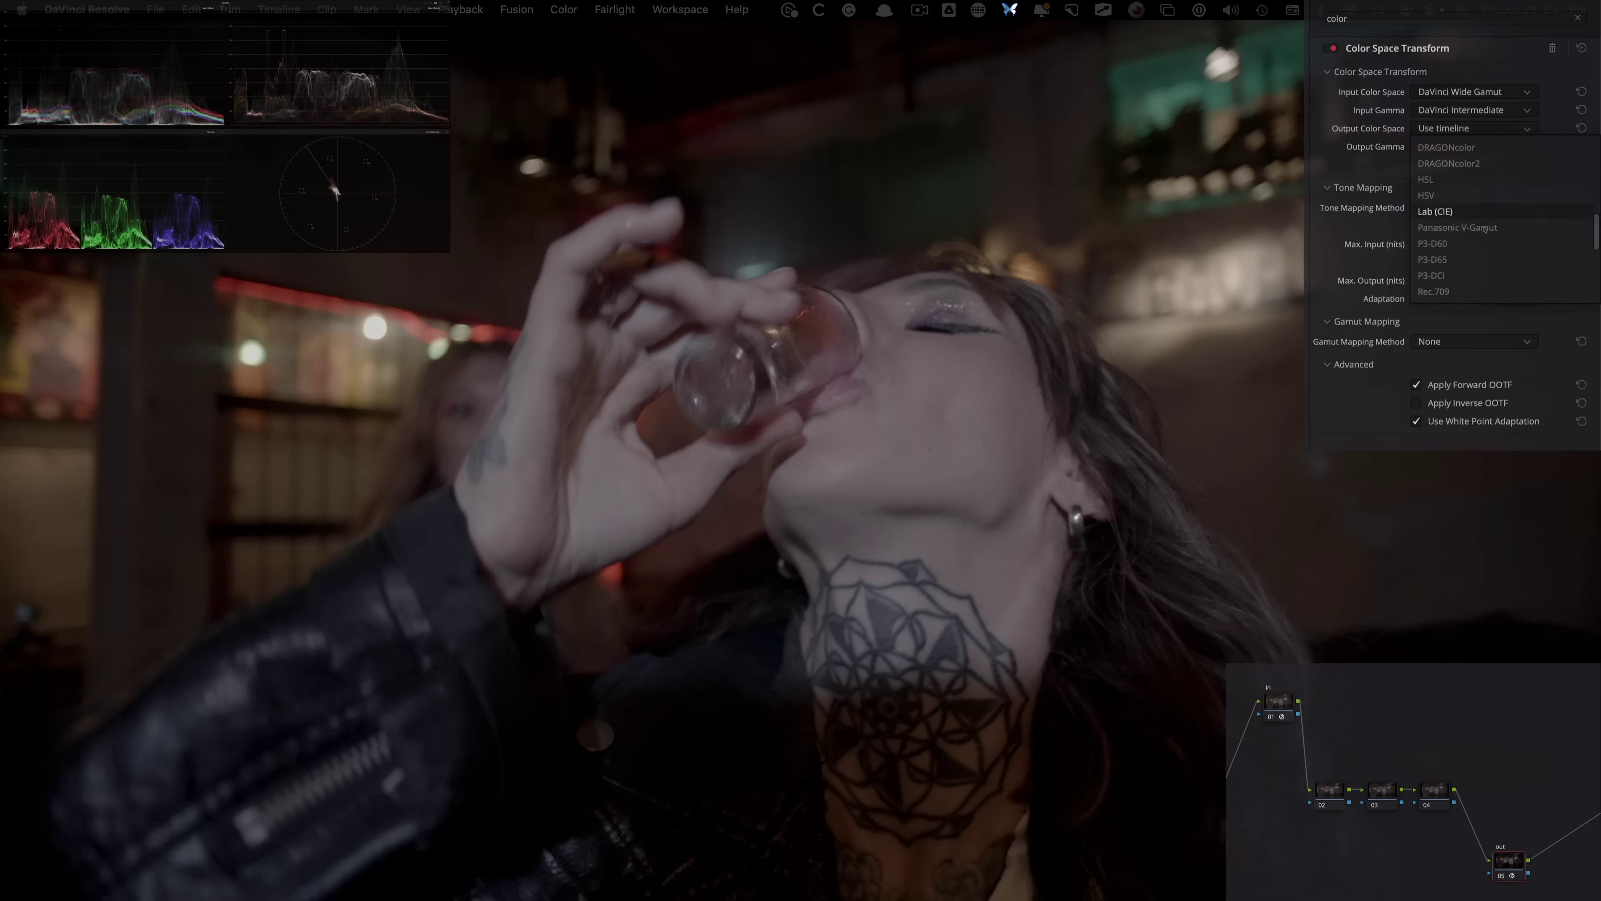
left_click(1490, 258)
left_click(1456, 147)
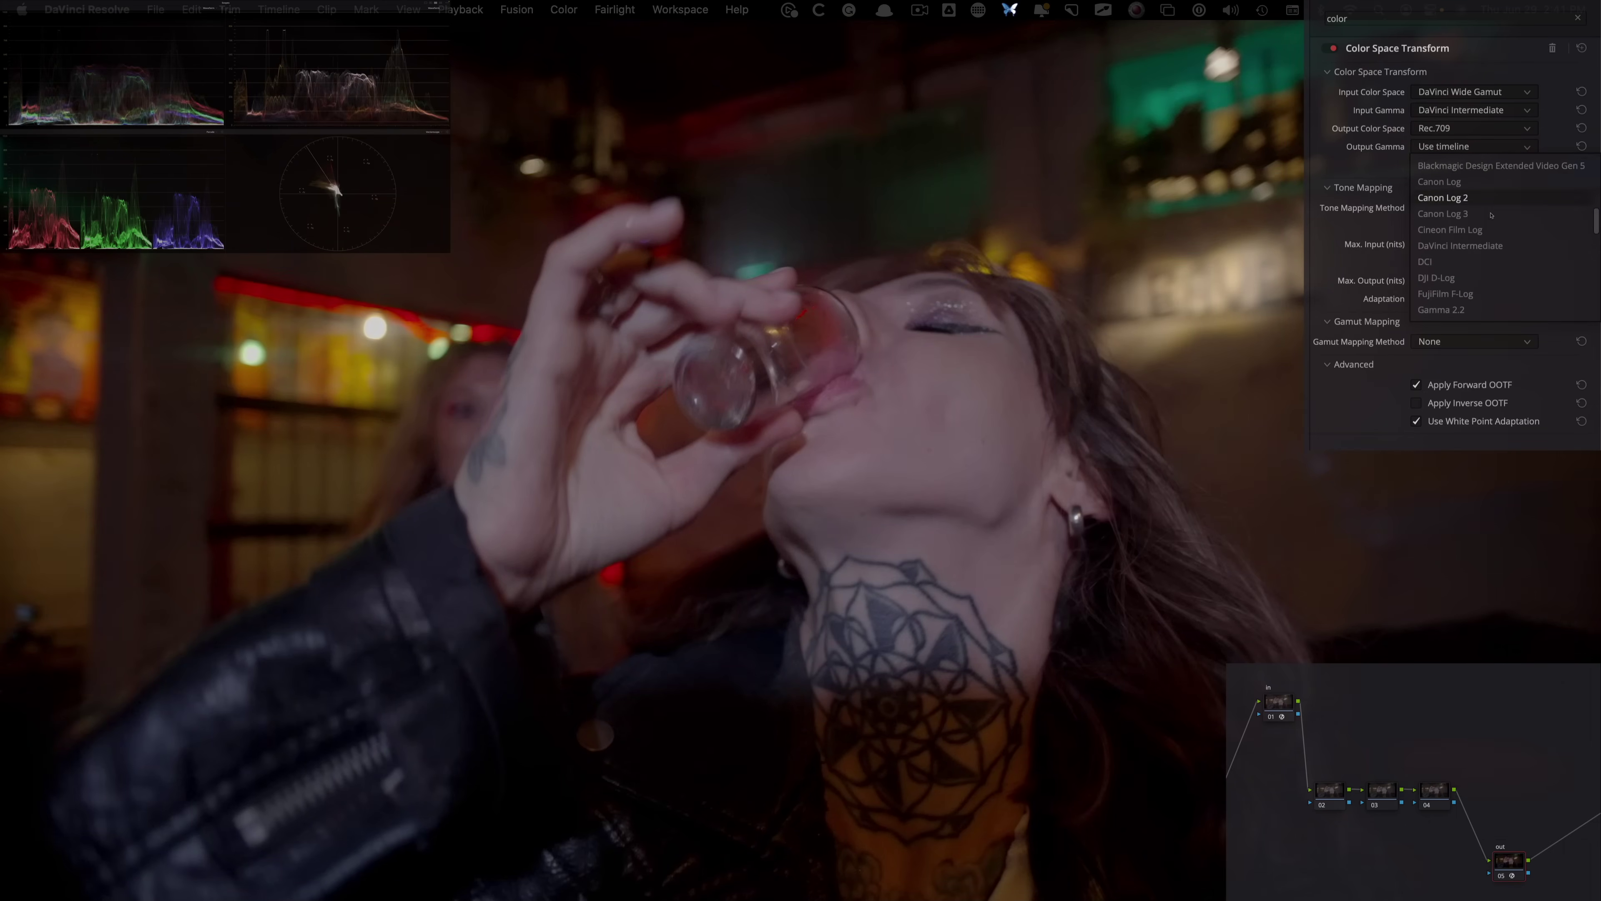
left_click(1441, 295)
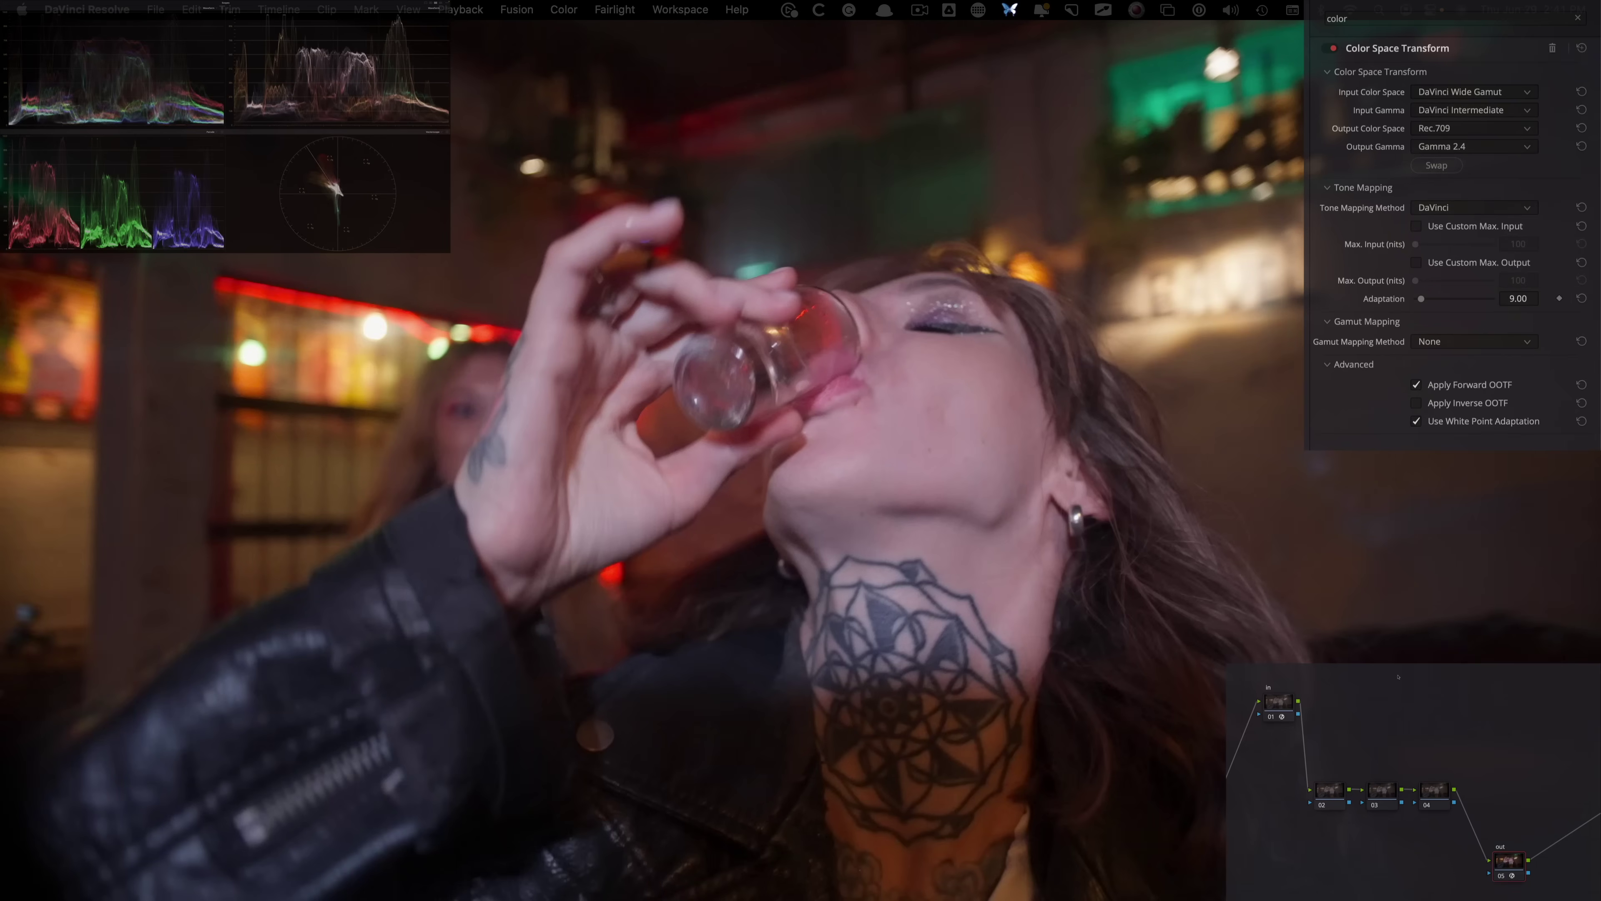
- On node 02, shift the Global HDR wheel's color balance slightly toward yellow-green, to X -0.01 and Y -0.02
left_click(1312, 806)
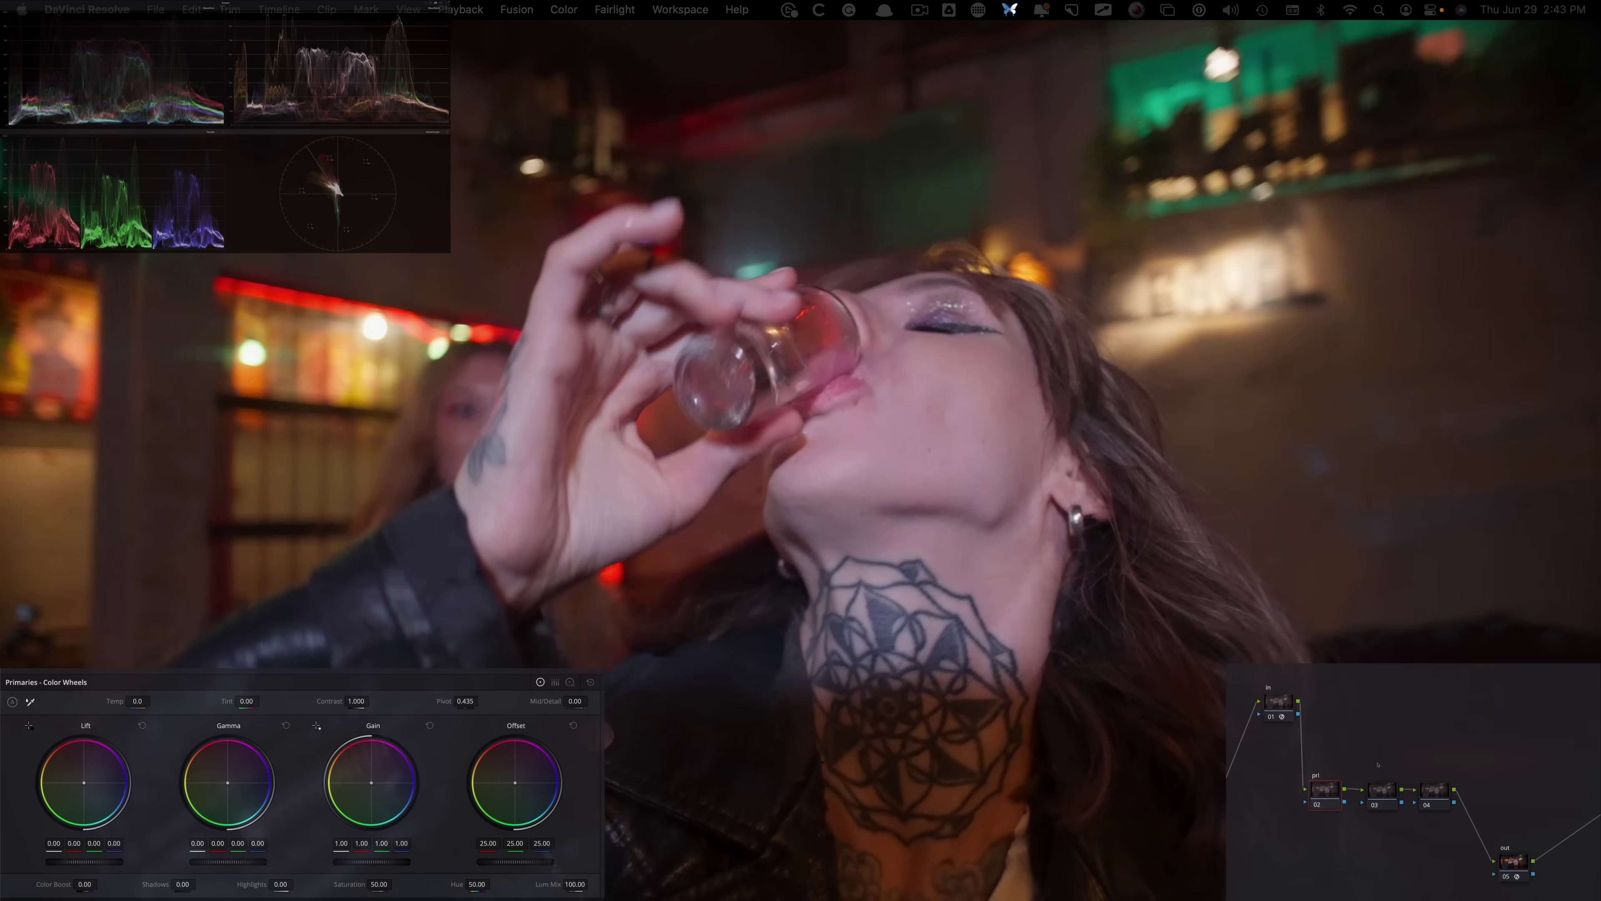
key("alt+z")
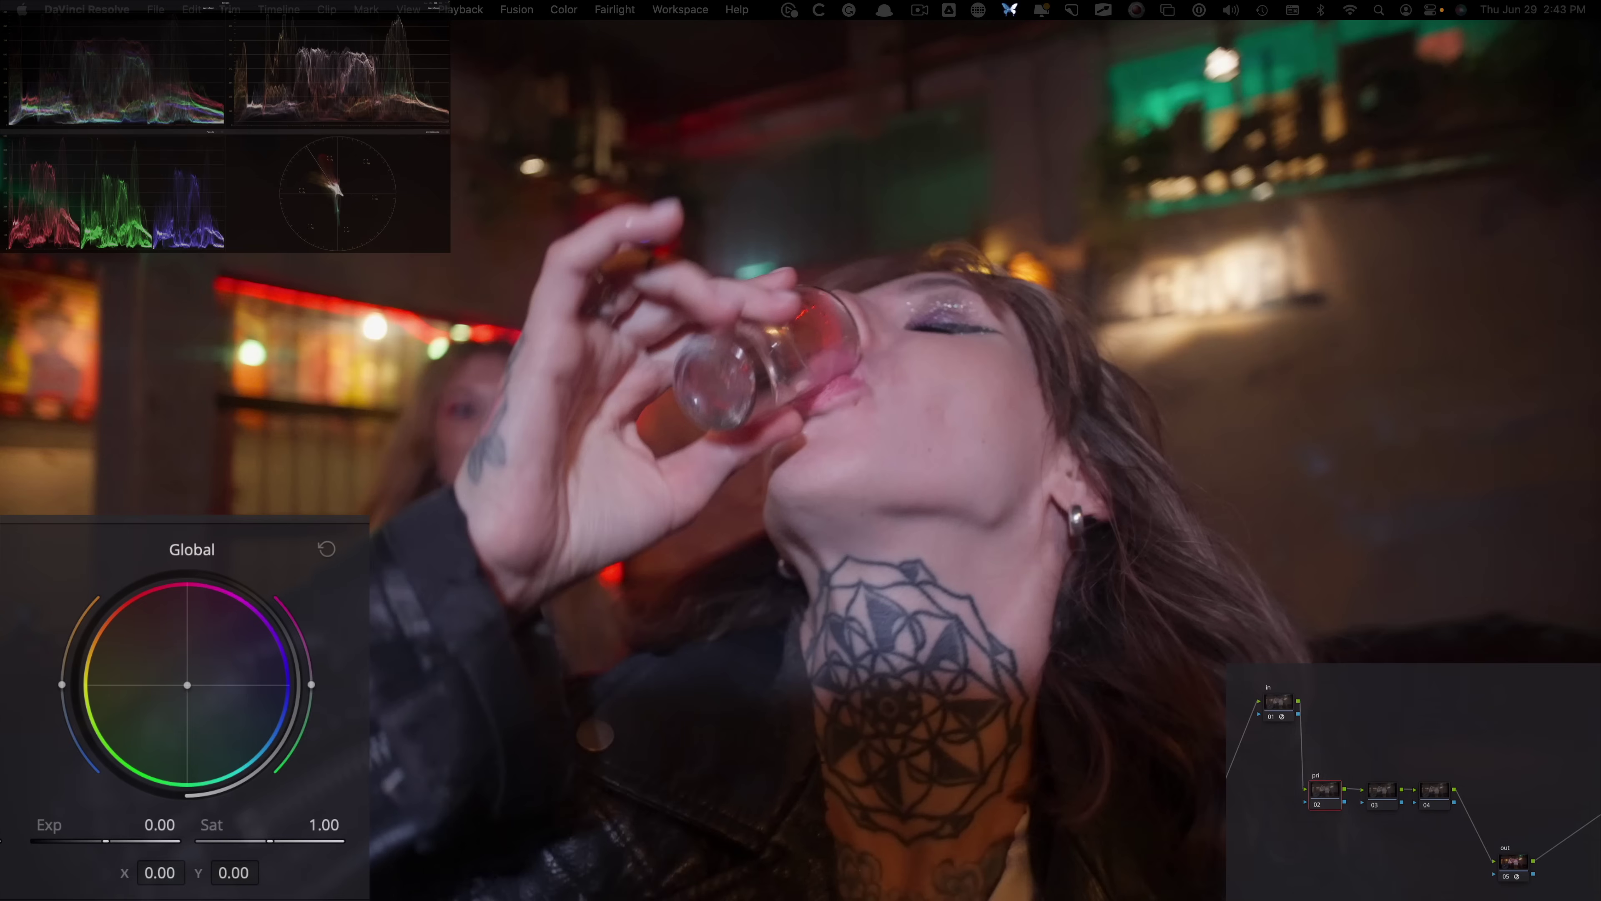
left_click_drag(188, 685, 185, 688)
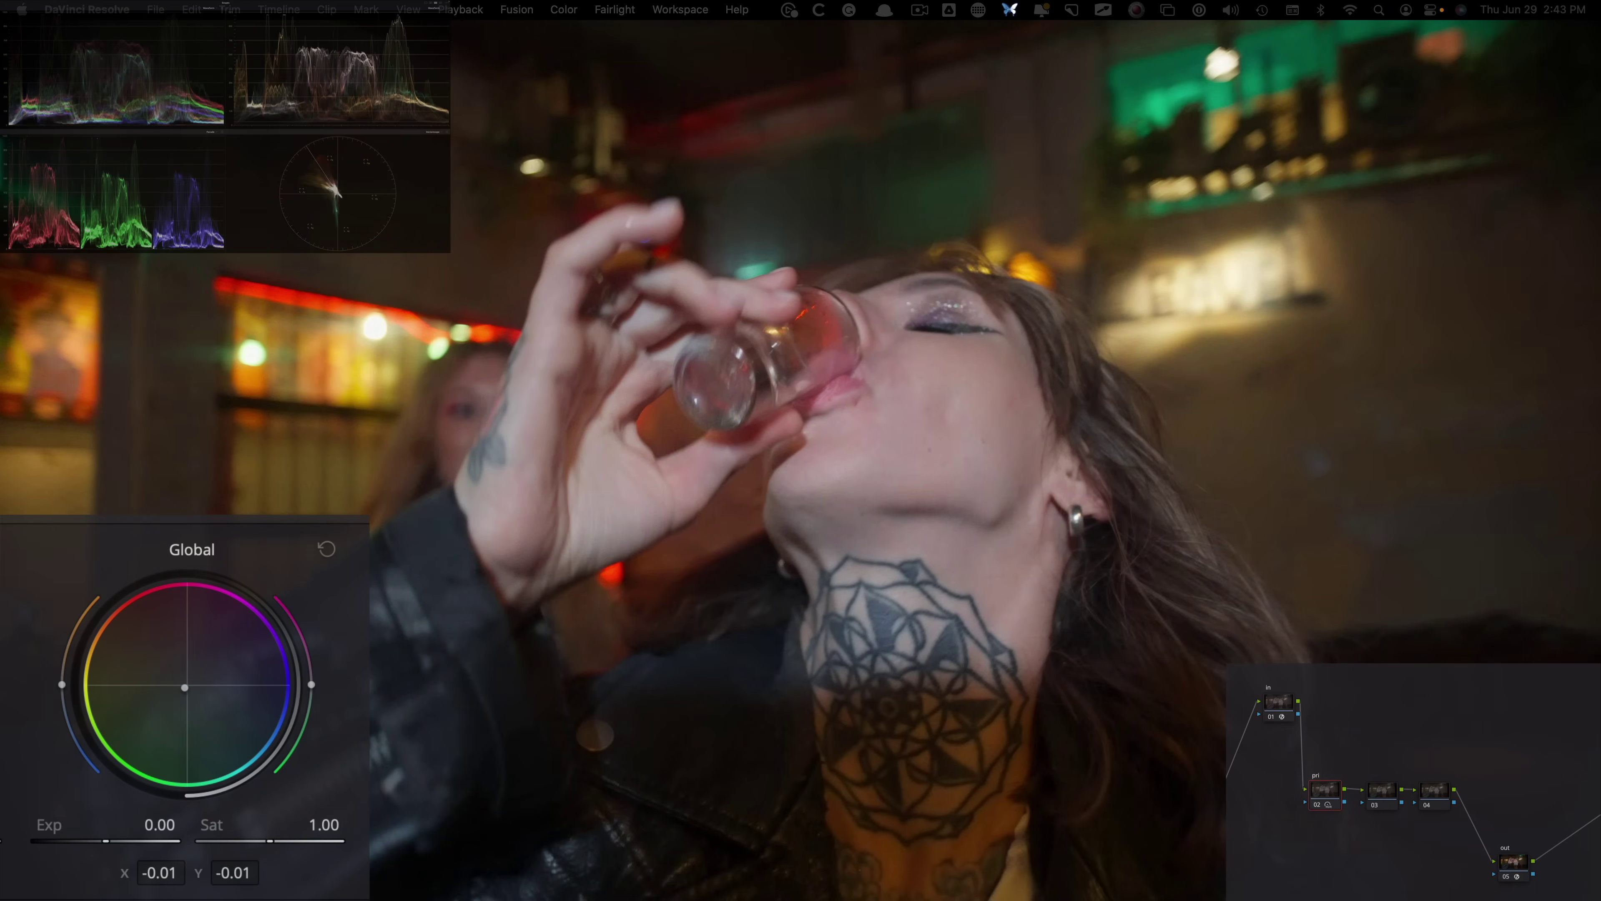
left_click_drag(185, 688, 185, 689)
- Play the clip and compare the image with node 02's balance correction on and off
key("ctrl+d")
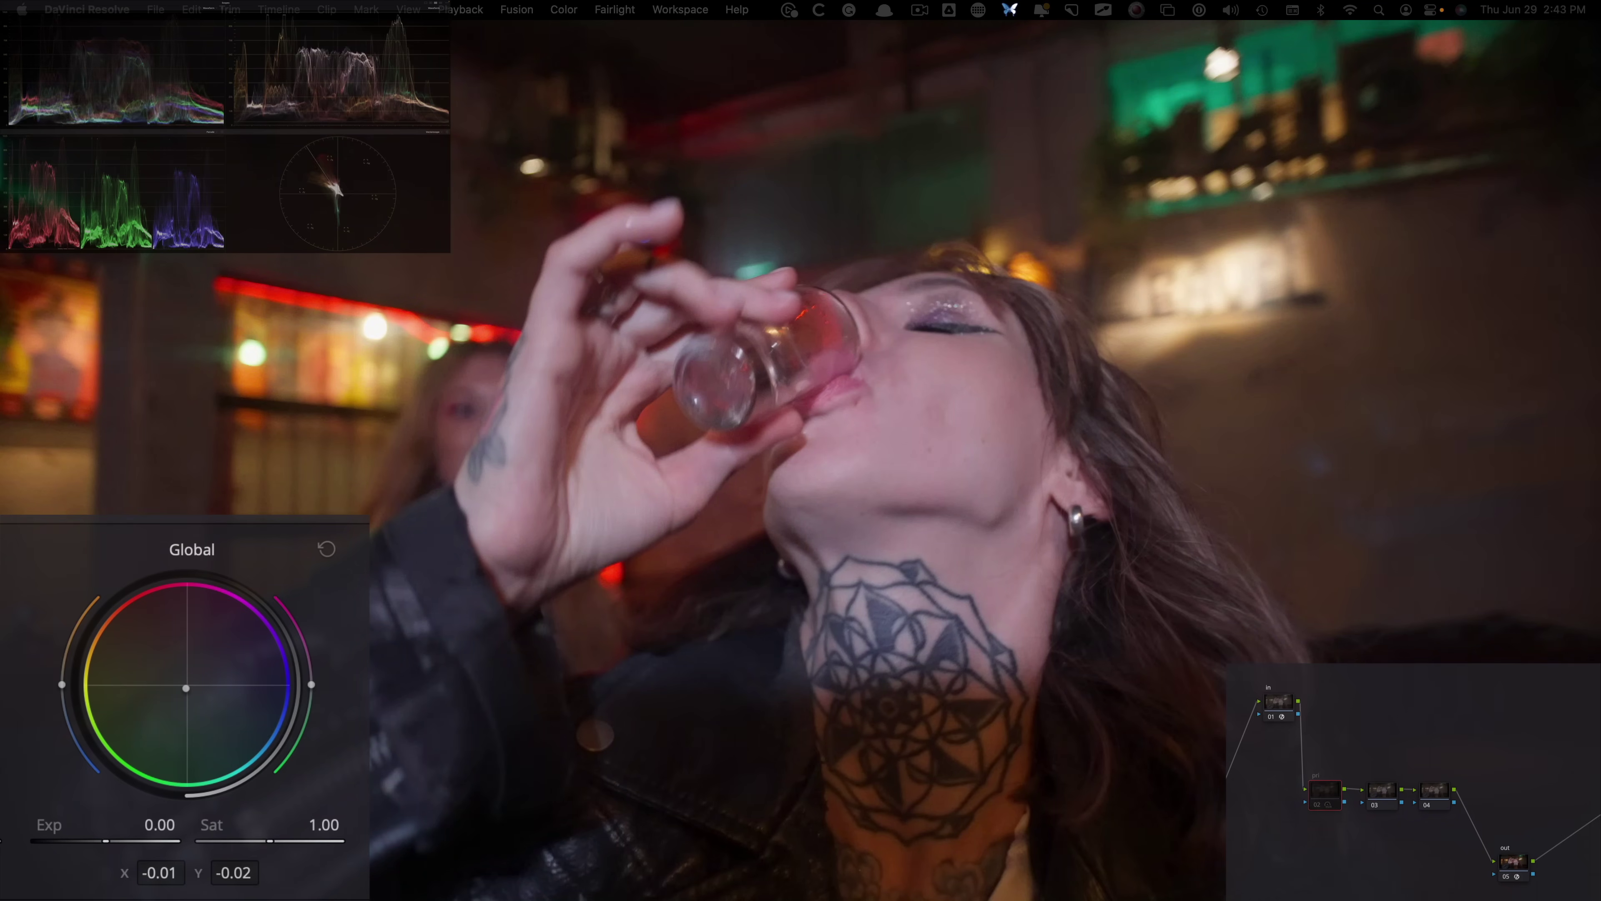
key("super+d")
key("space")
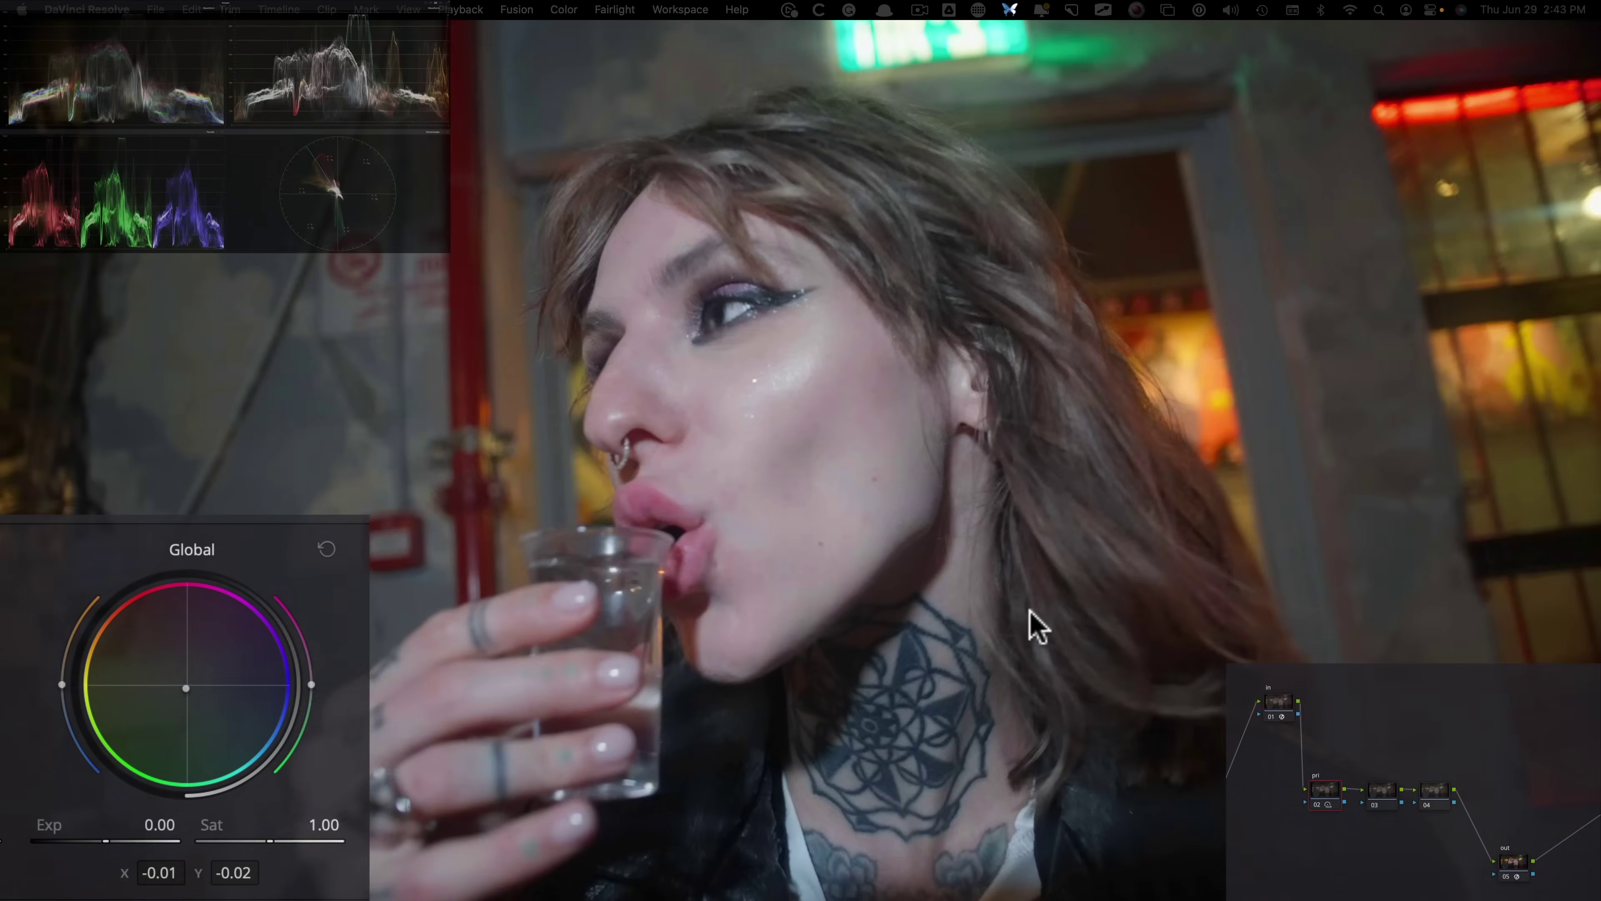
key("super+d")
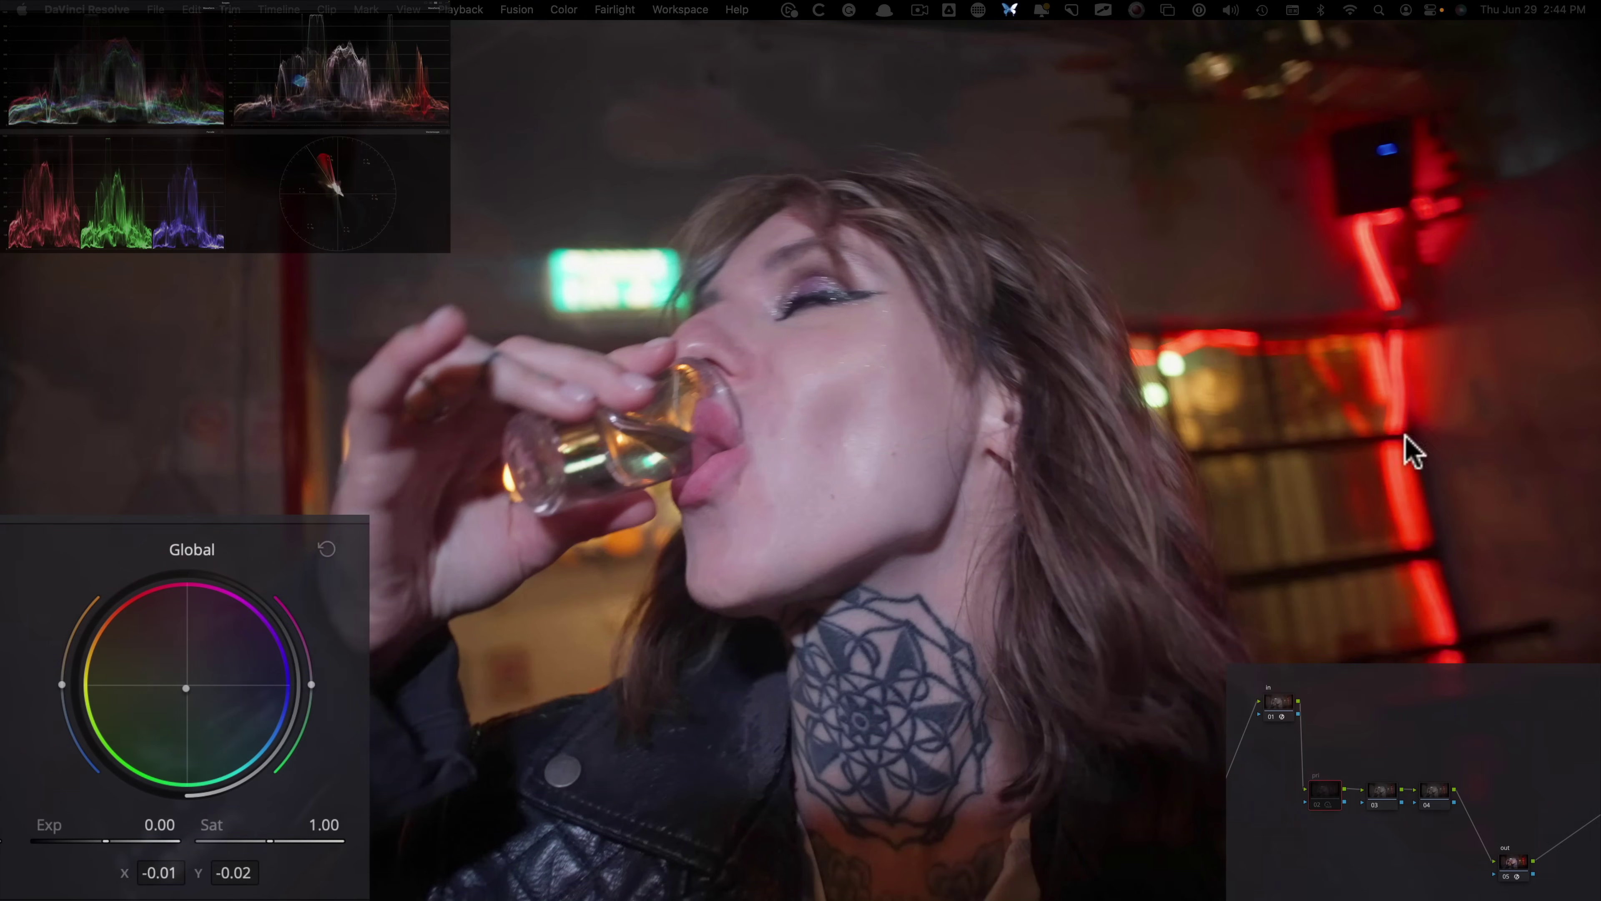
- Set the gamut mapping method of the "out" node's Color Space Transform to Saturation Compression
left_click(1516, 868)
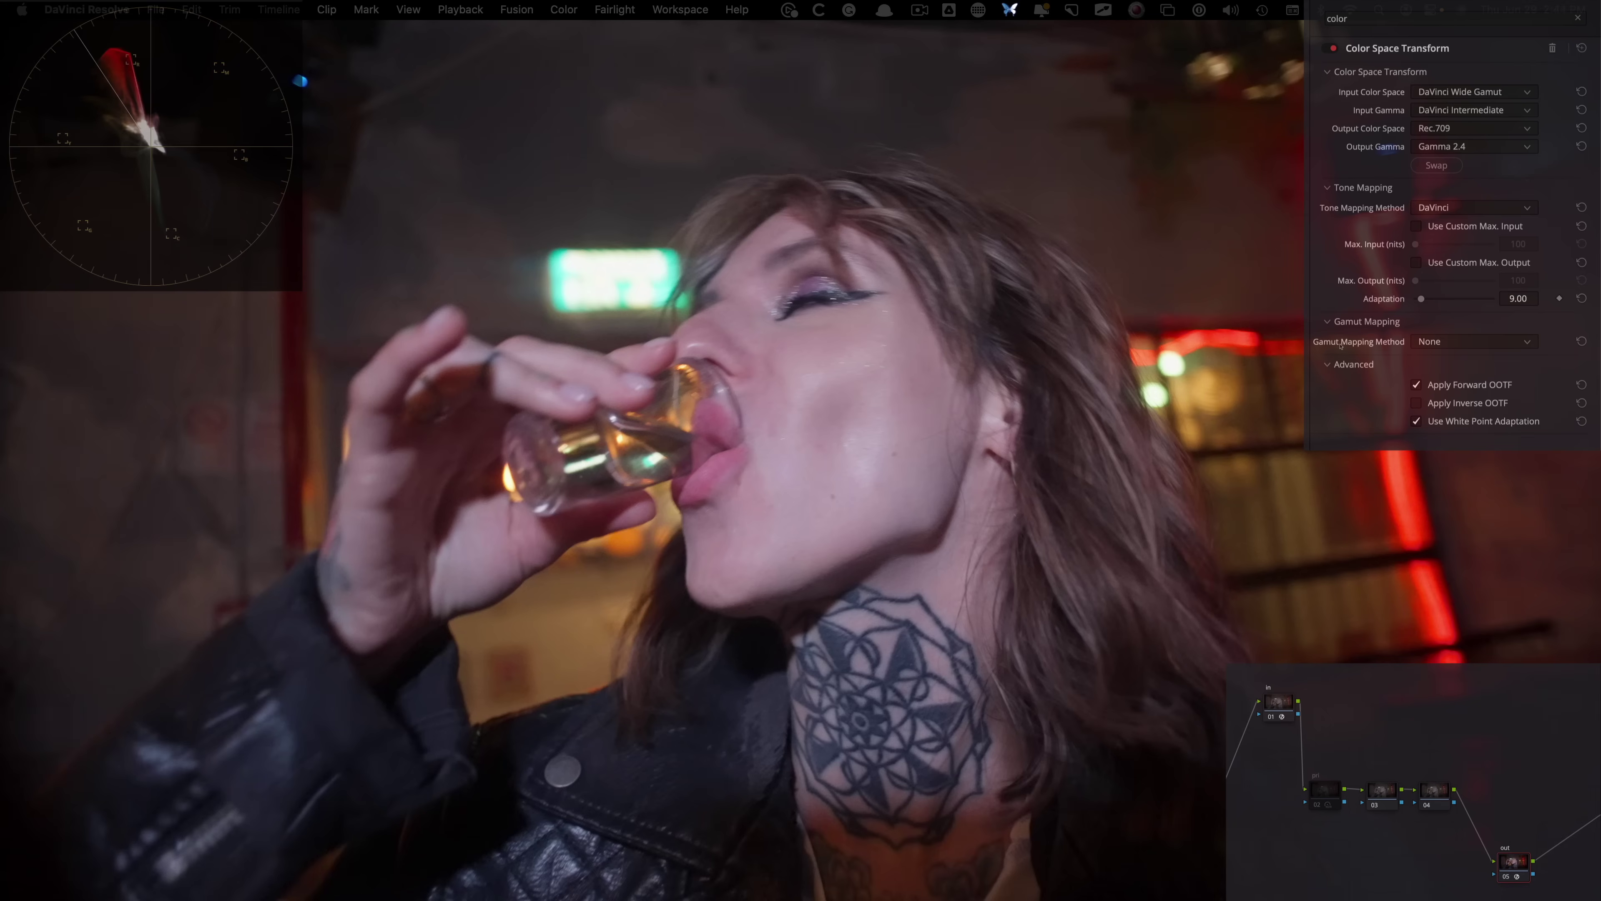
left_click(1443, 343)
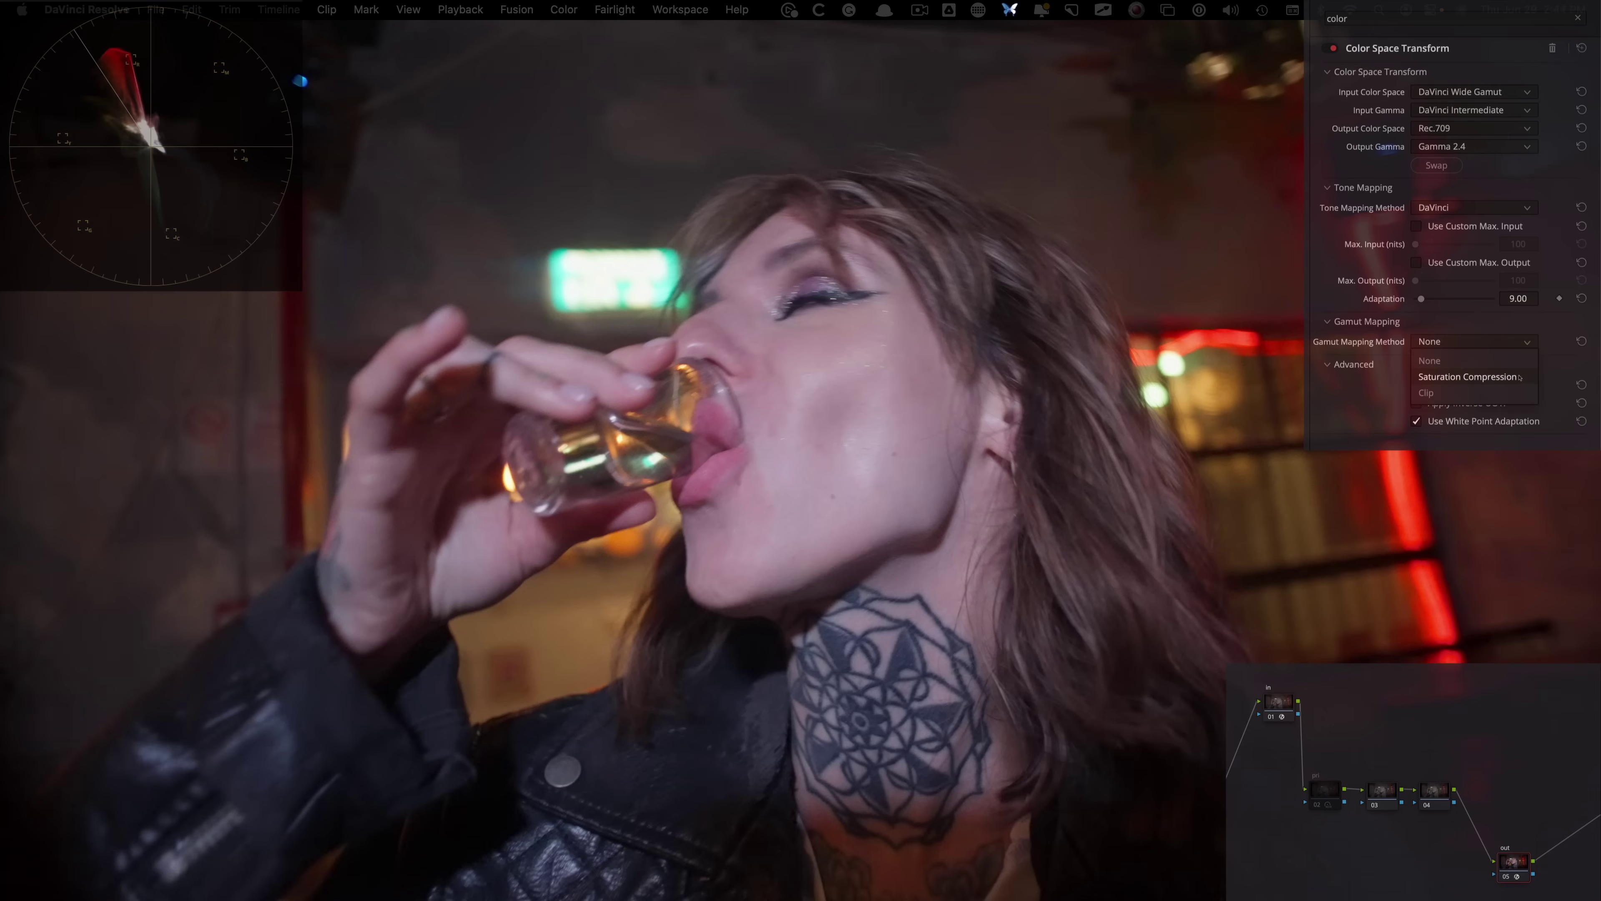
left_click(1490, 377)
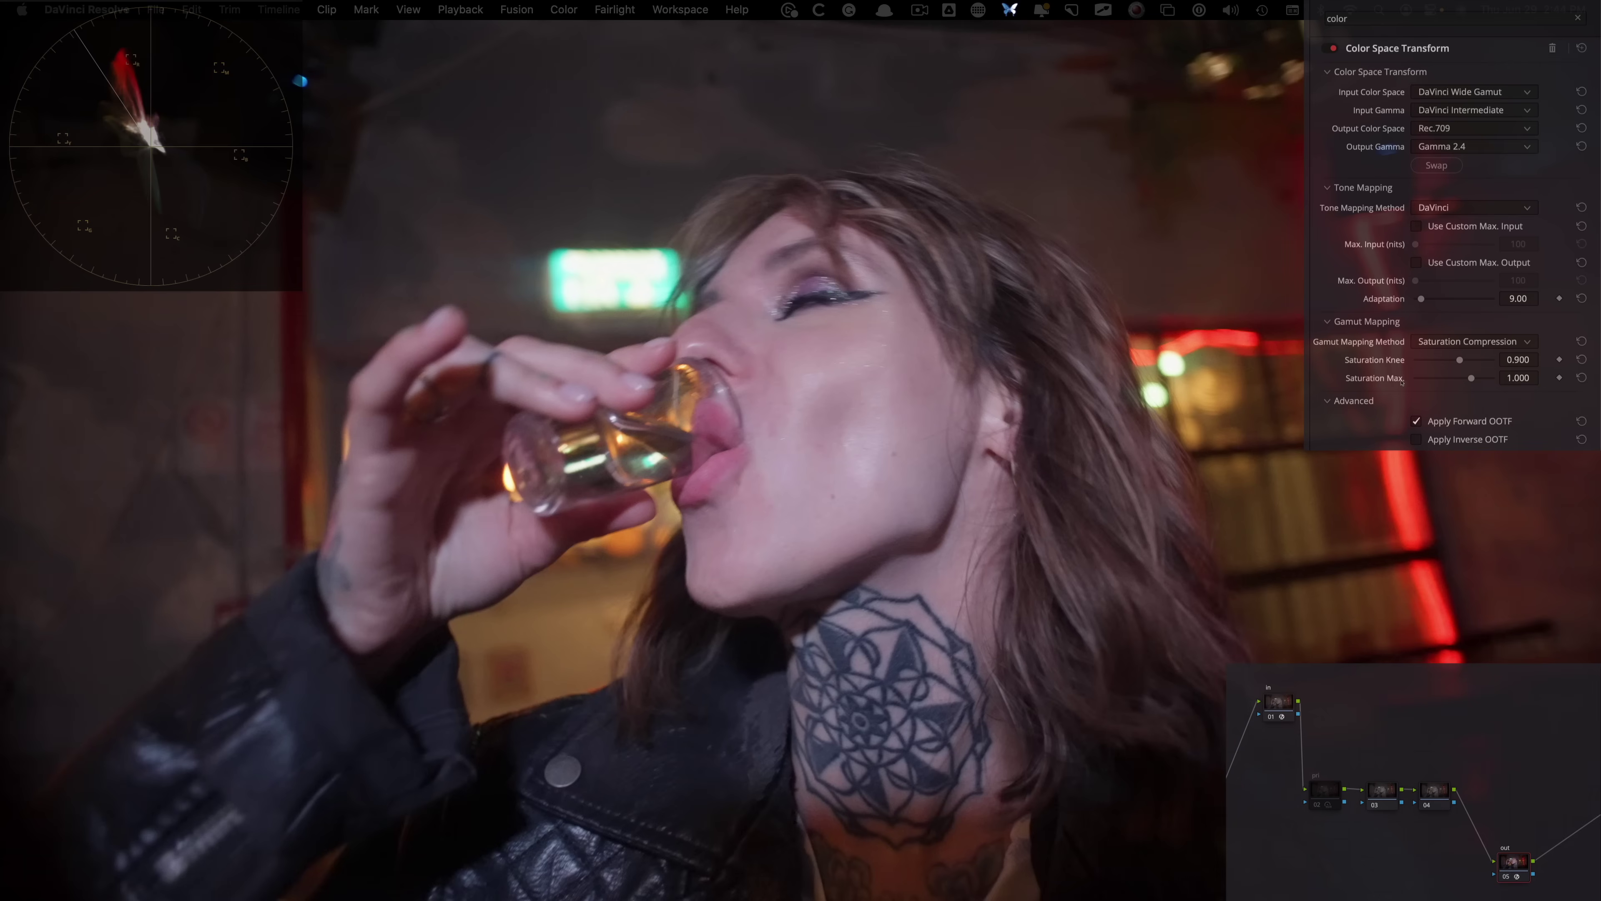
- Lower Saturation Max. to 0.856 and compare the result against no gamut mapping, keeping the compression
mouse_move(1529, 379)
left_mouse_down()
mouse_move(1491, 379)
mouse_move(1520, 378)
left_mouse_up()
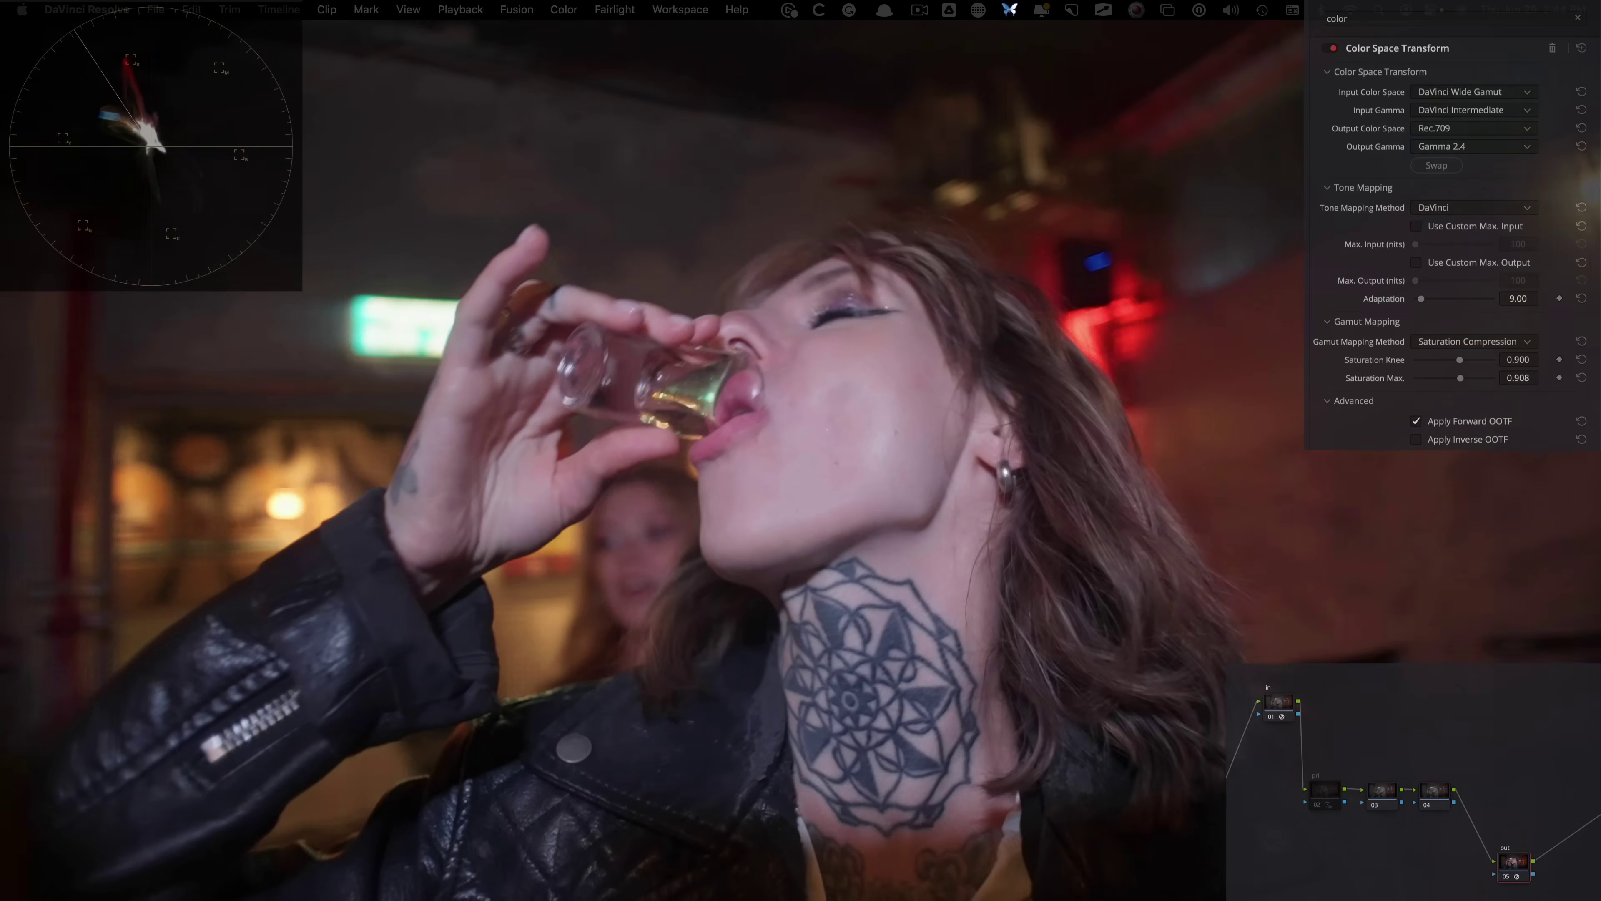
double_click(1383, 379)
mouse_move(1523, 380)
left_mouse_down()
mouse_move(1483, 380)
mouse_move(1544, 378)
left_mouse_up()
left_click(1582, 341)
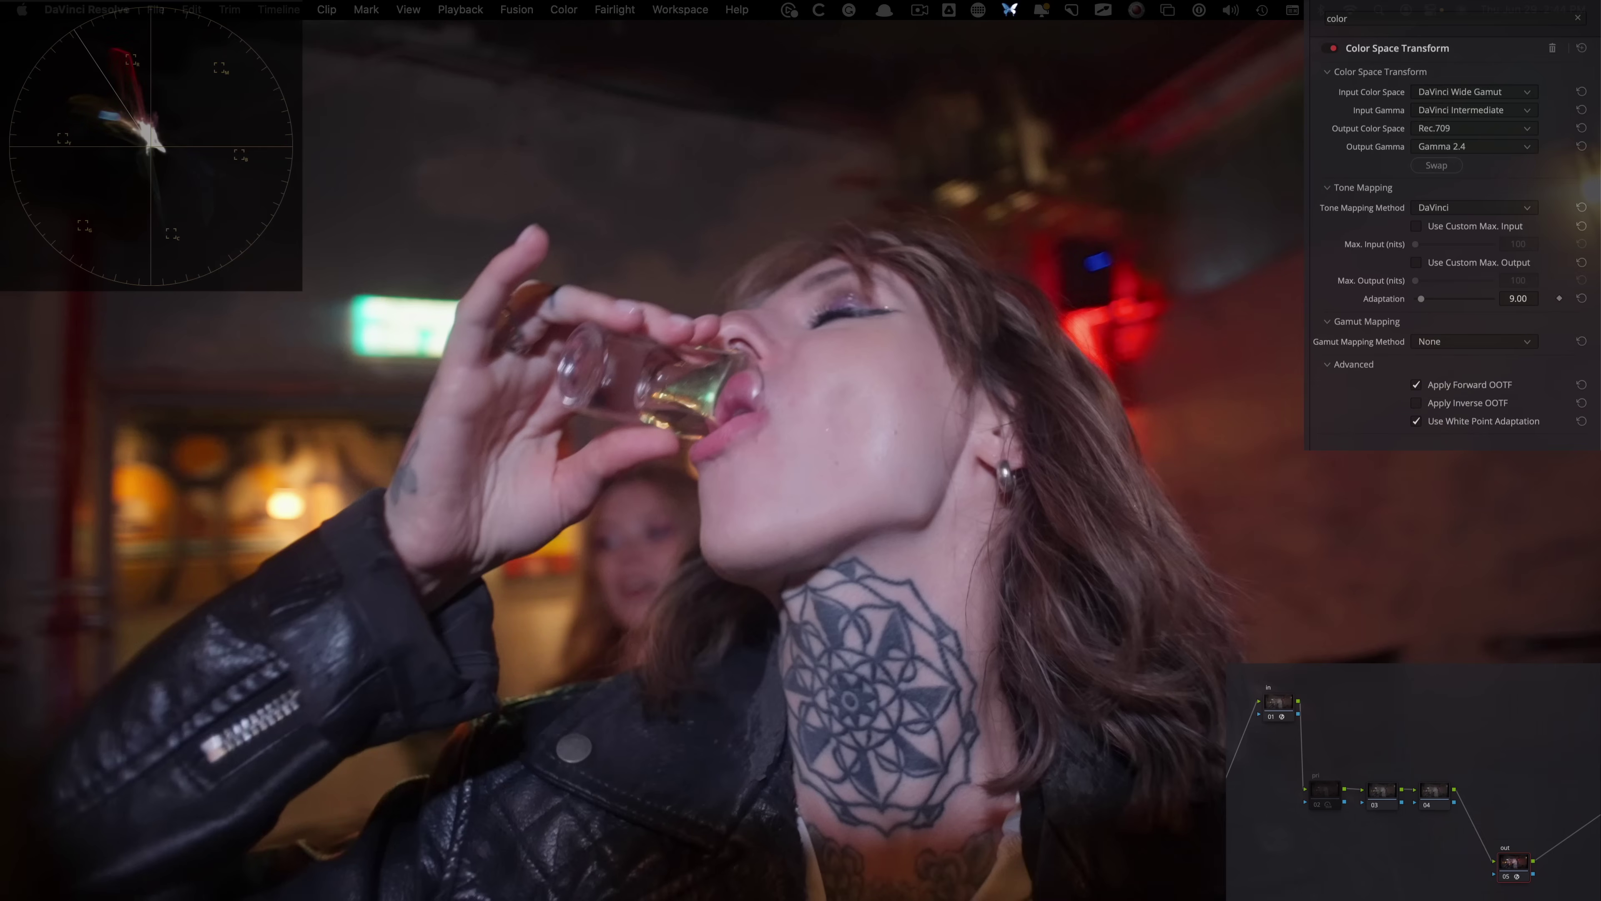
key("super+z")
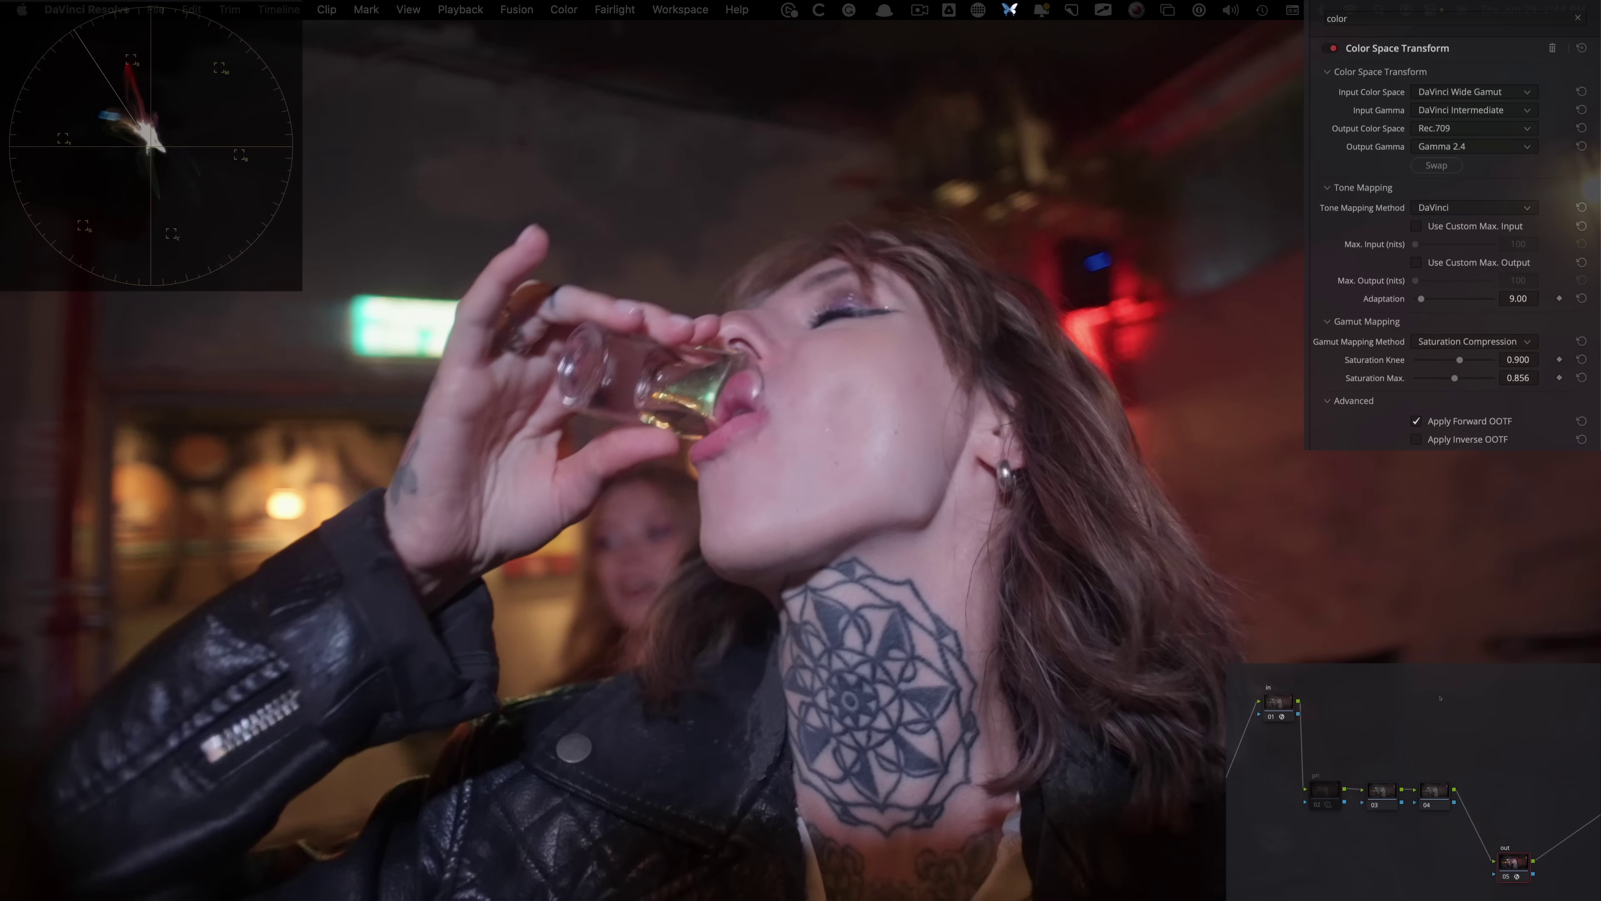
- Compare node 02's balance correction on and off on different frames, examining the skin tones in the picture and on the scope
left_click(1315, 794)
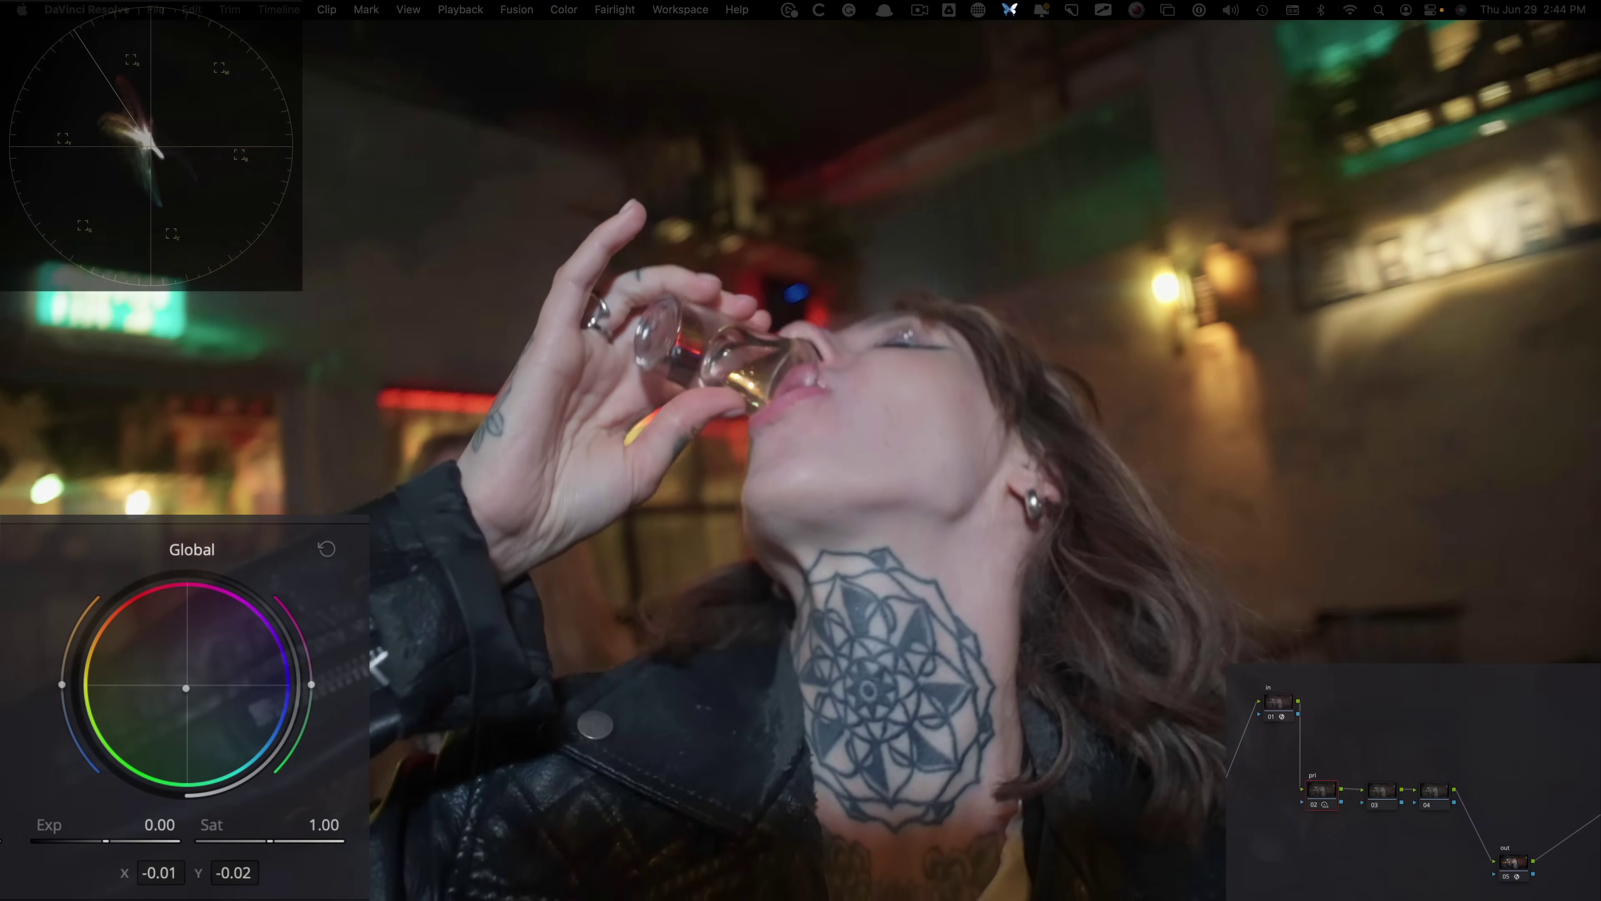
key("super+d")
key("super+d")
key("super+d")
key("super+d")
key("super+d")
key("super+d")
key("super+d")
key("super+d")
key("super+d")
key("super+d")
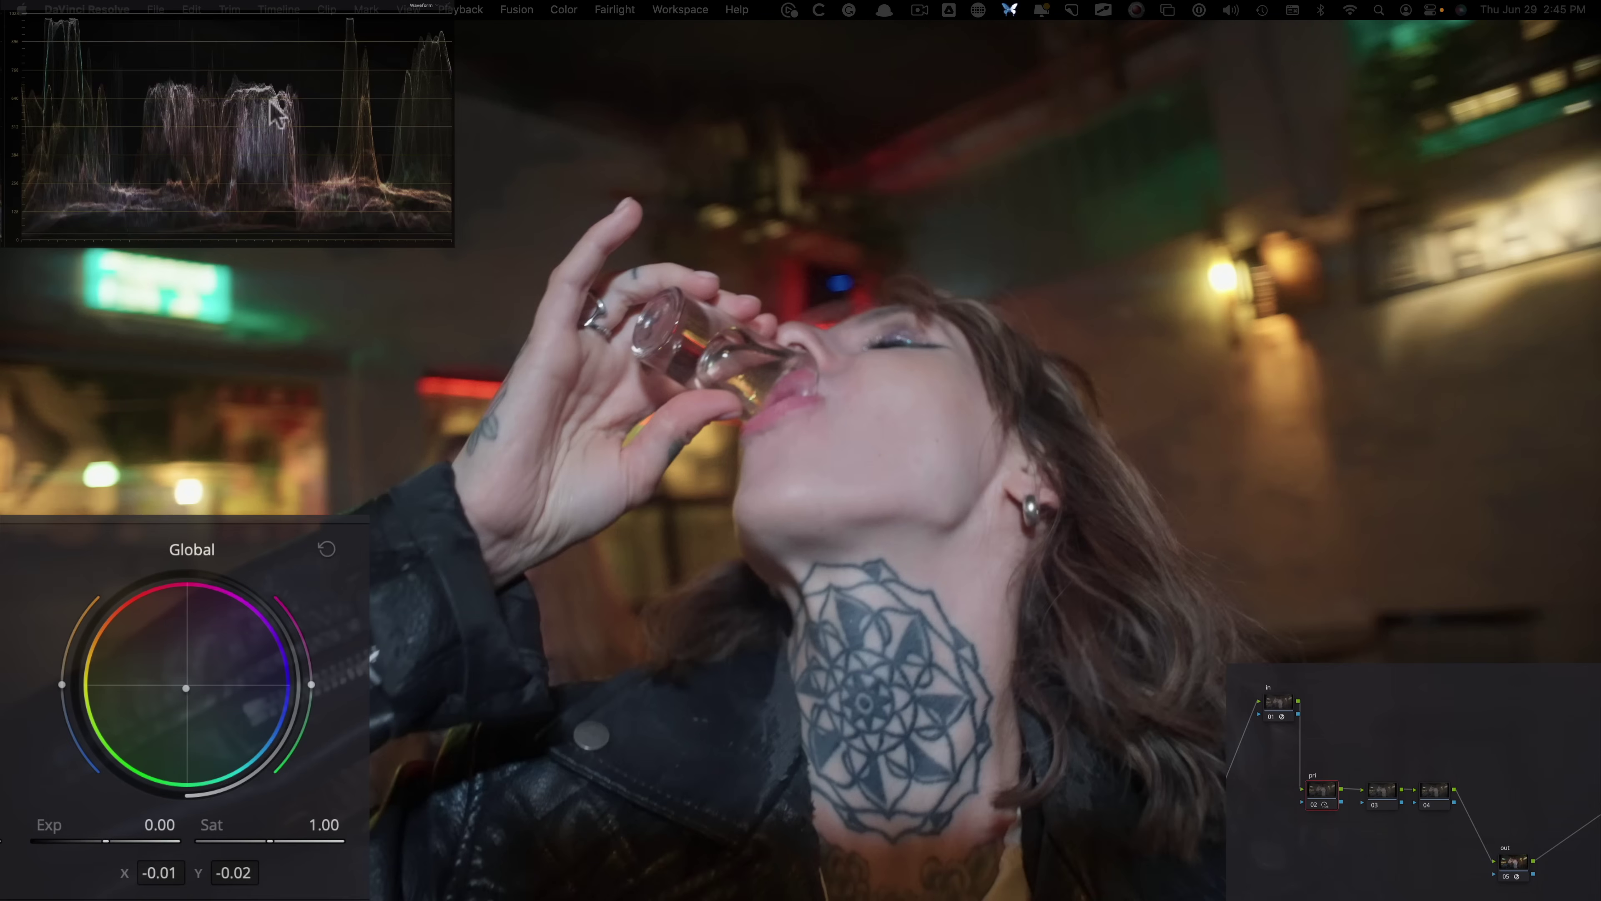
key("ctrl+d")
key("ctrl+d")
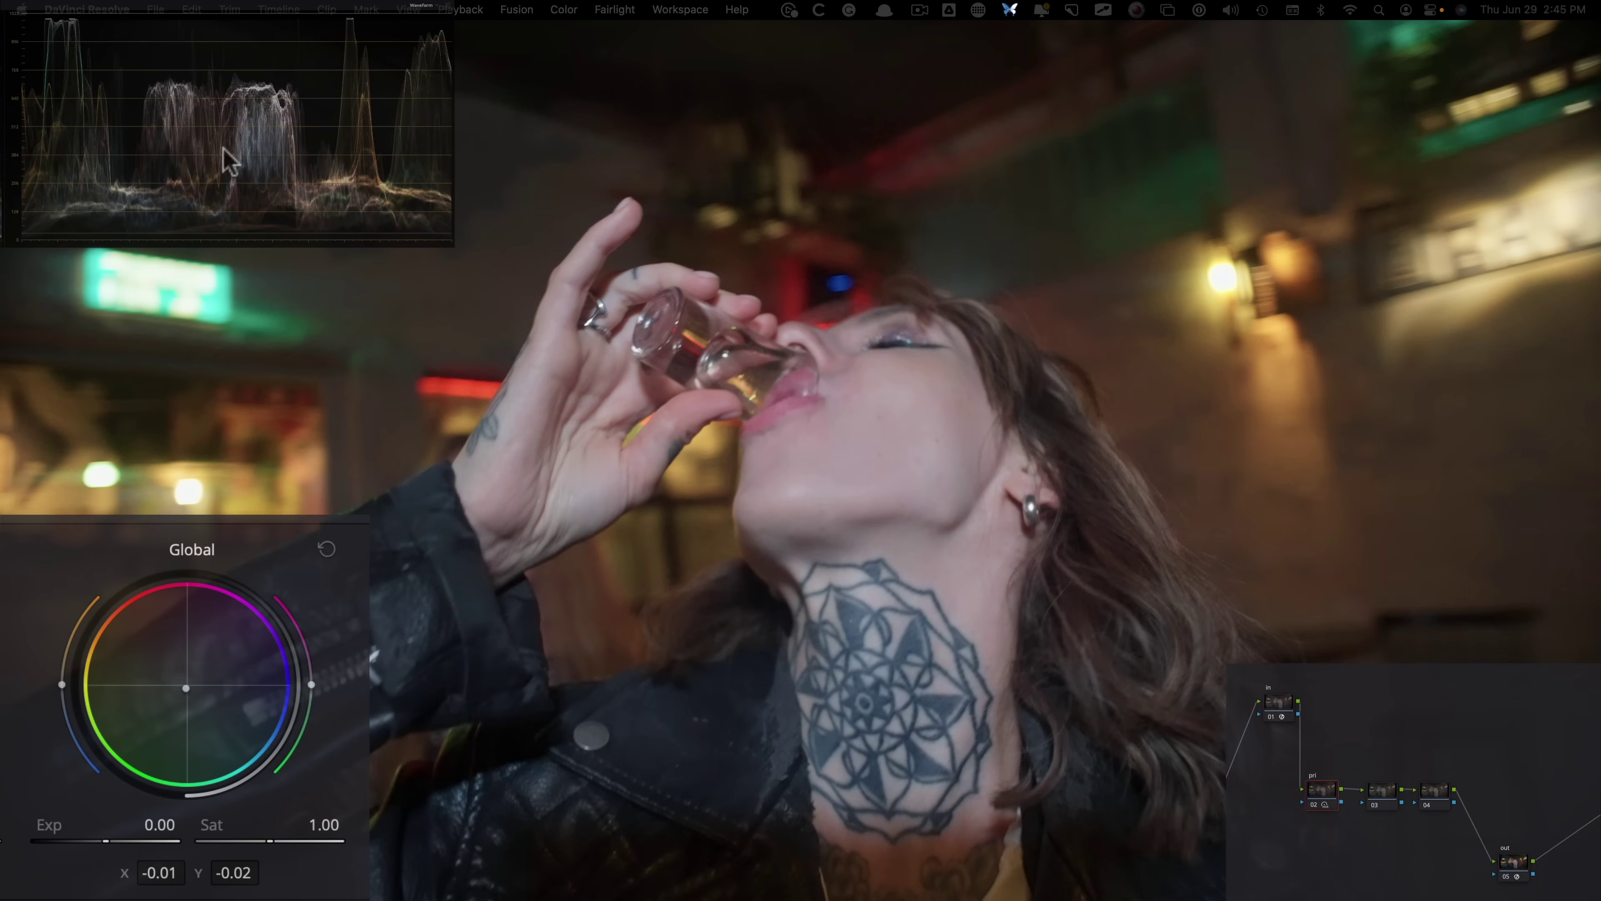
key("space")
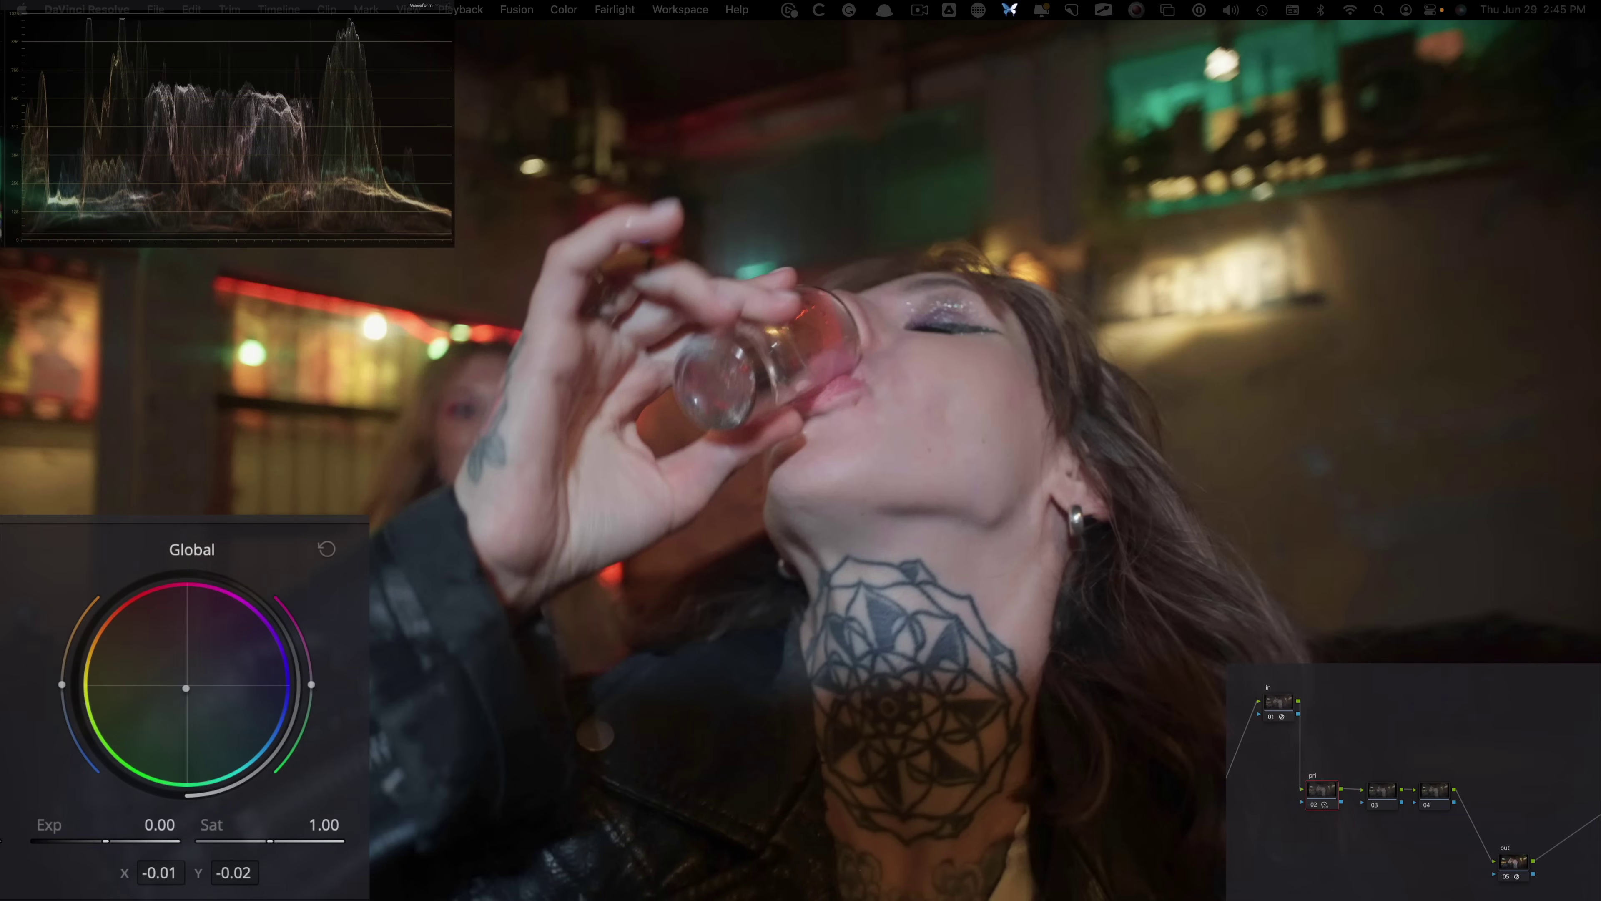
key("super+d")
key("super+d")
key("ctrl+d")
key("ctrl+d")
key("super+d")
key("super+d")
key("ctrl+d")
key("ctrl+d")
- On node 04's custom curve, raise the black point slightly and lower the white point
left_click(1443, 794)
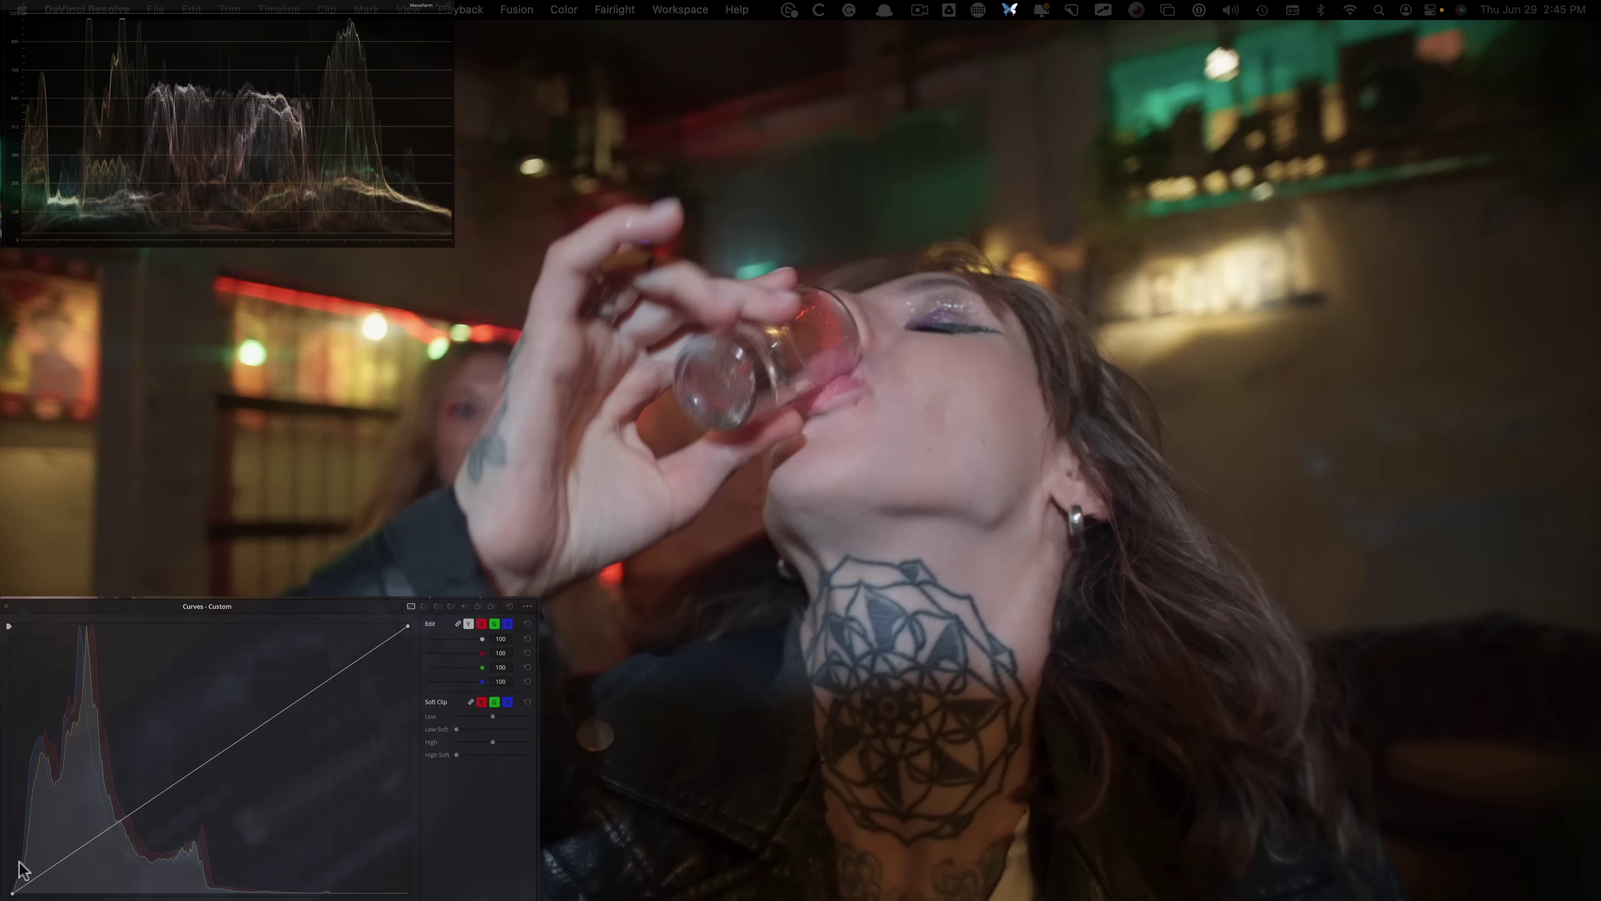
left_click_drag(10, 894, 13, 879)
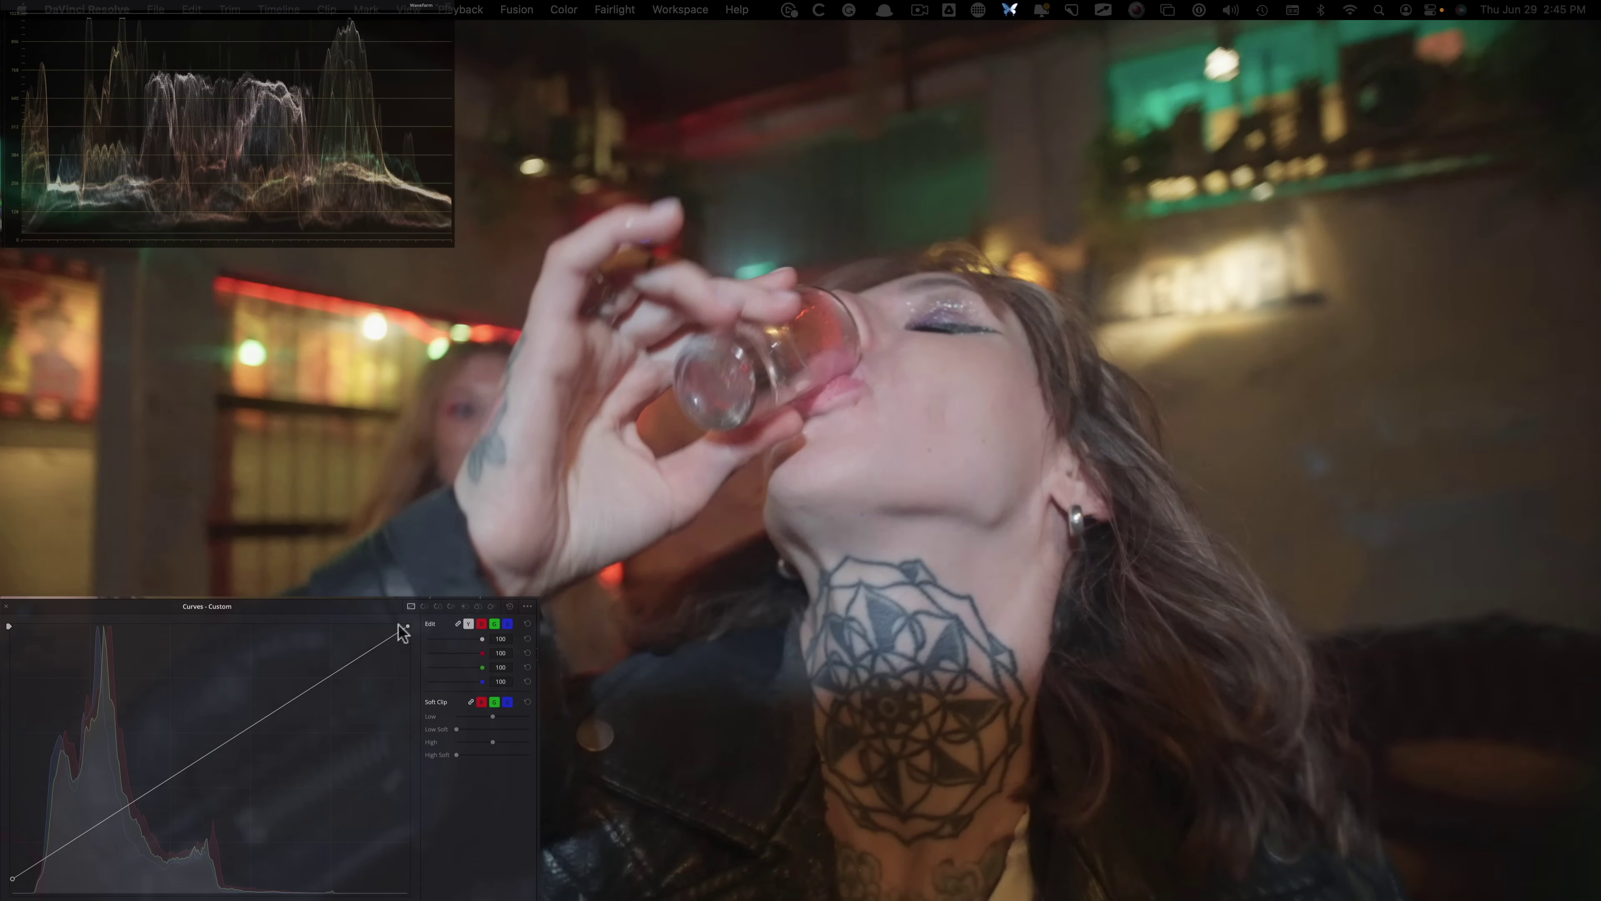
left_click_drag(407, 626, 420, 678)
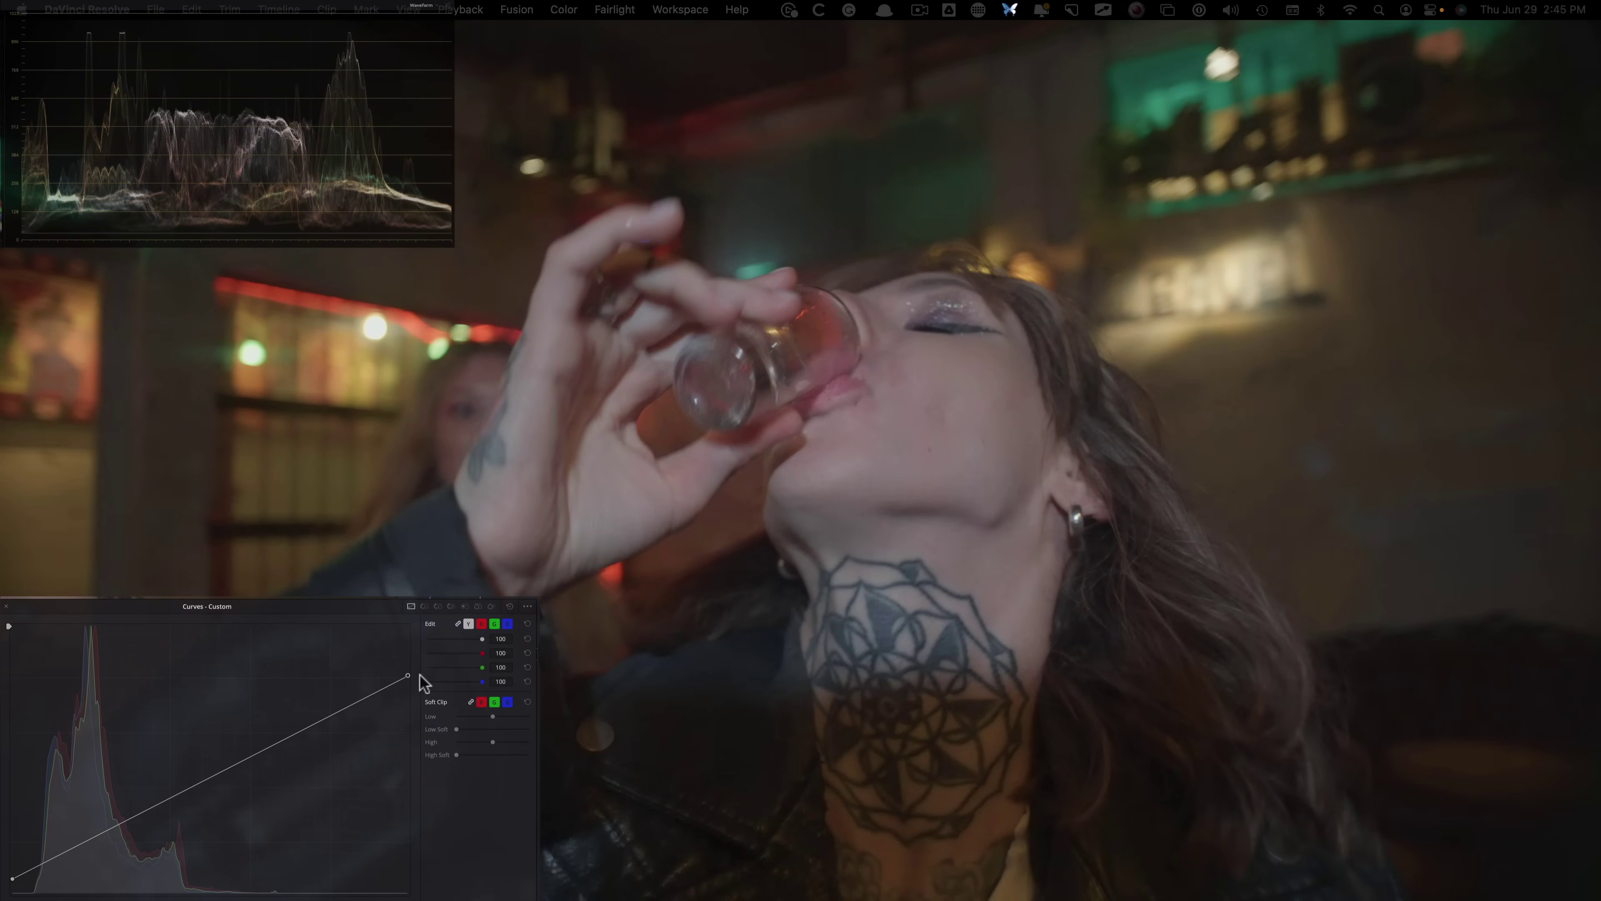
- Form an S-curve by adding a pulled-down point in the deep shadows and a lifted point in the highlights
left_click(37, 866)
left_click_drag(36, 867, 42, 876)
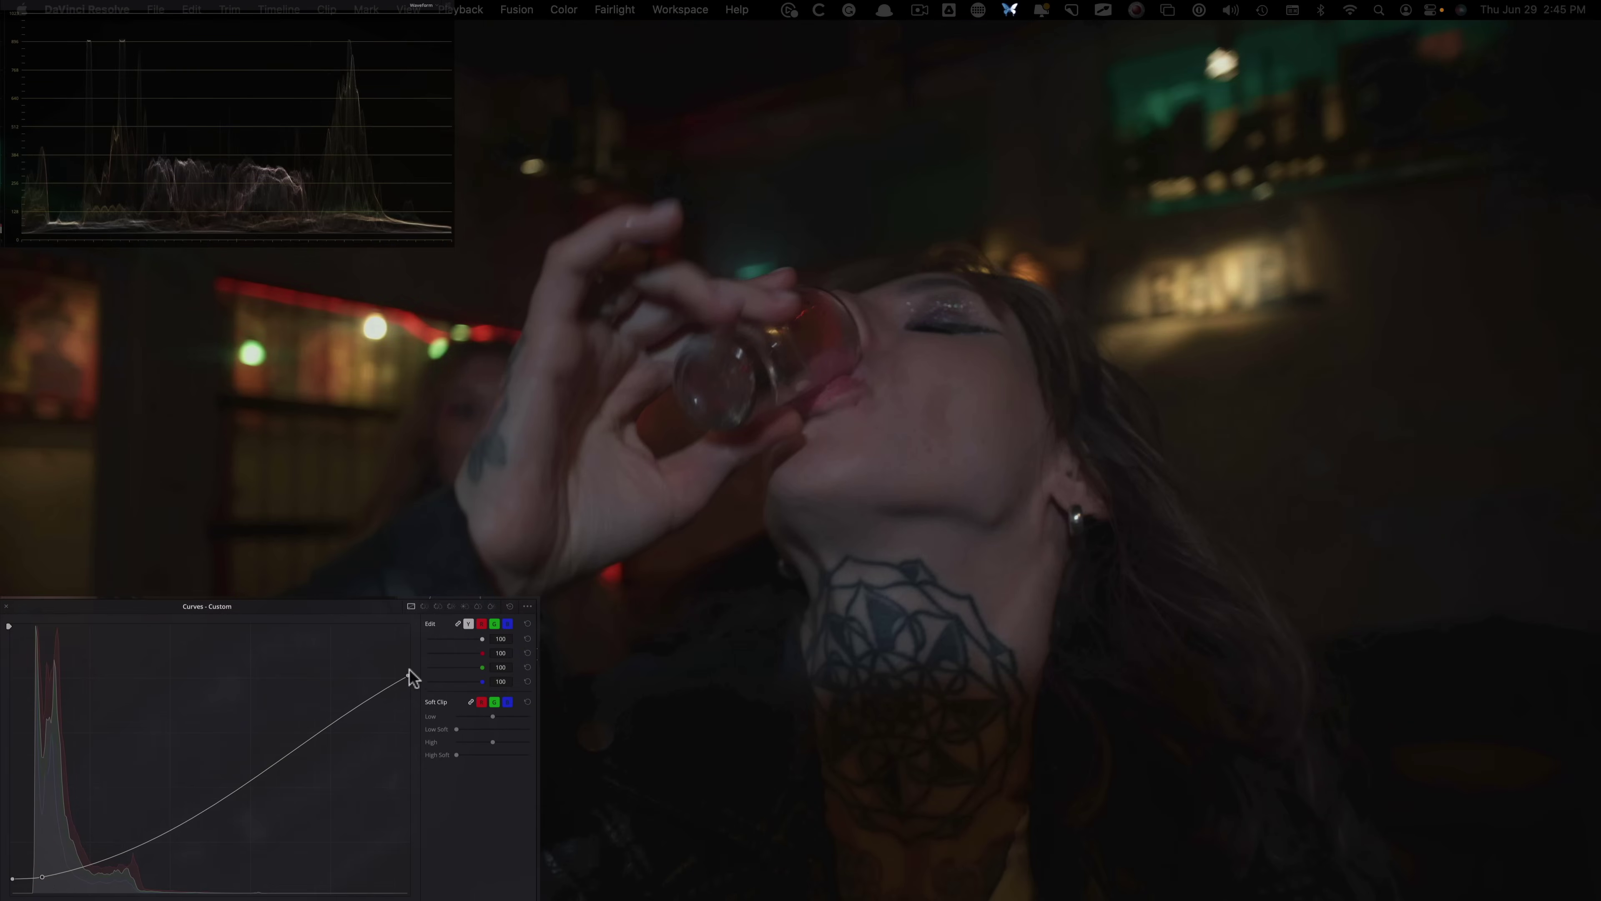
left_click_drag(408, 677, 332, 679)
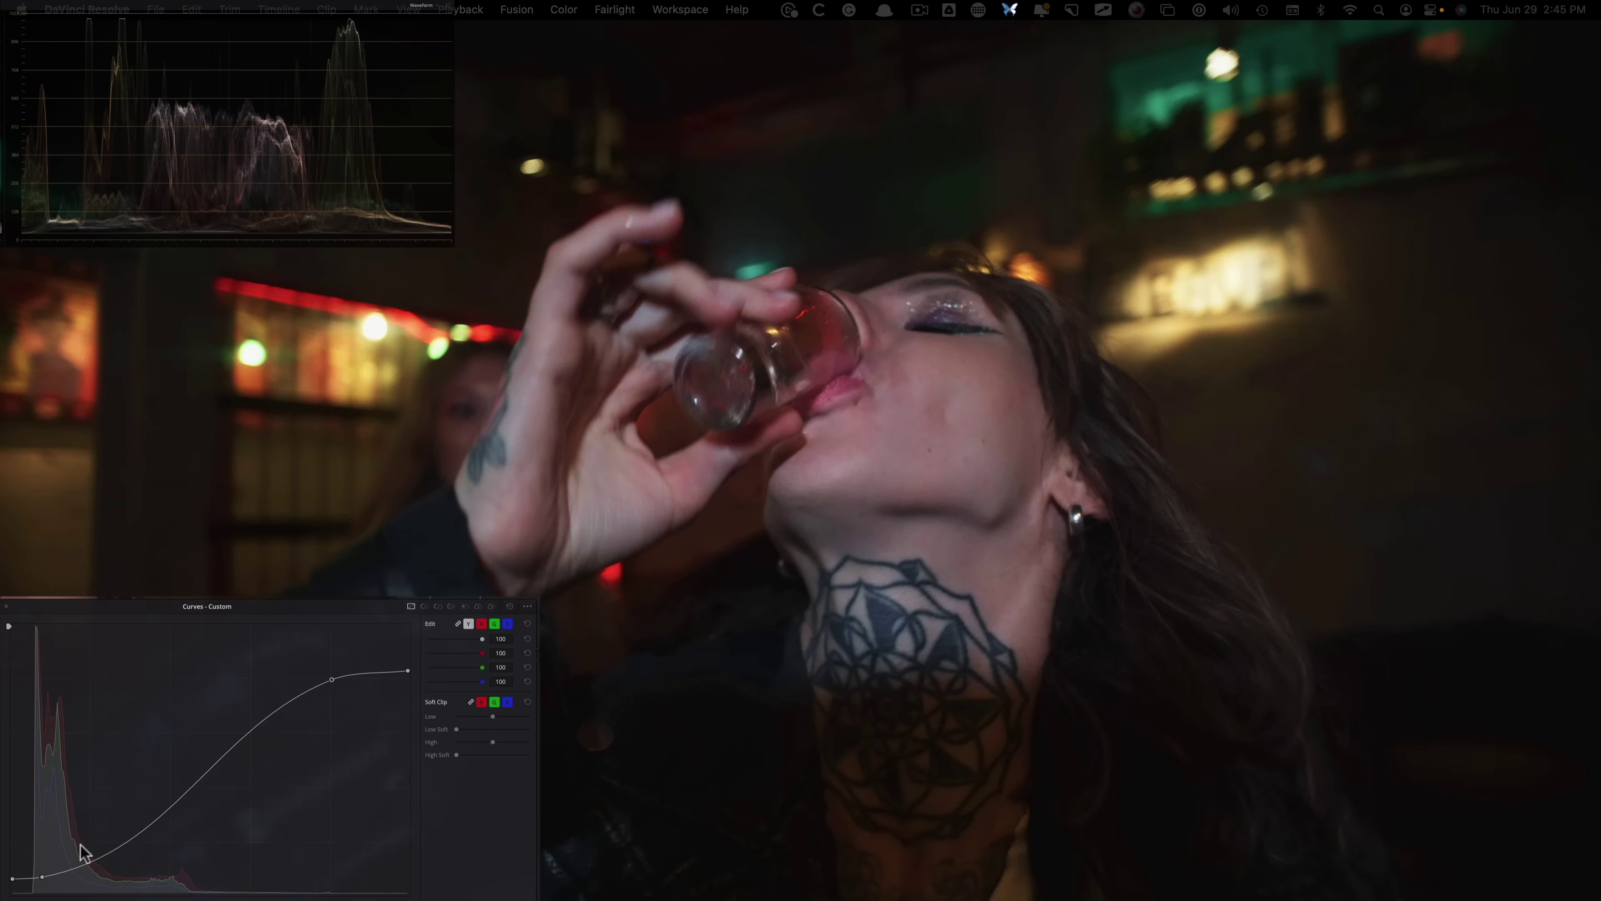
- Refine the S-curve's middle section with one point in the lower midtones and another in the upper midtones
left_click_drag(97, 858, 115, 850)
left_click(241, 740)
left_click_drag(240, 738, 245, 739)
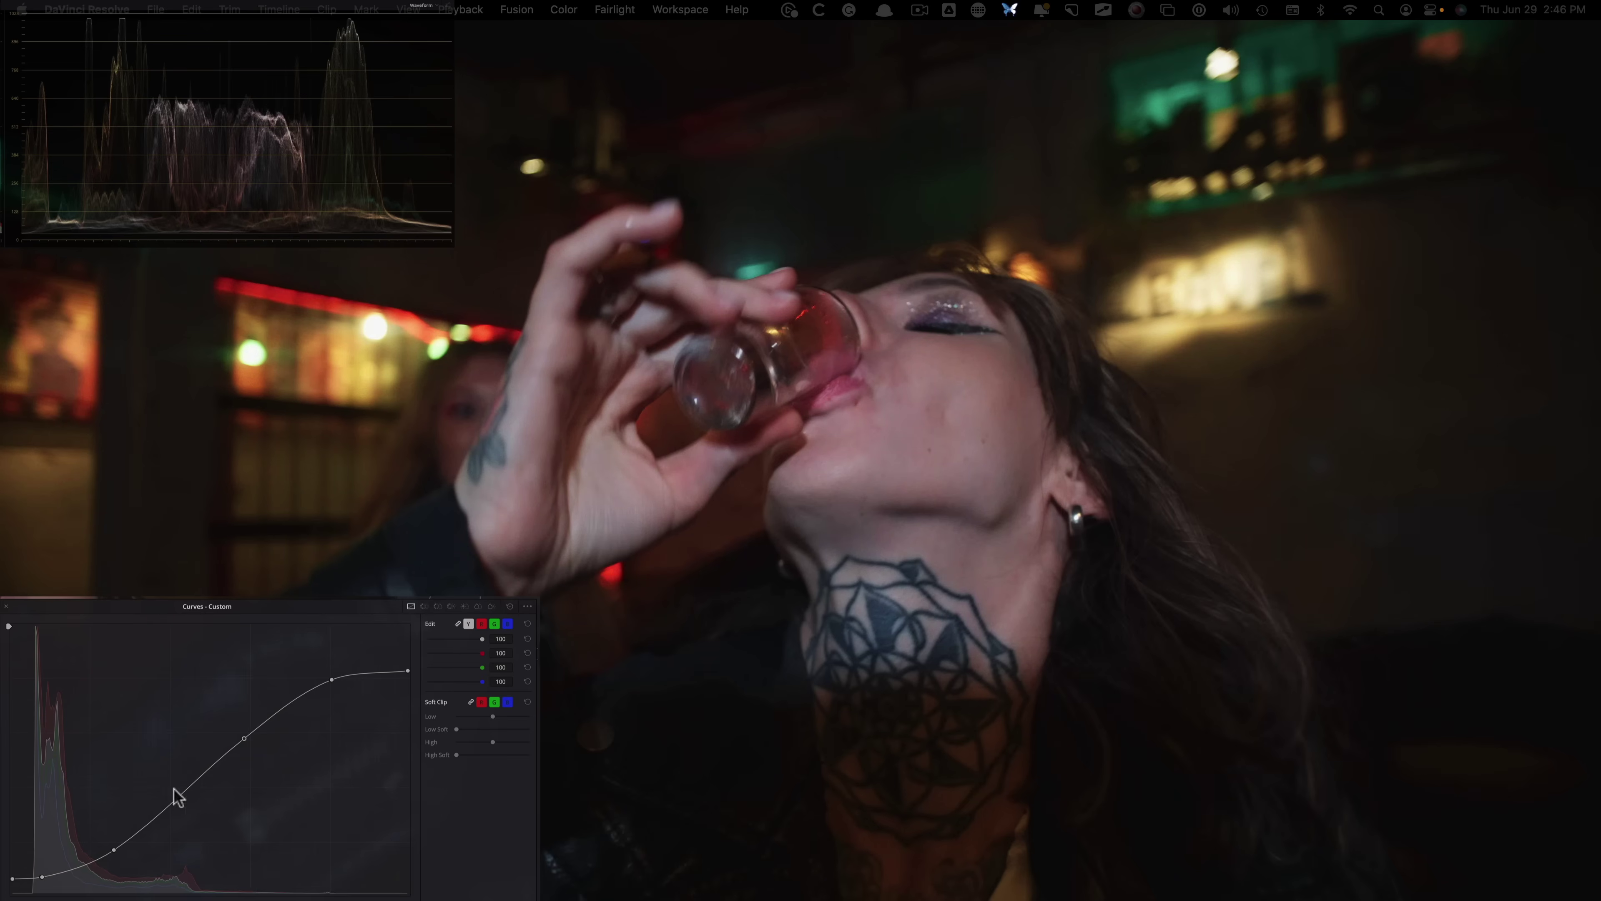
- Compare the image with the contrast curve and with the whole grade switched on and off
key("super+d")
key("super+d")
key("shift+d")
key("shift+d")
key("shift+d")
key("shift+d")
key("shift+d")
key("shift+d")
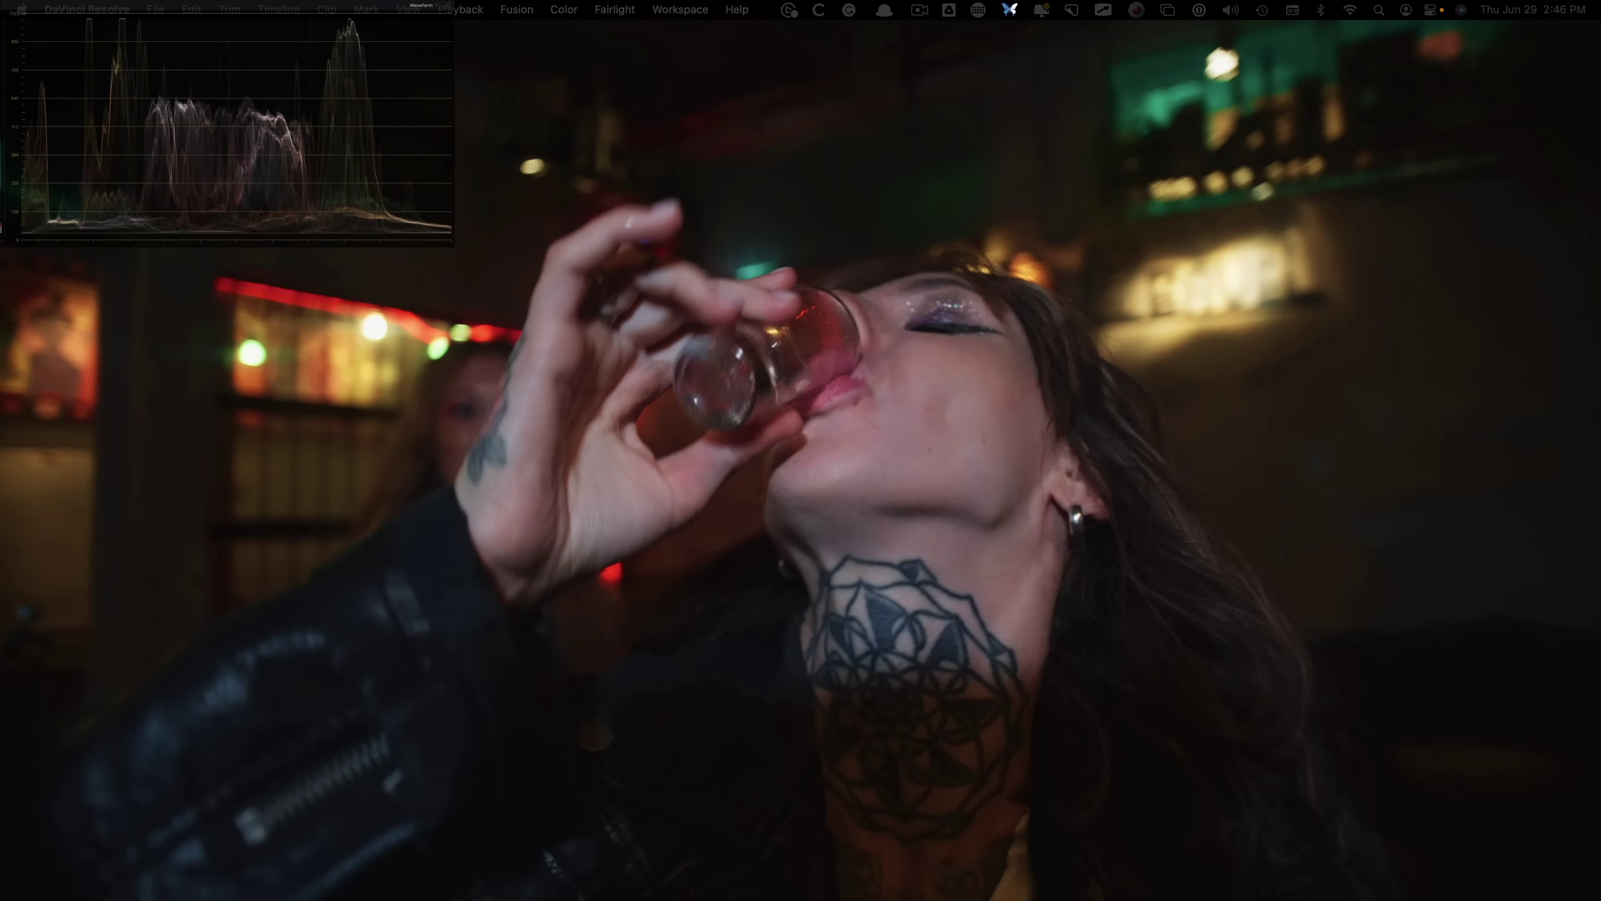
- Examine the contrast across different frames of the shot and compare the image with the S-curve switched on and off
key("Left")
key("Left")
key("Left")
key("Left")
key("Left")
key("Left")
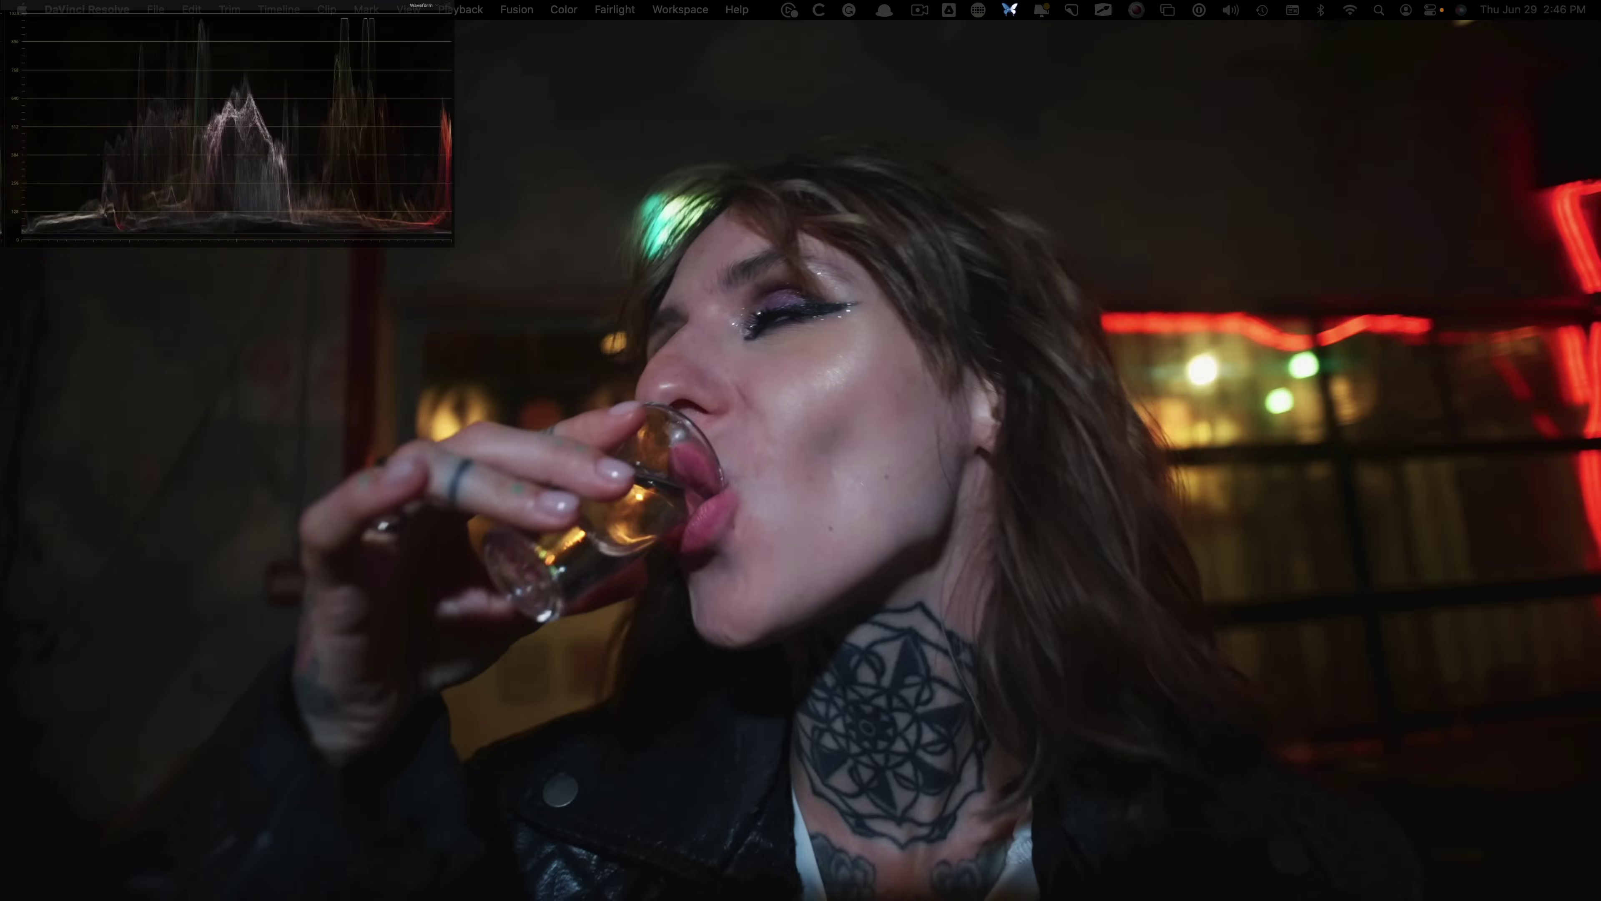
key("Right")
key("Right")
key("Left")
key("Left")
key("Right")
key("Right")
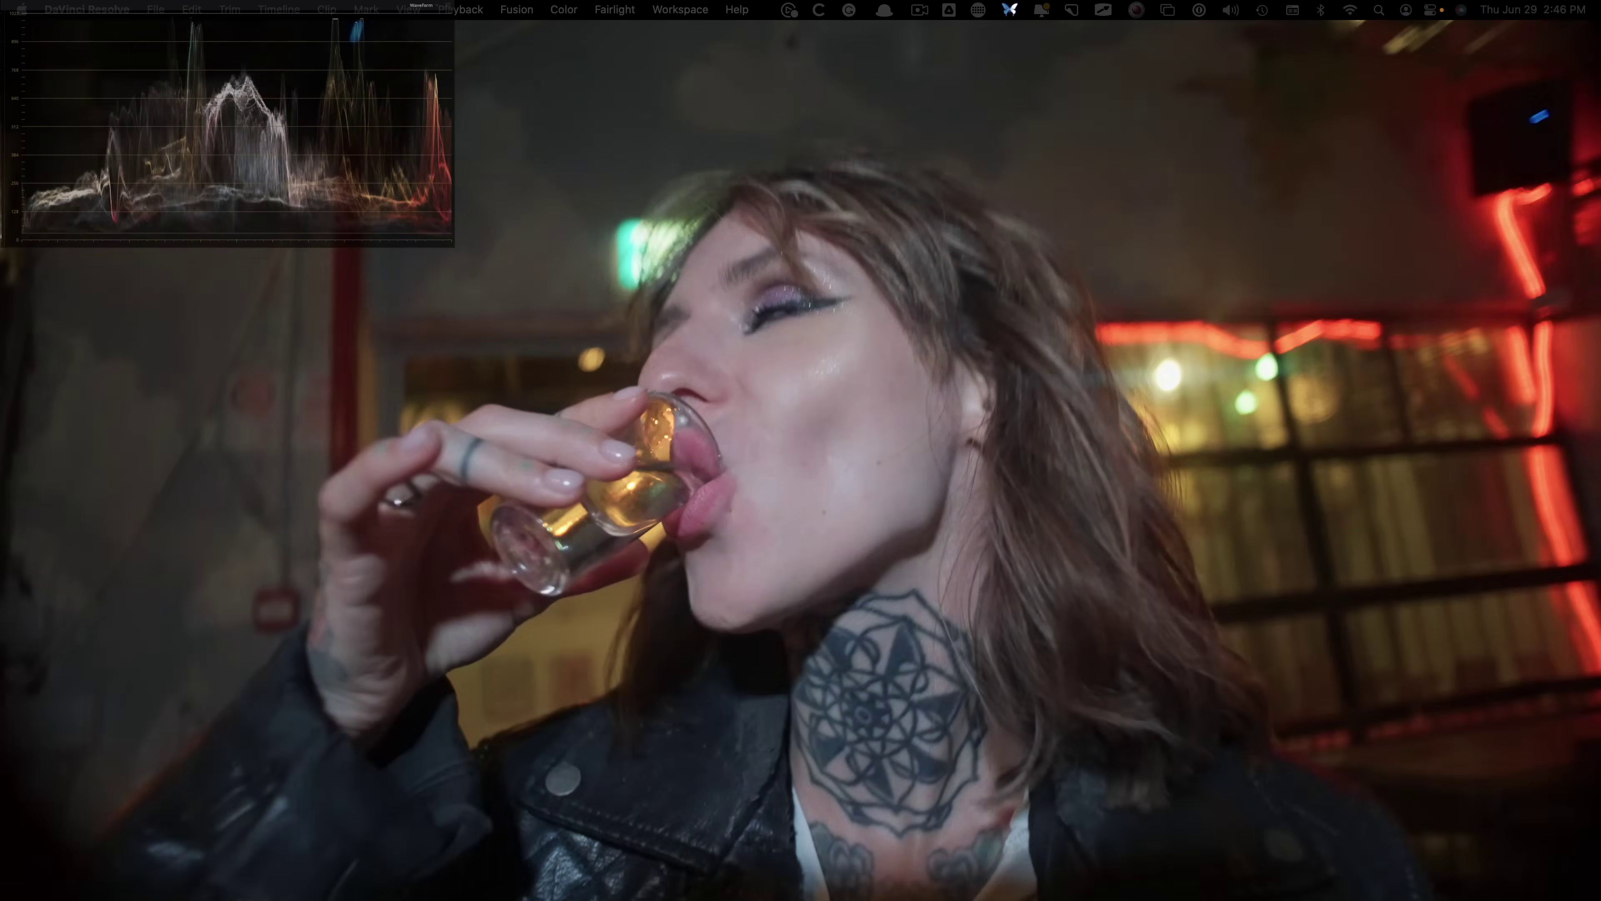
key("super+d")
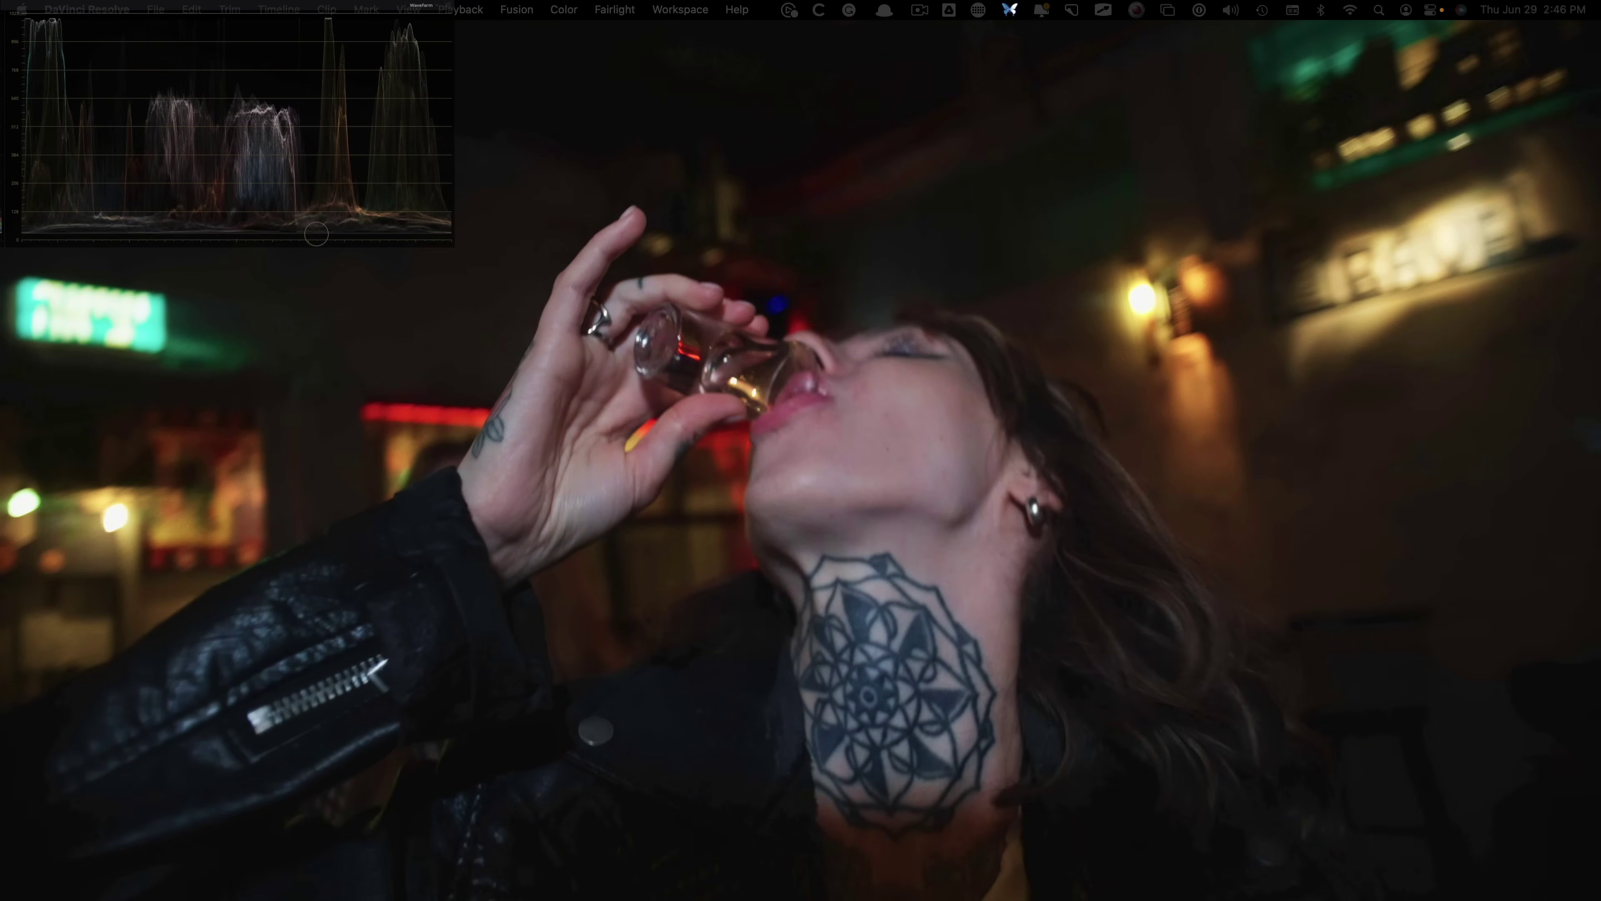
key("super+d")
key("super+d")
- Refine the S-curve by shifting its deep-shadow point slightly up toward the midtones, compare it on and off, and play the shot
left_click_drag(36, 877, 51, 869)
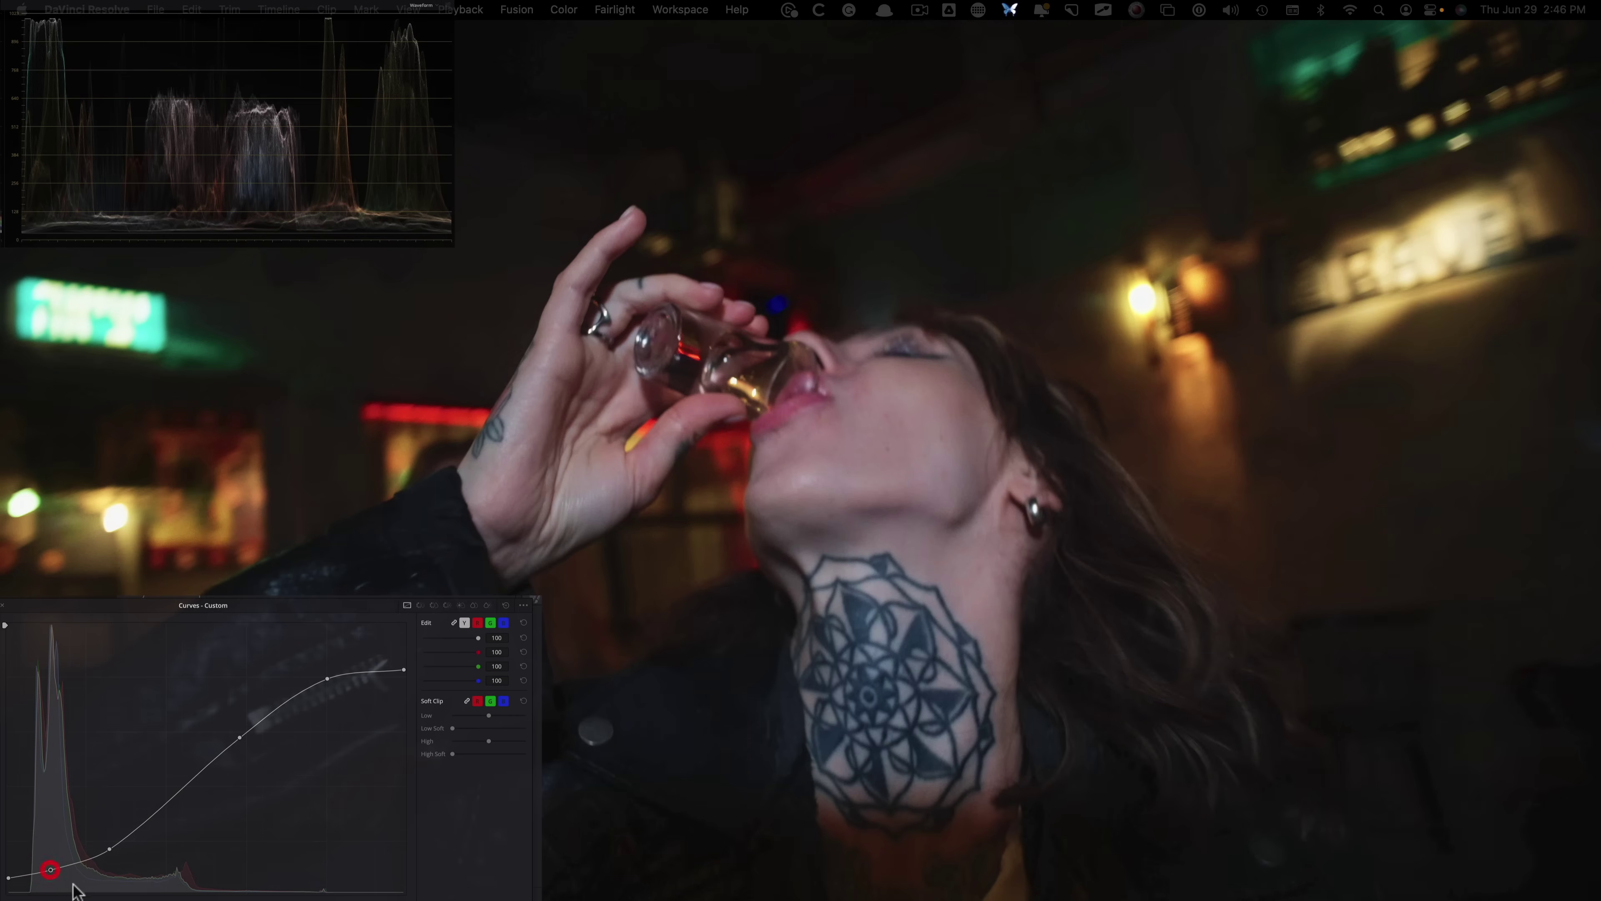
left_click(51, 869)
left_click_drag(48, 870, 58, 868)
left_click(3, 604)
left_click(1260, 884)
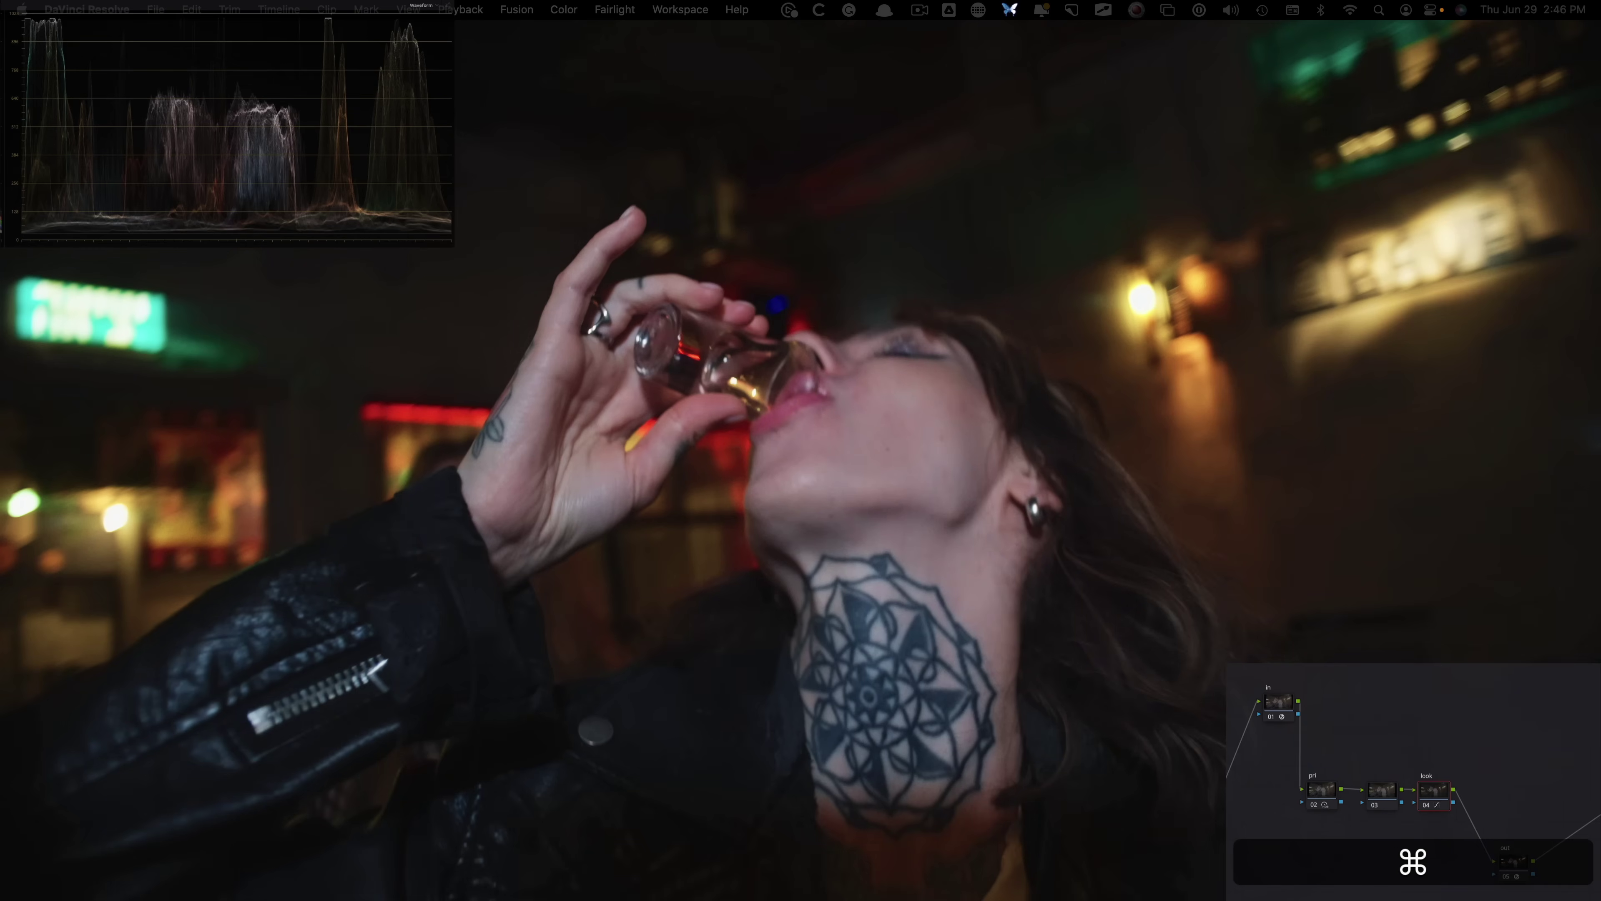
key("super+d")
key("super+d")
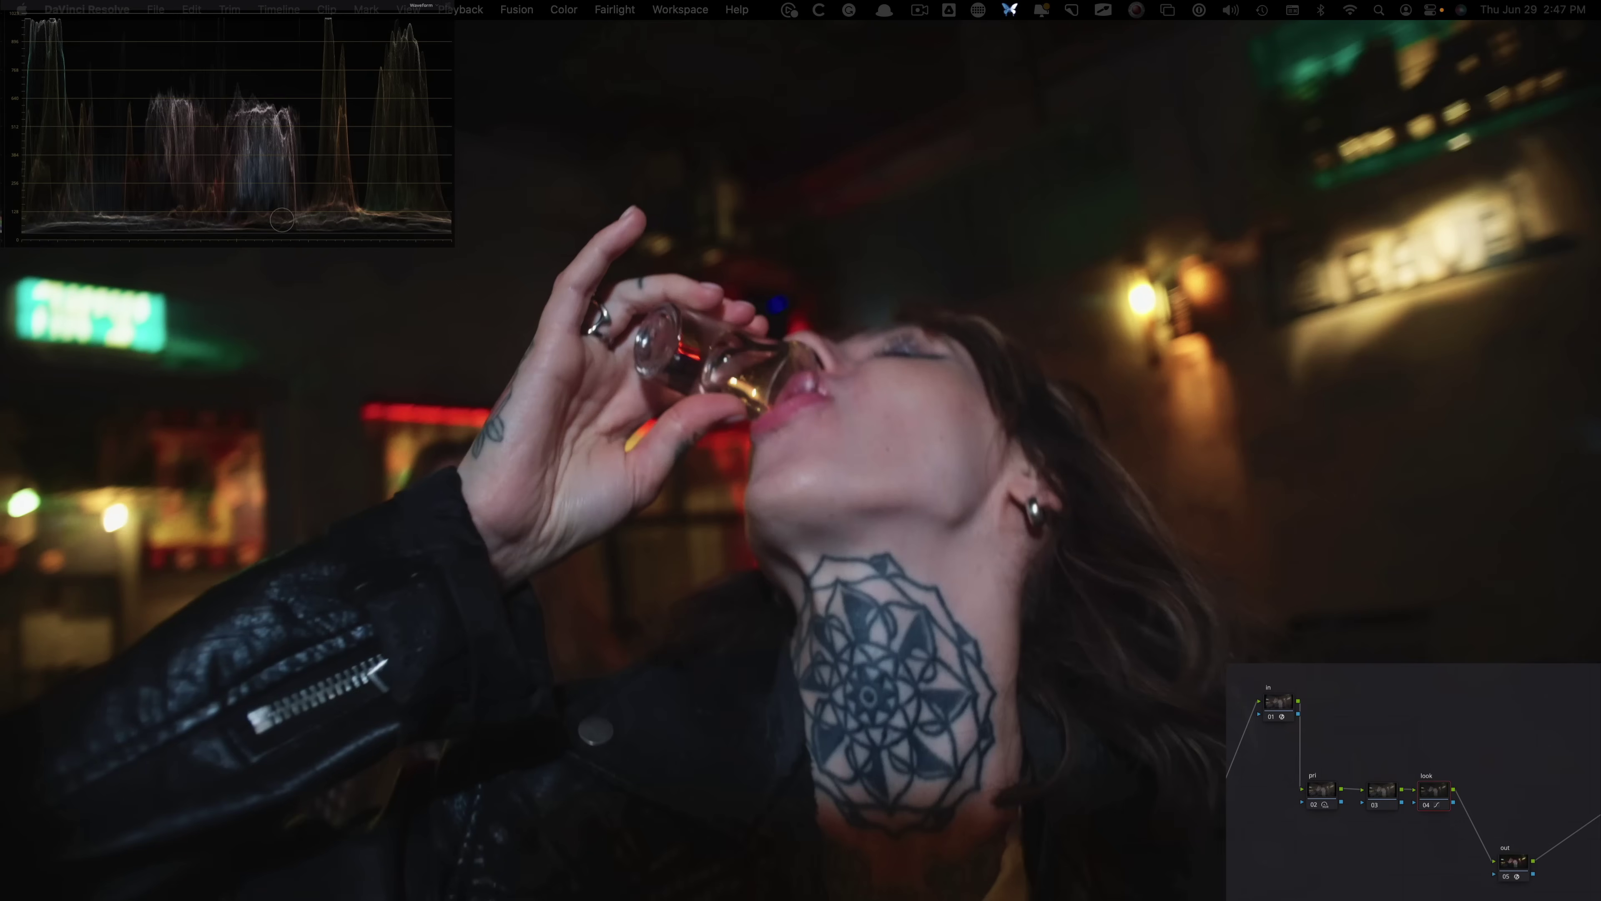
key("space")
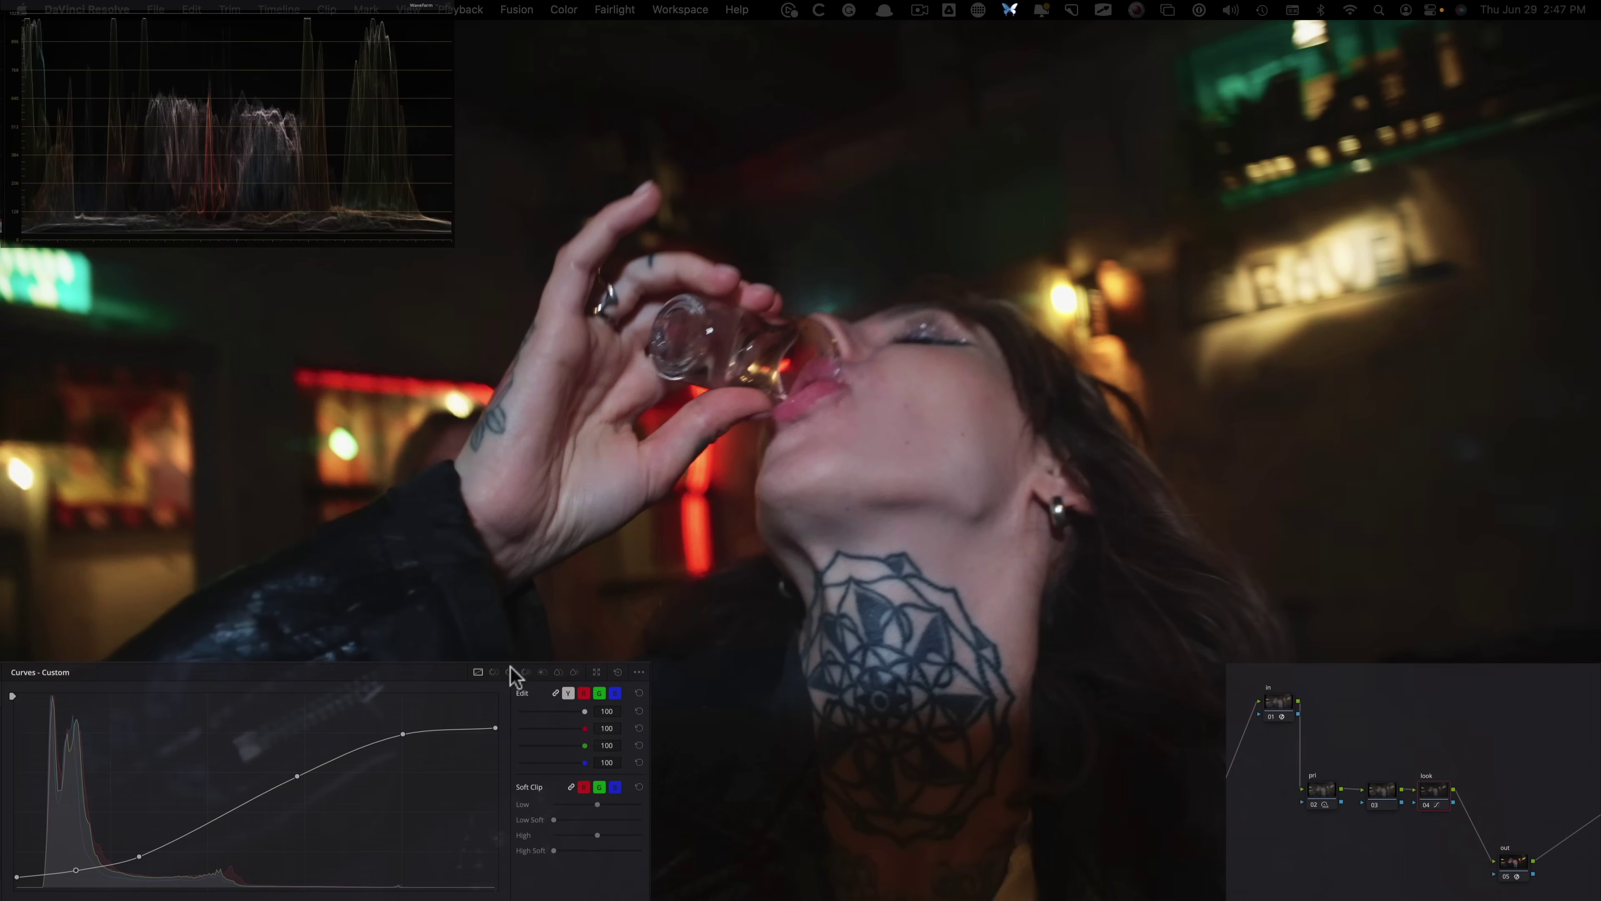
- On the Hue Vs Hue curve, rotate the skin hues by 4.80 at input hue 316.00 and compare the result on and off
left_click(493, 672)
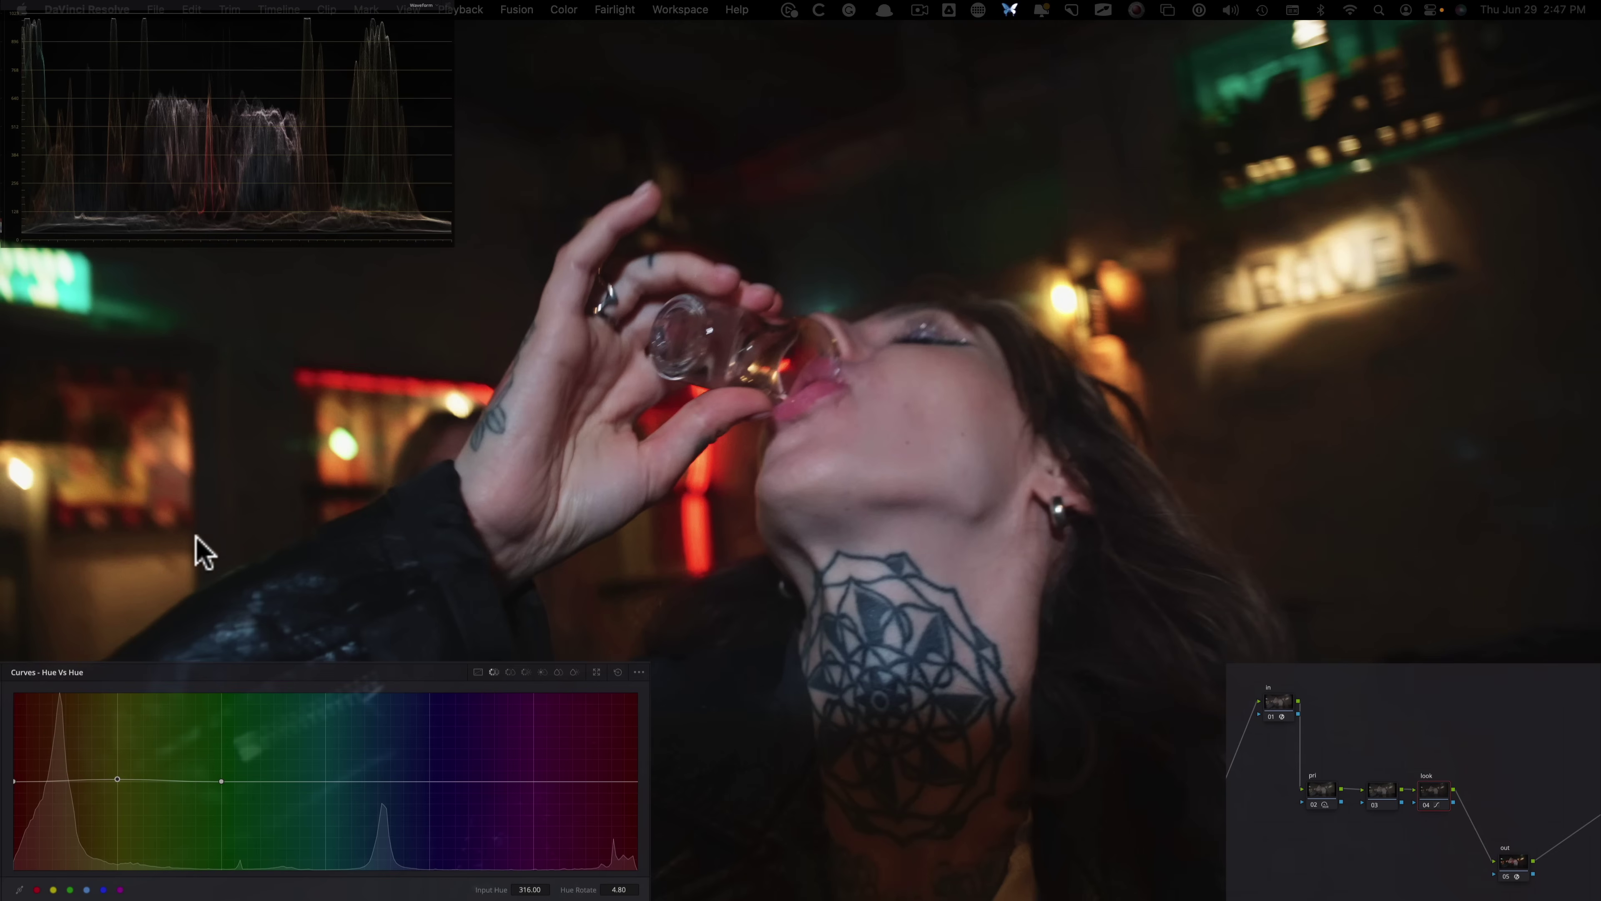
key("super+d")
key("super+d")
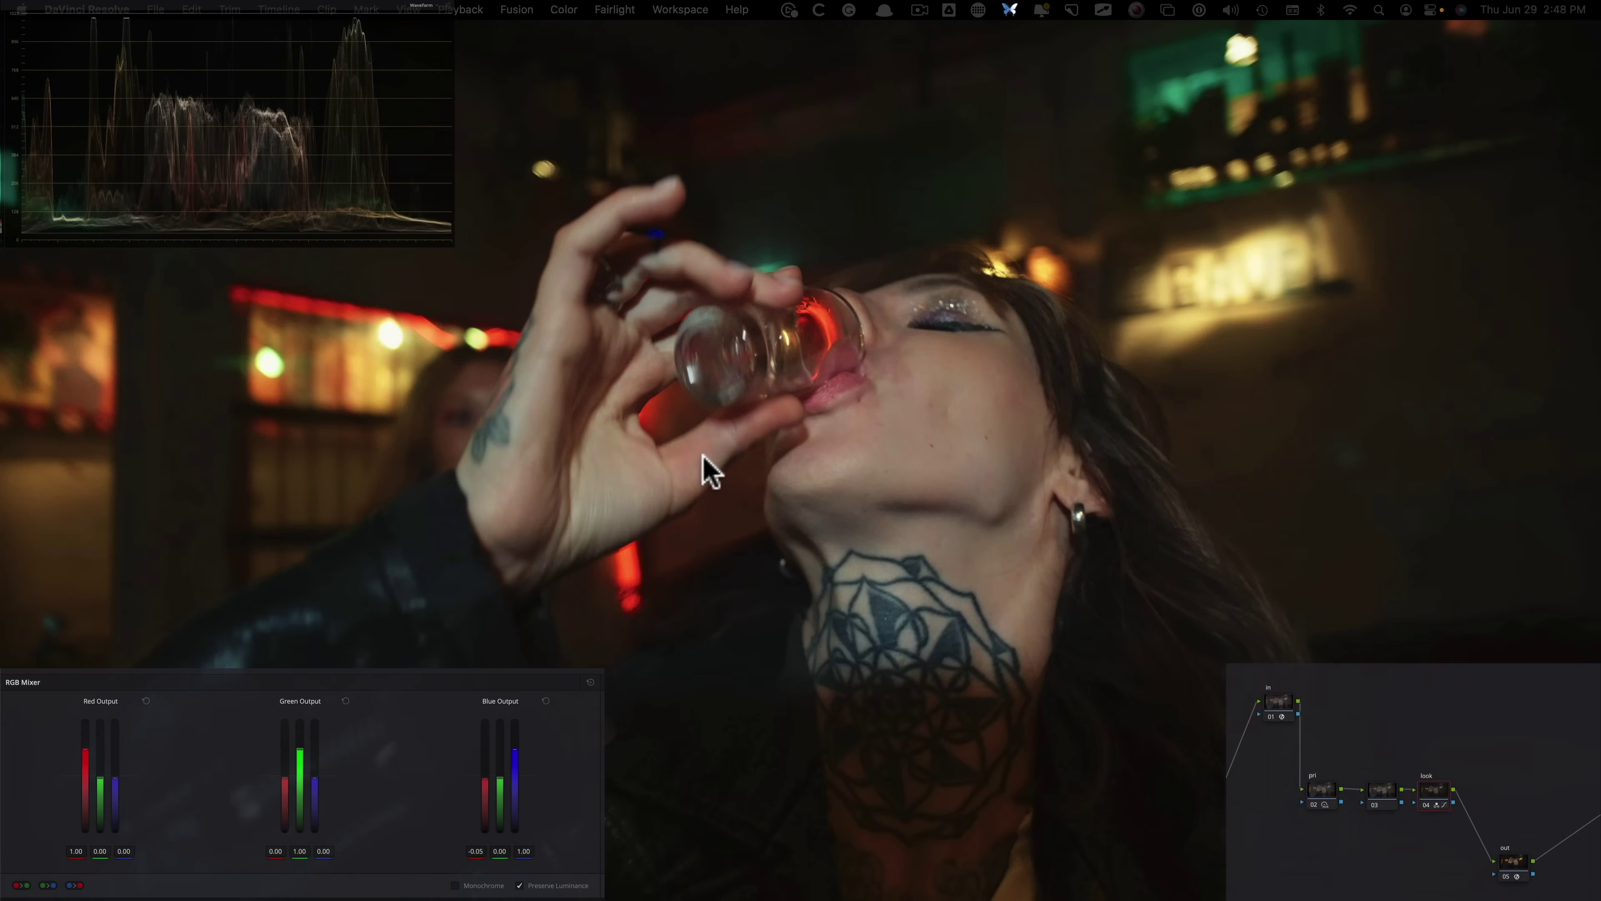
- Compare the image with the look node's color adjustments switched on and off on different frames
key("ctrl+d")
key("ctrl+d")
key("ctrl+d")
key("ctrl+d")
key("ctrl+d")
key("ctrl+d")
key("ctrl+d")
key("ctrl+d")
key("ctrl+d")
key("ctrl+d")
key("super+d")
key("super+d")
key("super+d")
key("super+d")
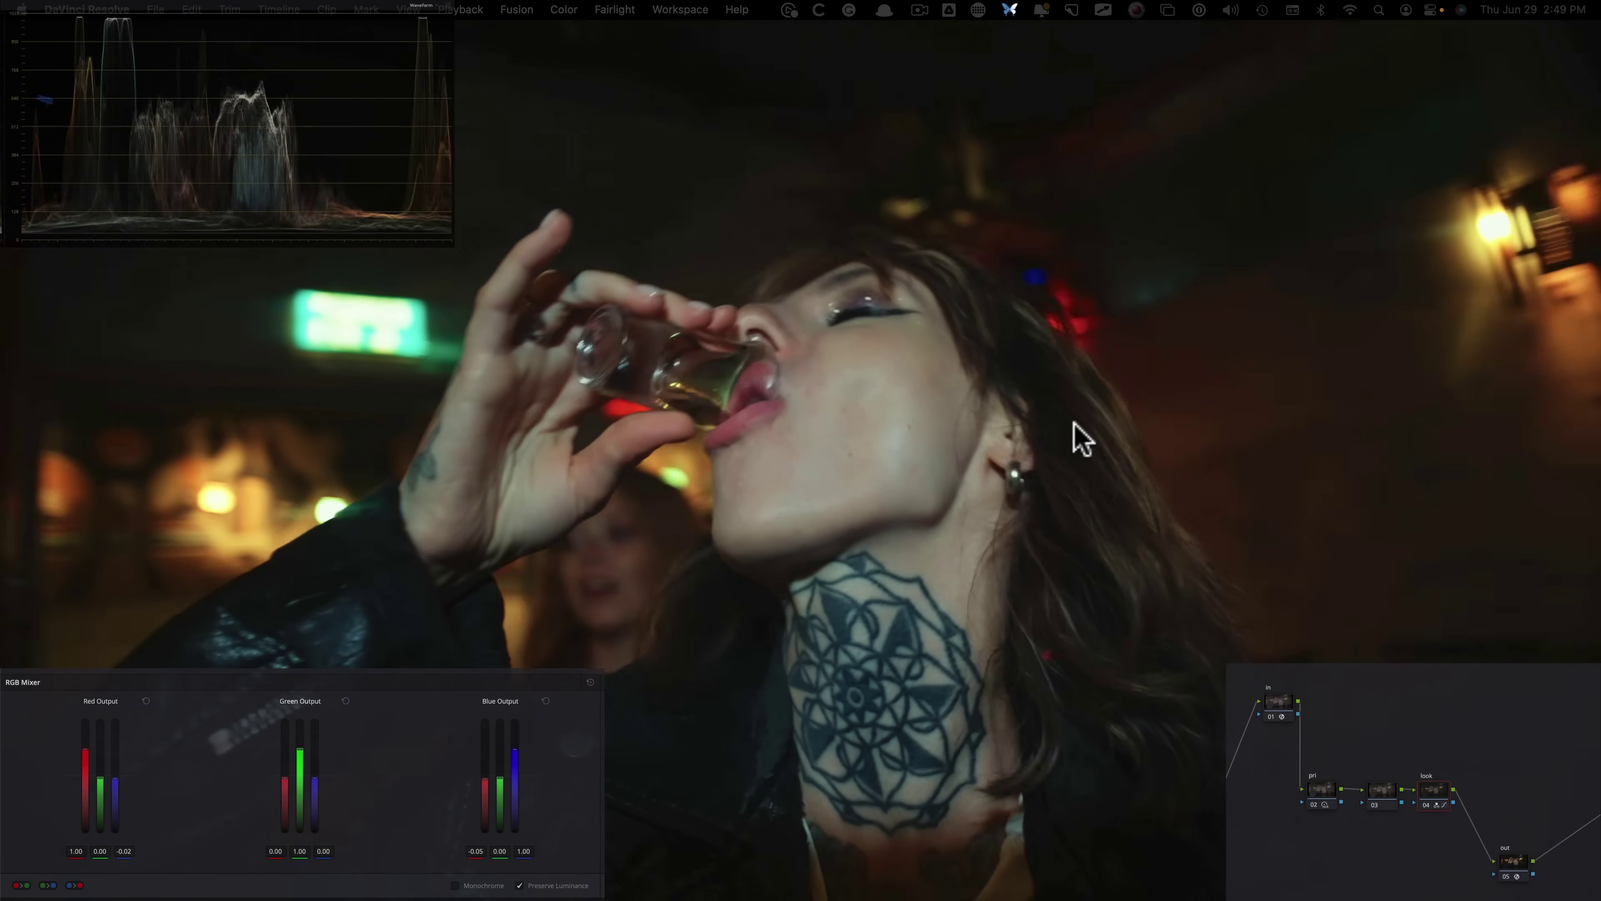
- In the RGB Mixer, set the blue value of Red Output to -0.01 and compare the look node on and off
key("super+d")
key("super+d")
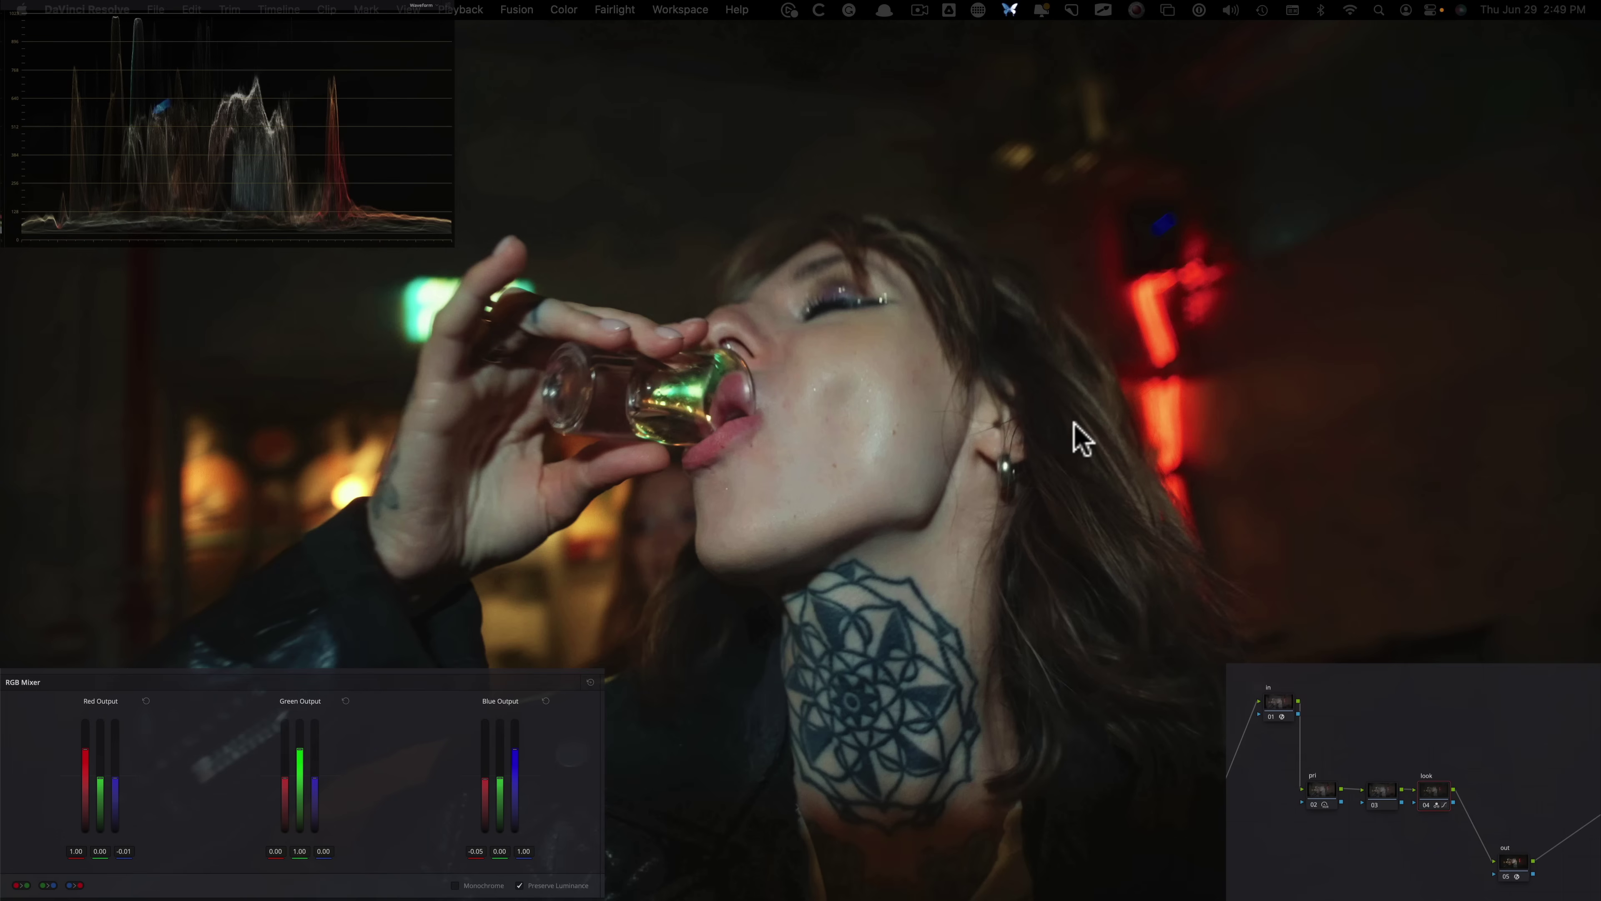
key("super+d")
key("super+d")
key("super+d")
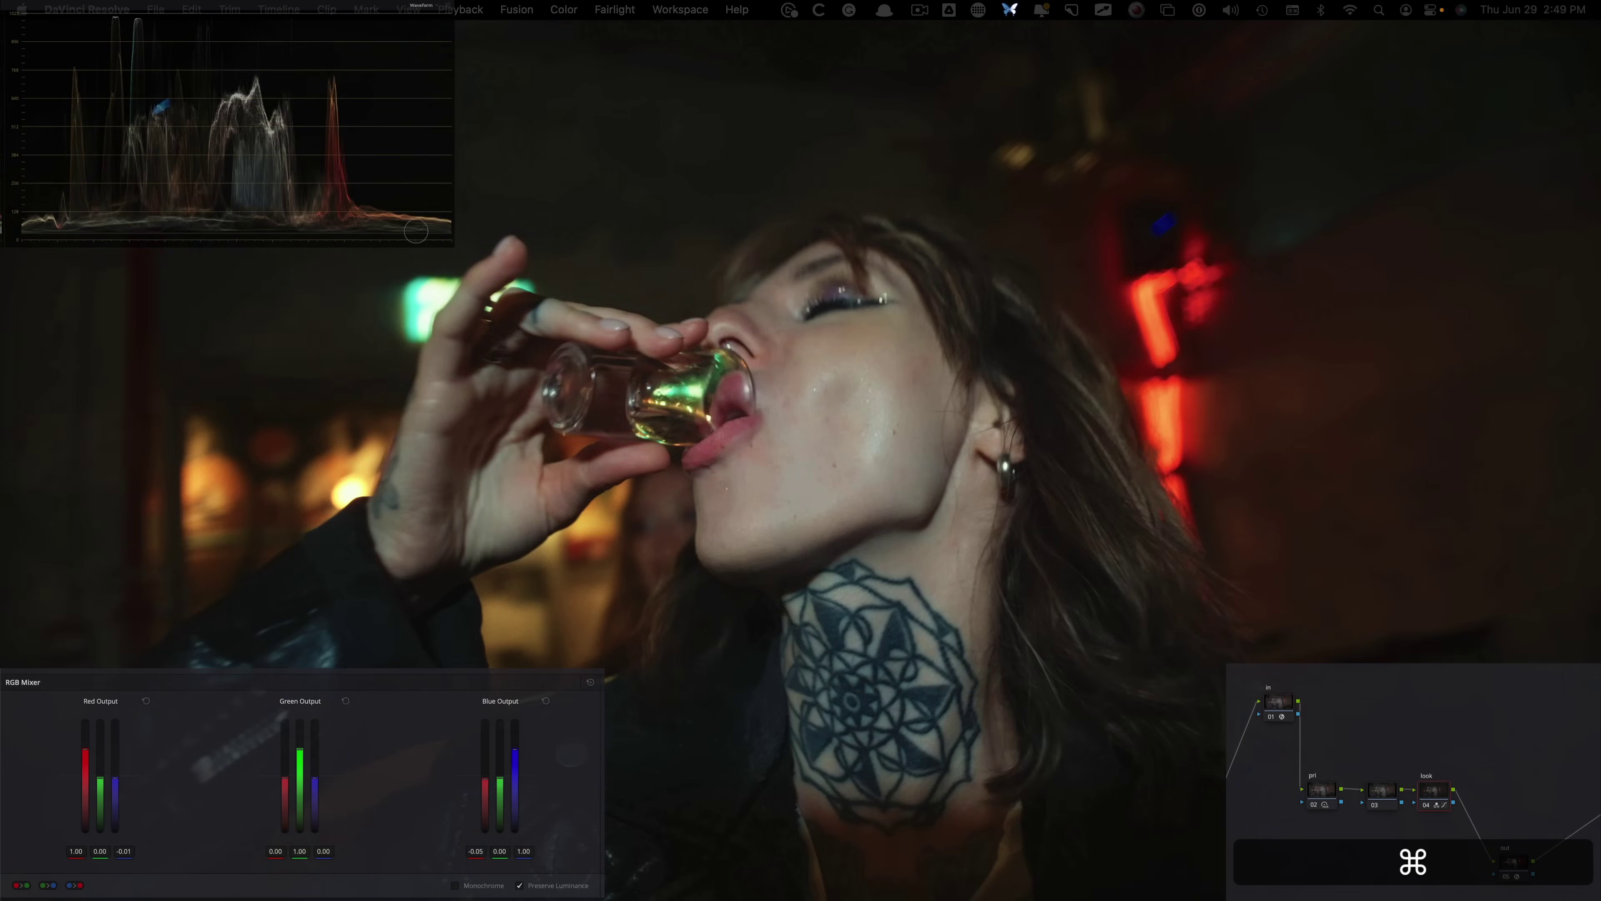
key("super+d")
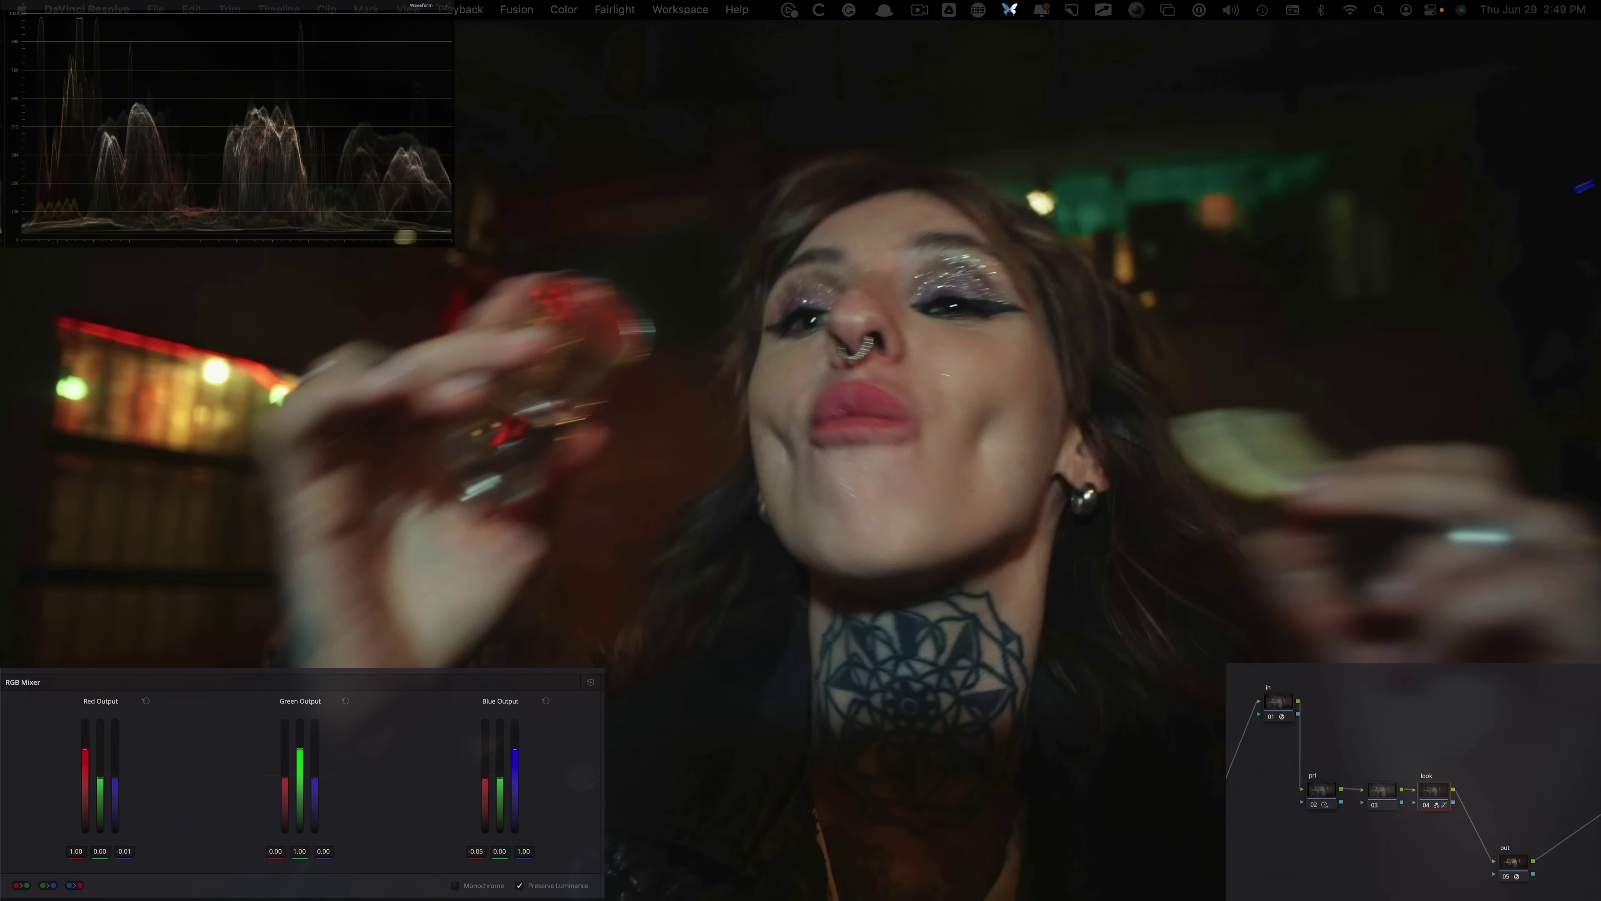
key("alt+z")
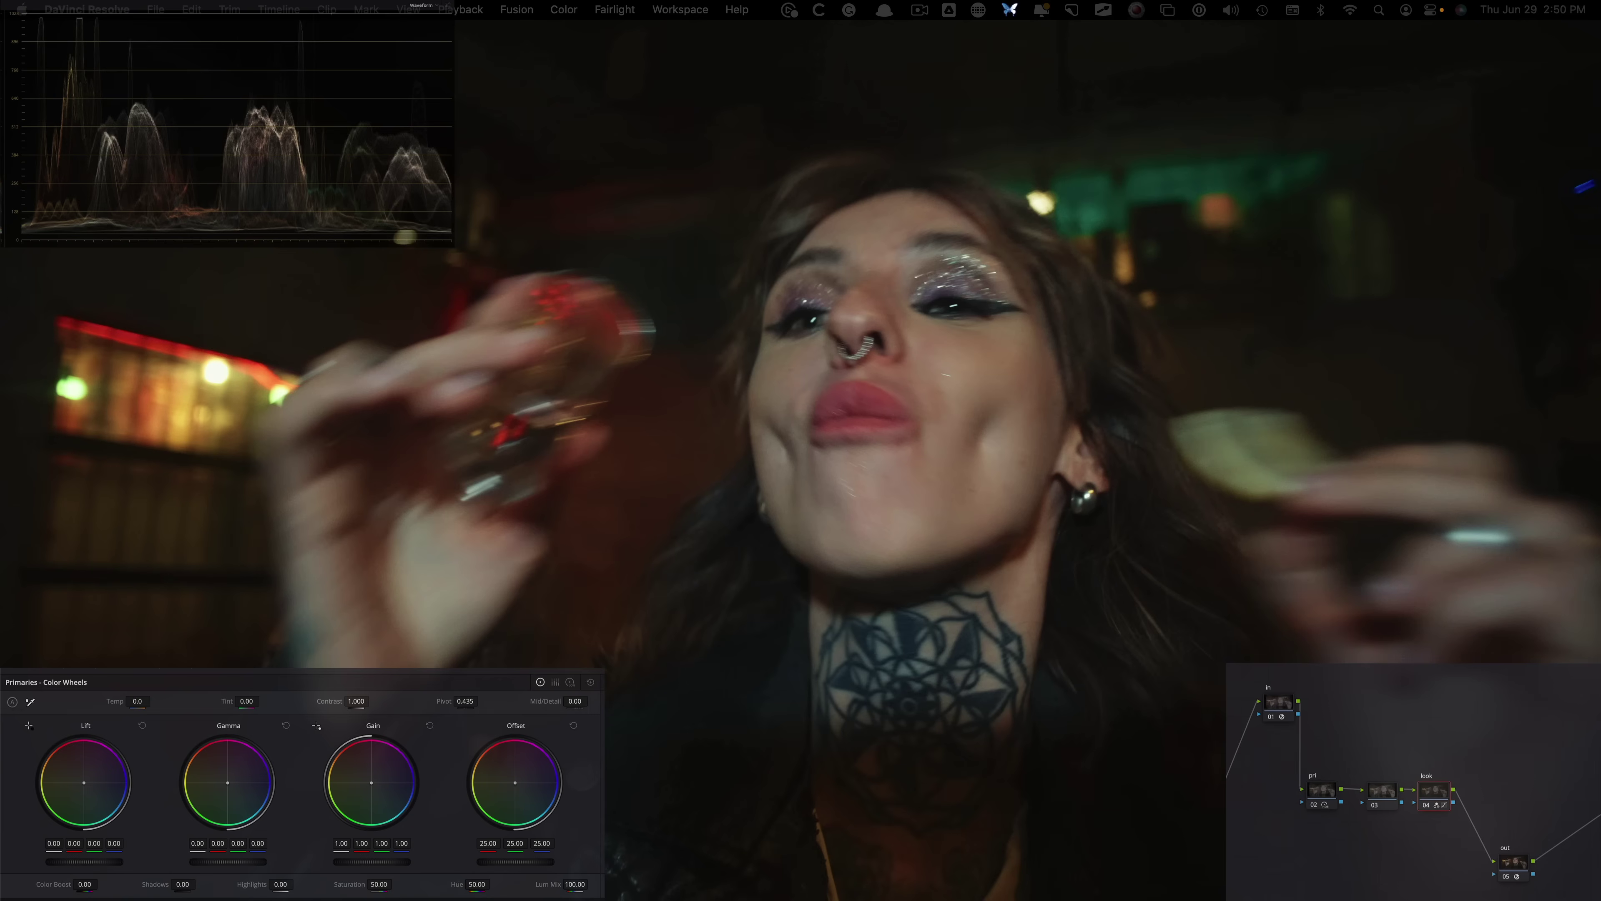
key("super")
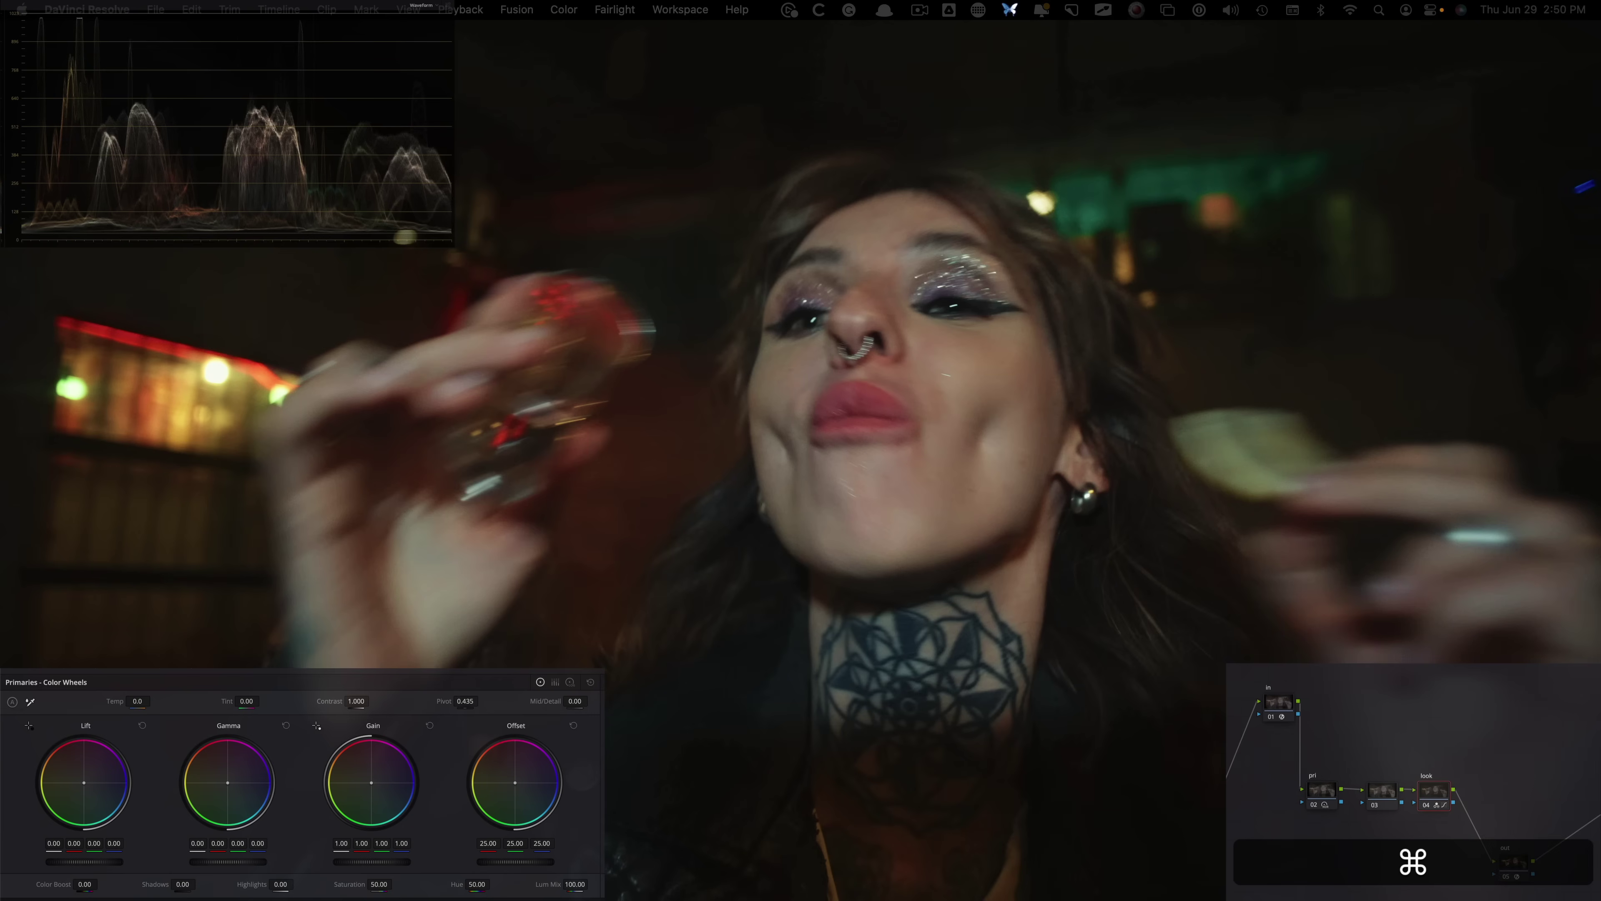
key("super+Tab")
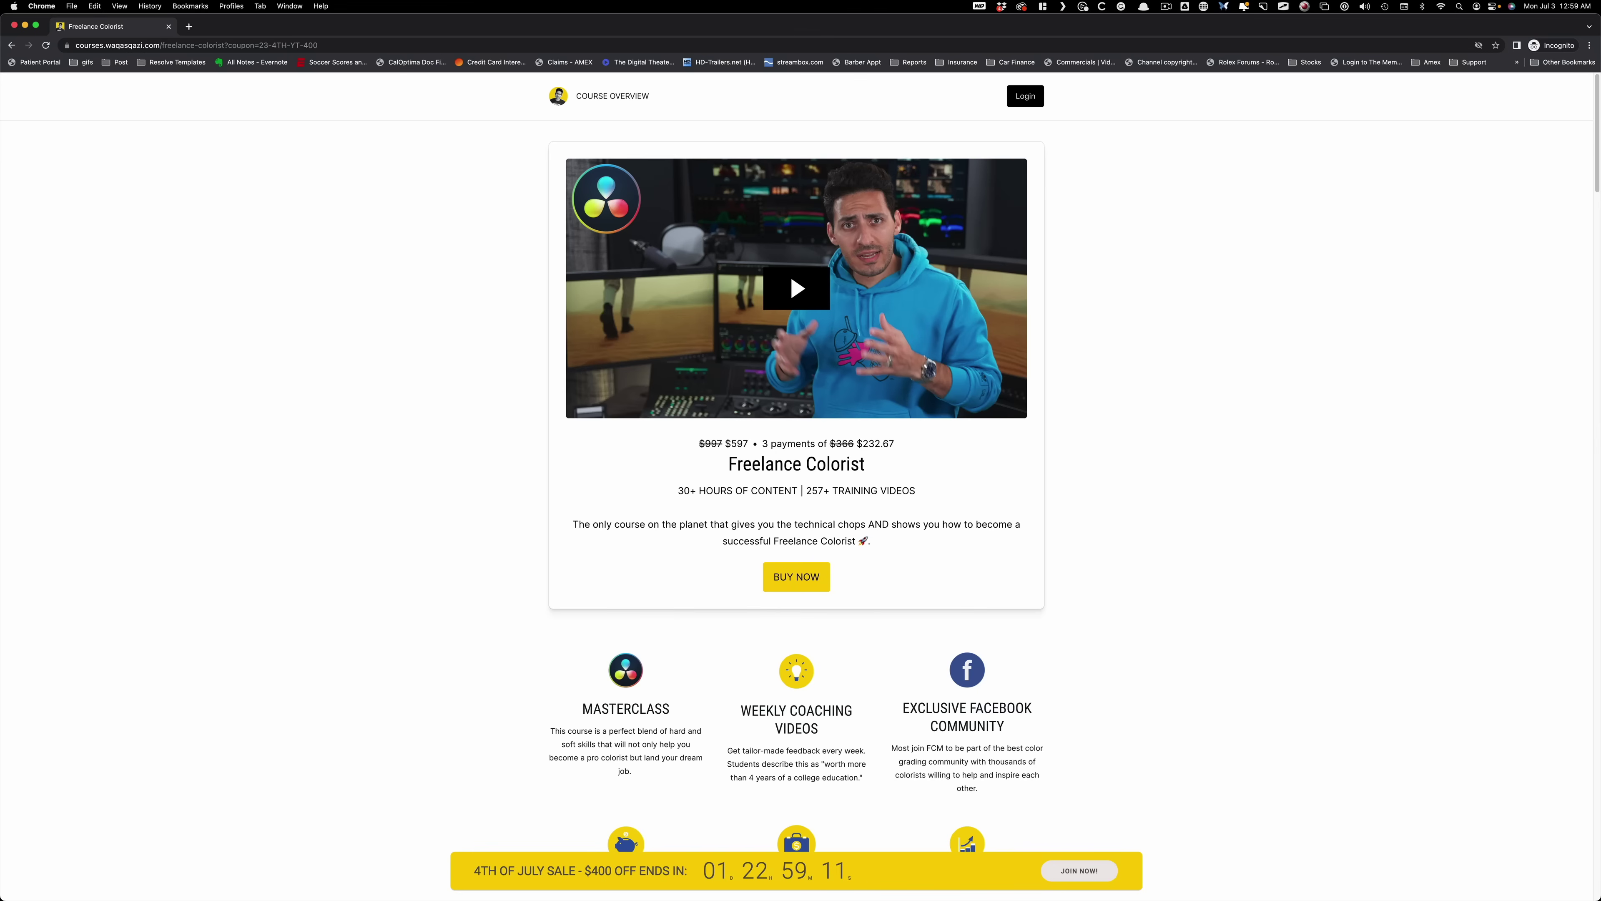
left_click_drag(699, 444, 749, 443)
left_click_drag(473, 871, 855, 872)
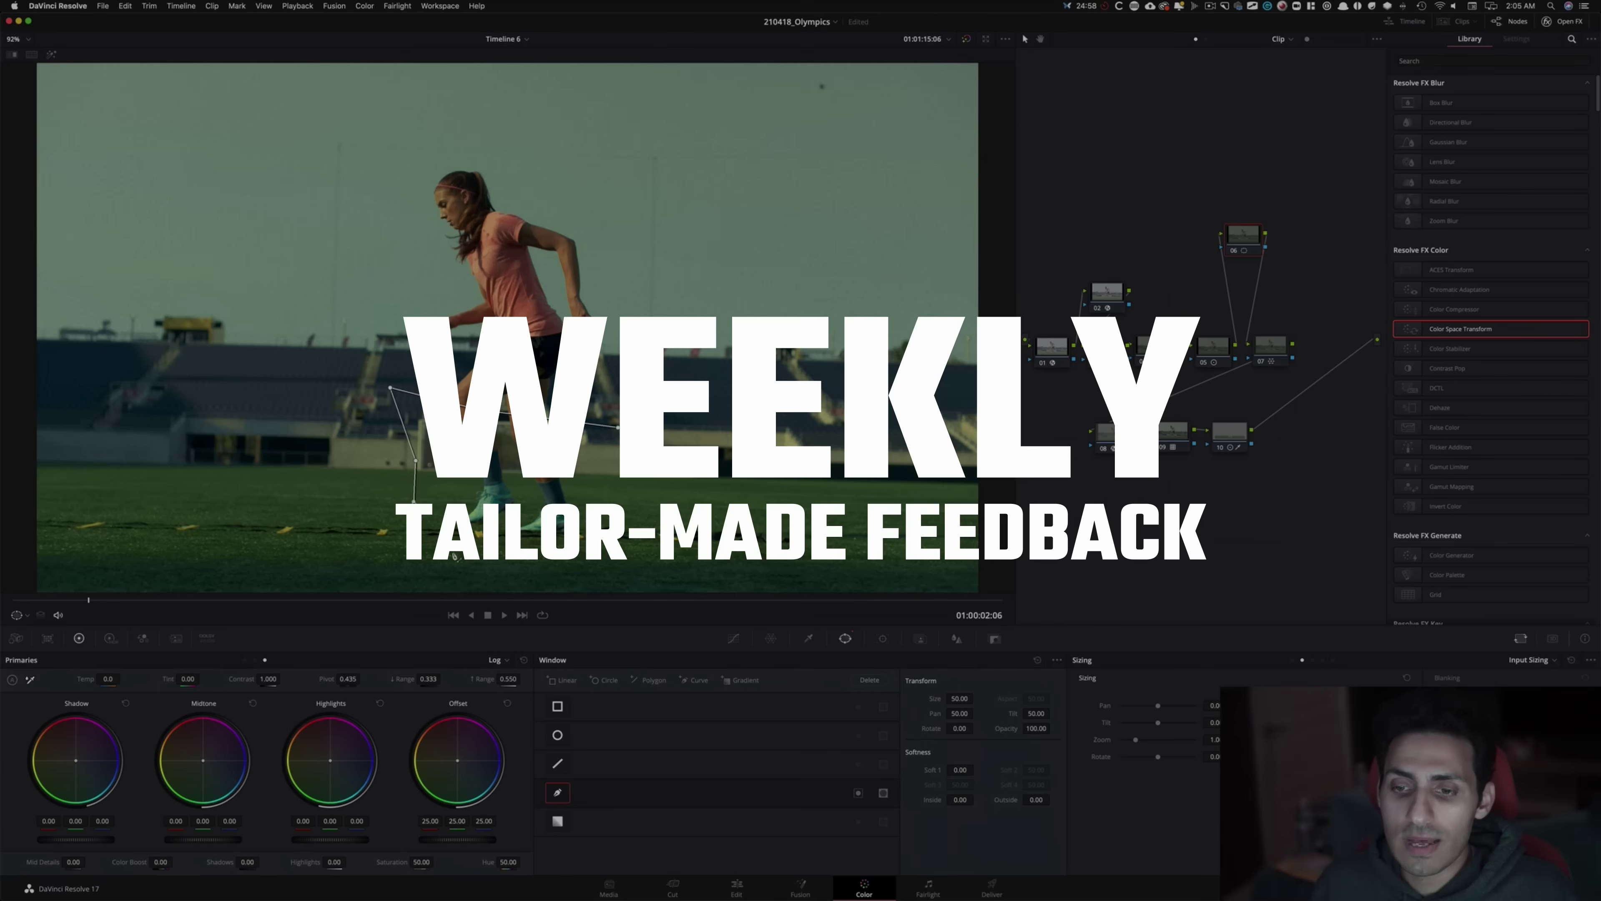
left_click(461, 553)
left_click(550, 564)
left_click(633, 556)
left_click(640, 517)
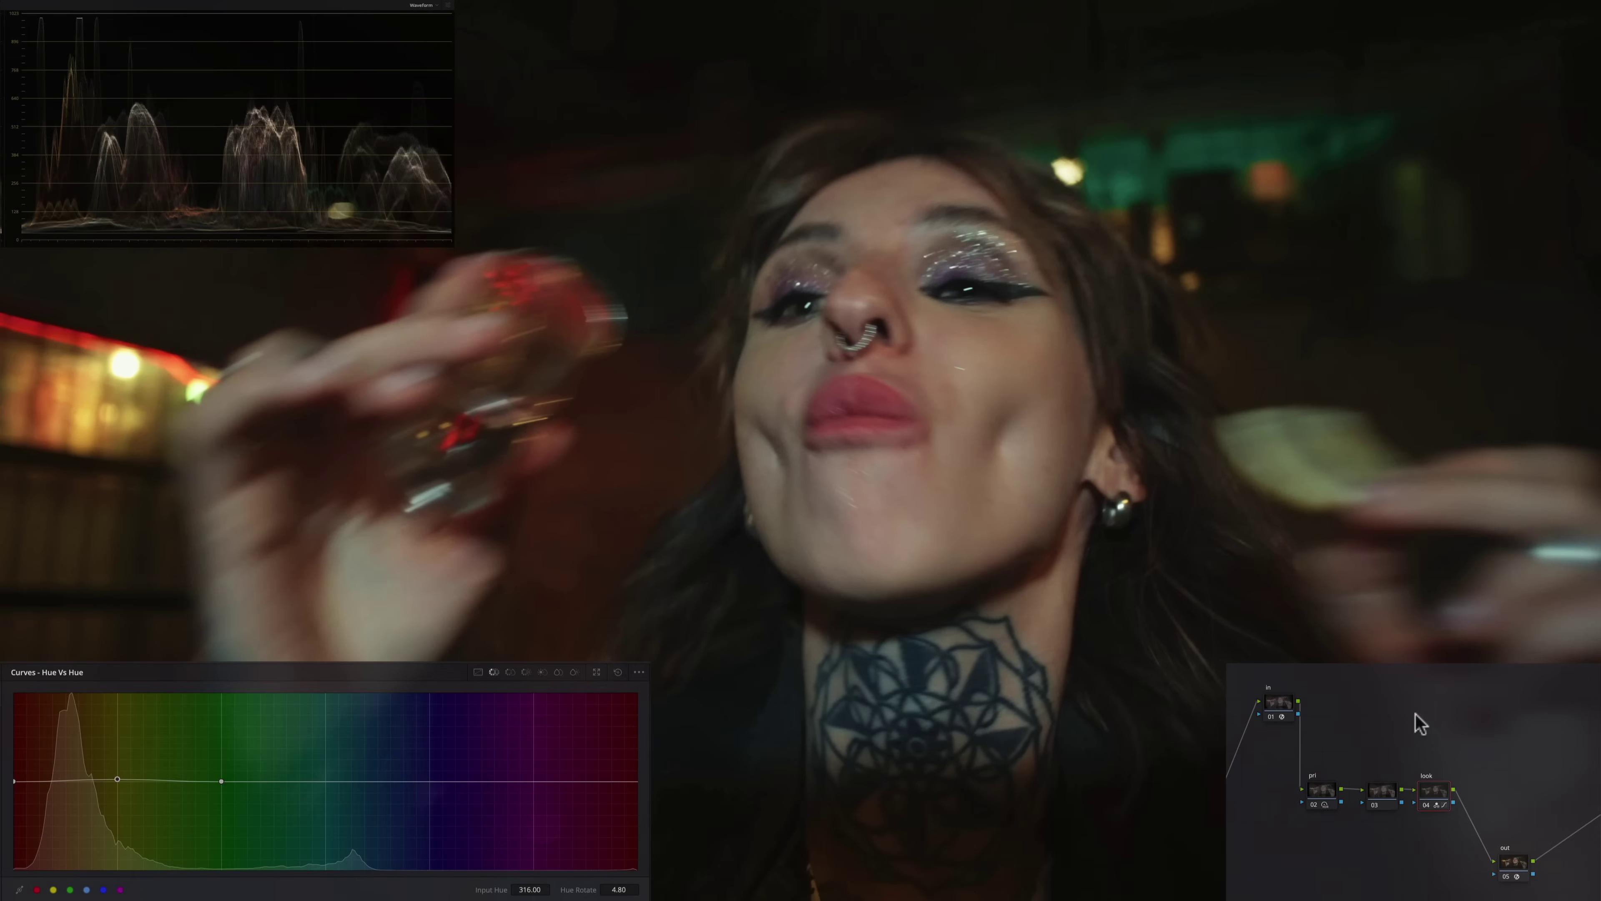
- Label node 03, between the primary and look nodes, as win
left_click(1430, 714)
left_click(1378, 802)
key("Tab")
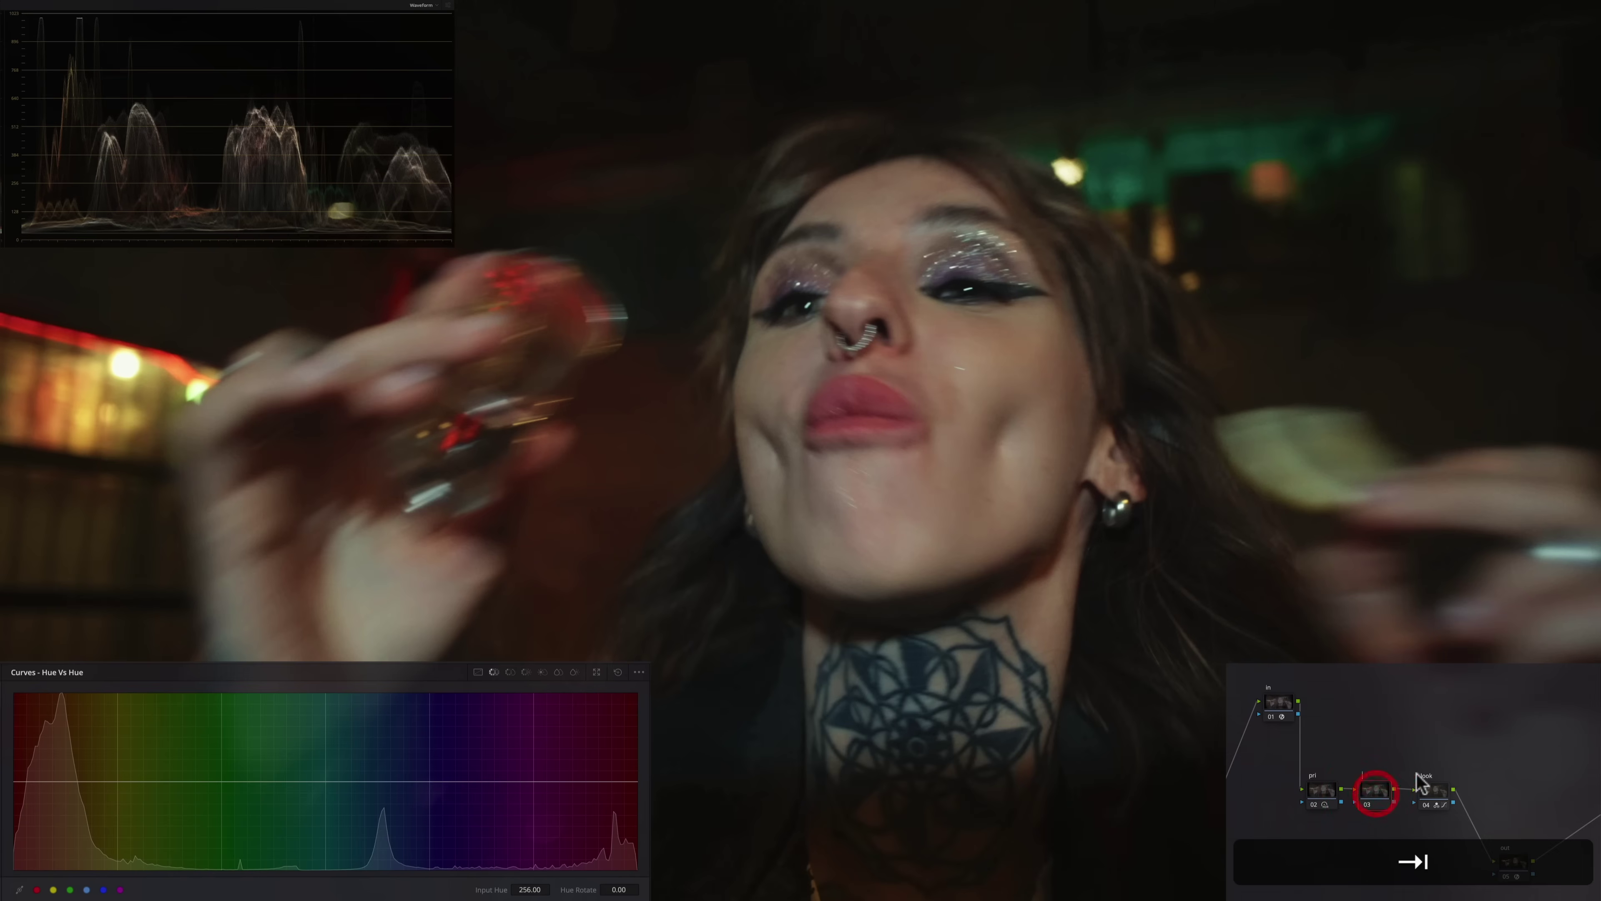
type("win")
key("Return")
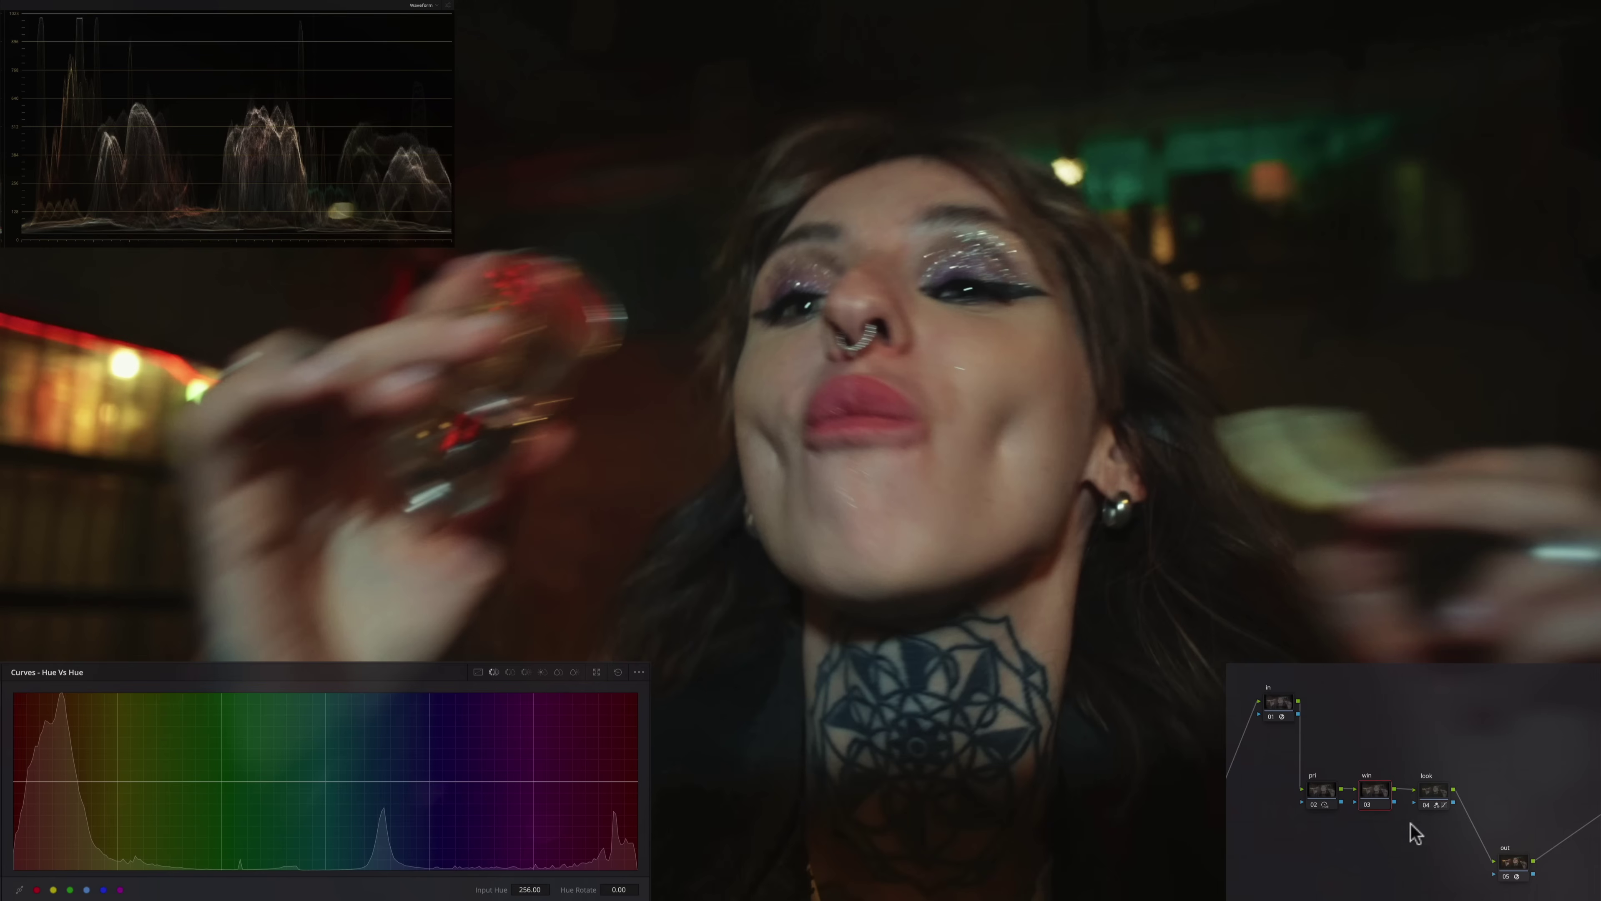
key("alt+l")
key("alt+l")
key("alt+l")
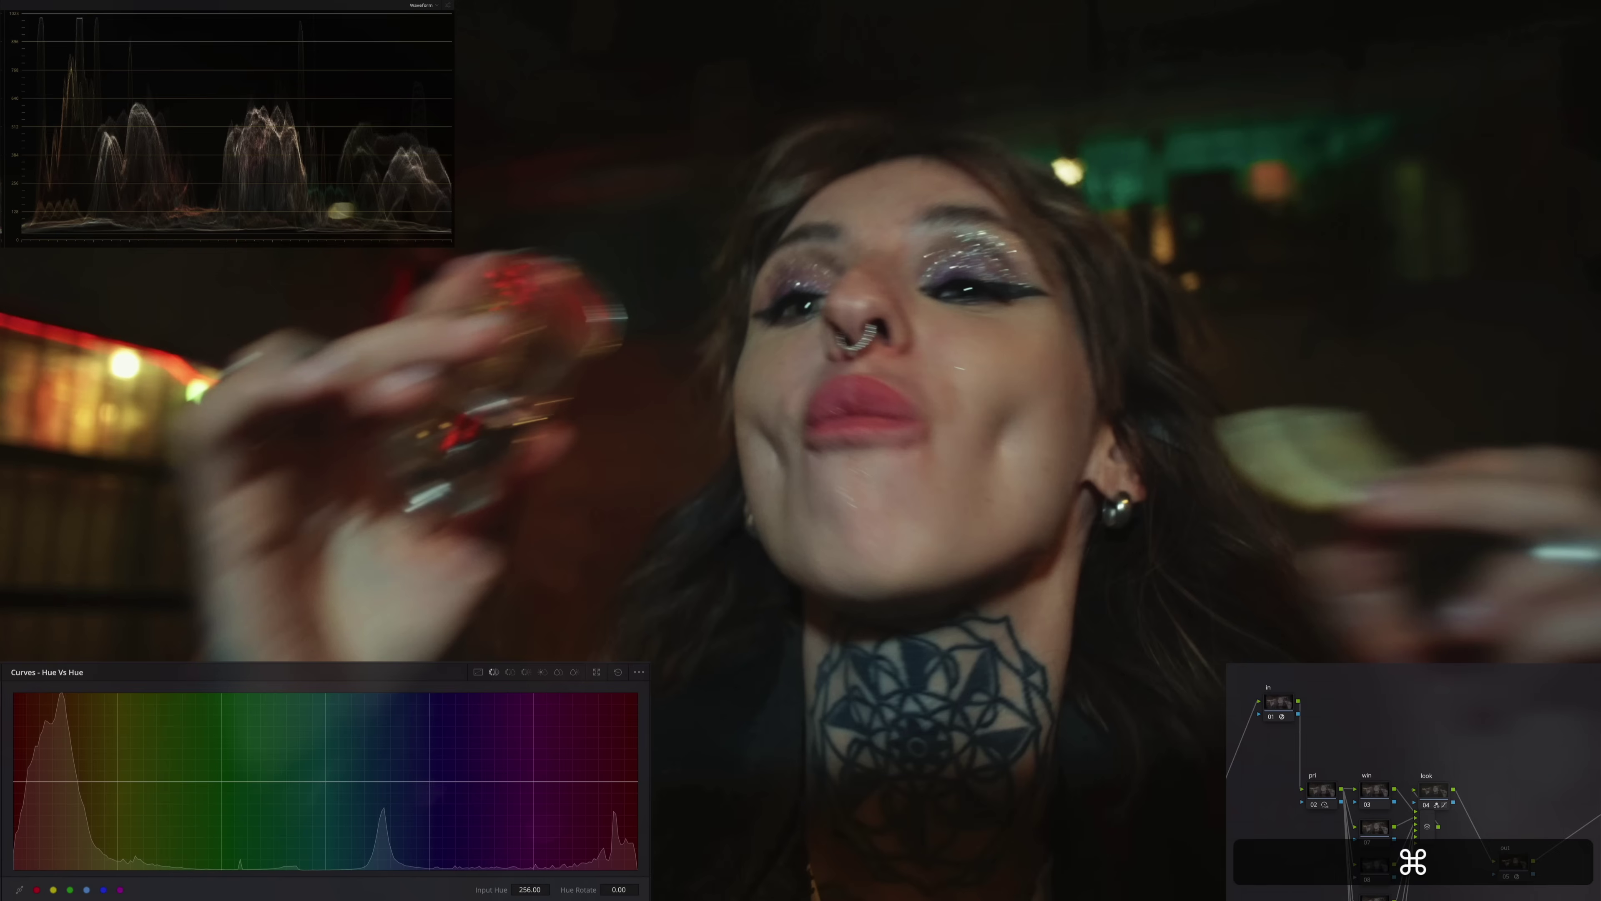
key("super+z")
key("super+z")
key("super+z")
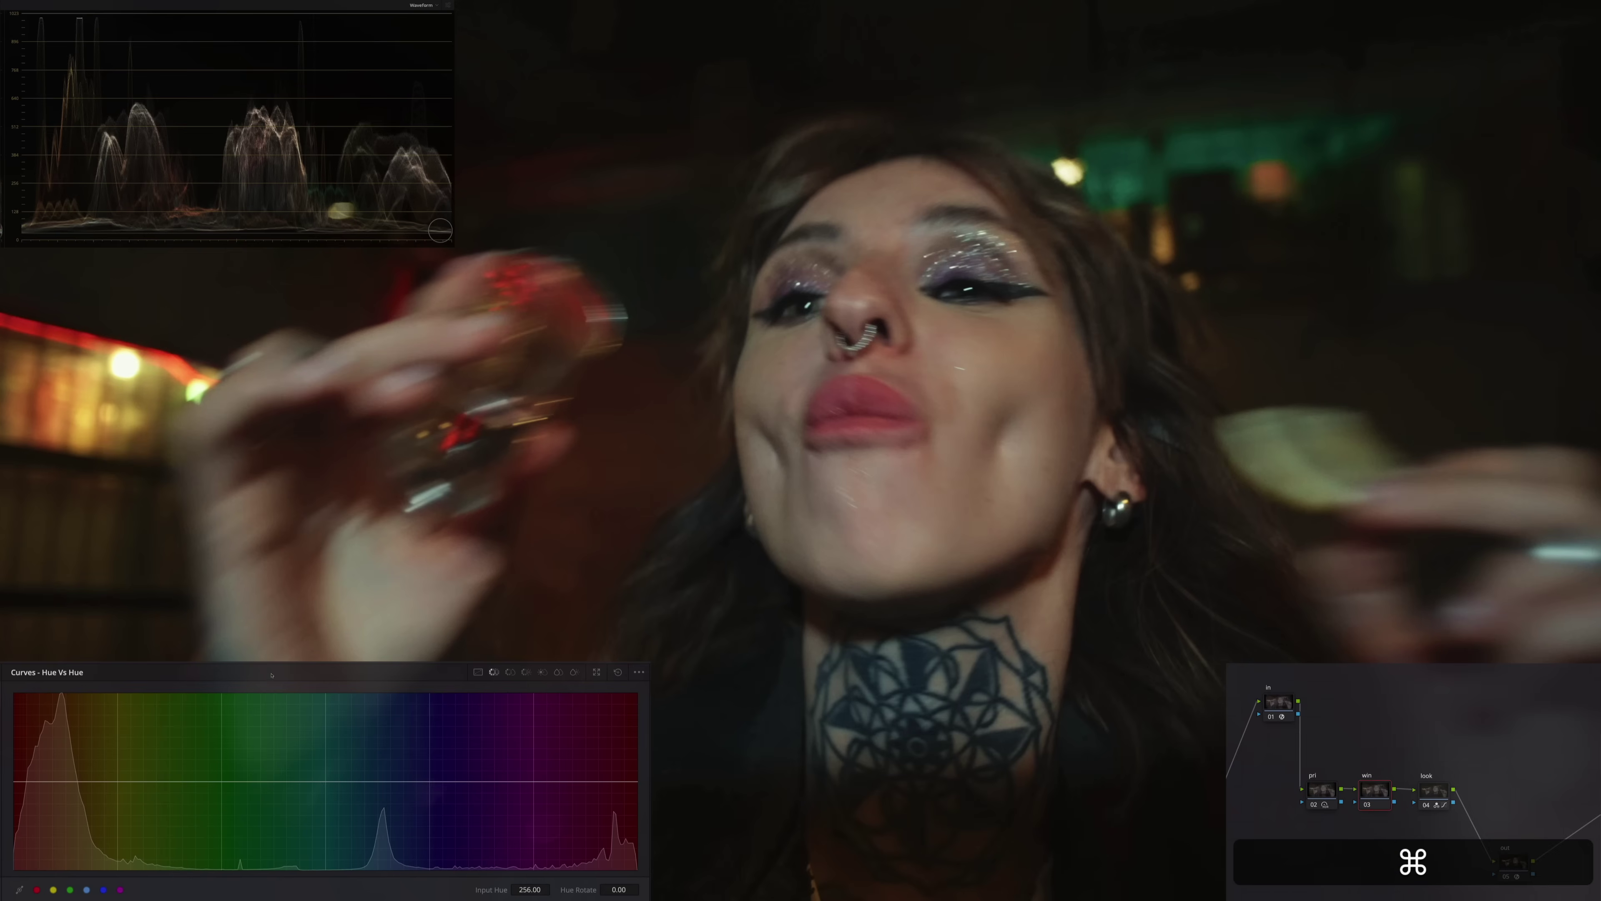
- Add a circular window to the win node and shape it into a tall, tilted oval around the woman with very soft edges
left_click(287, 658)
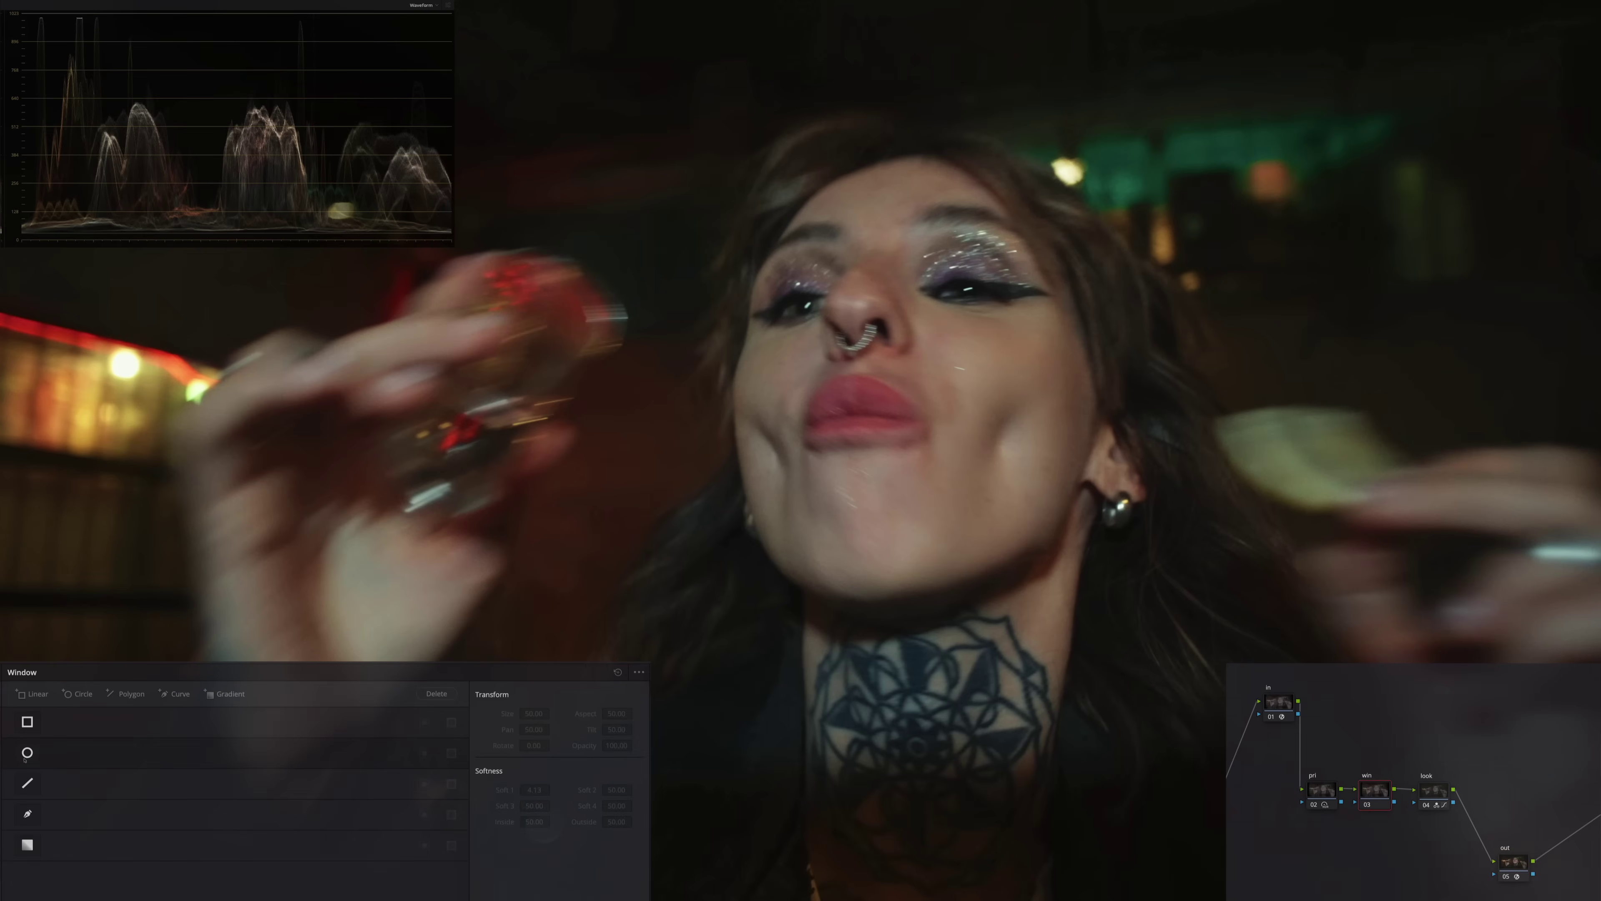
left_click(50, 753)
scroll(919, 221, "down", 5)
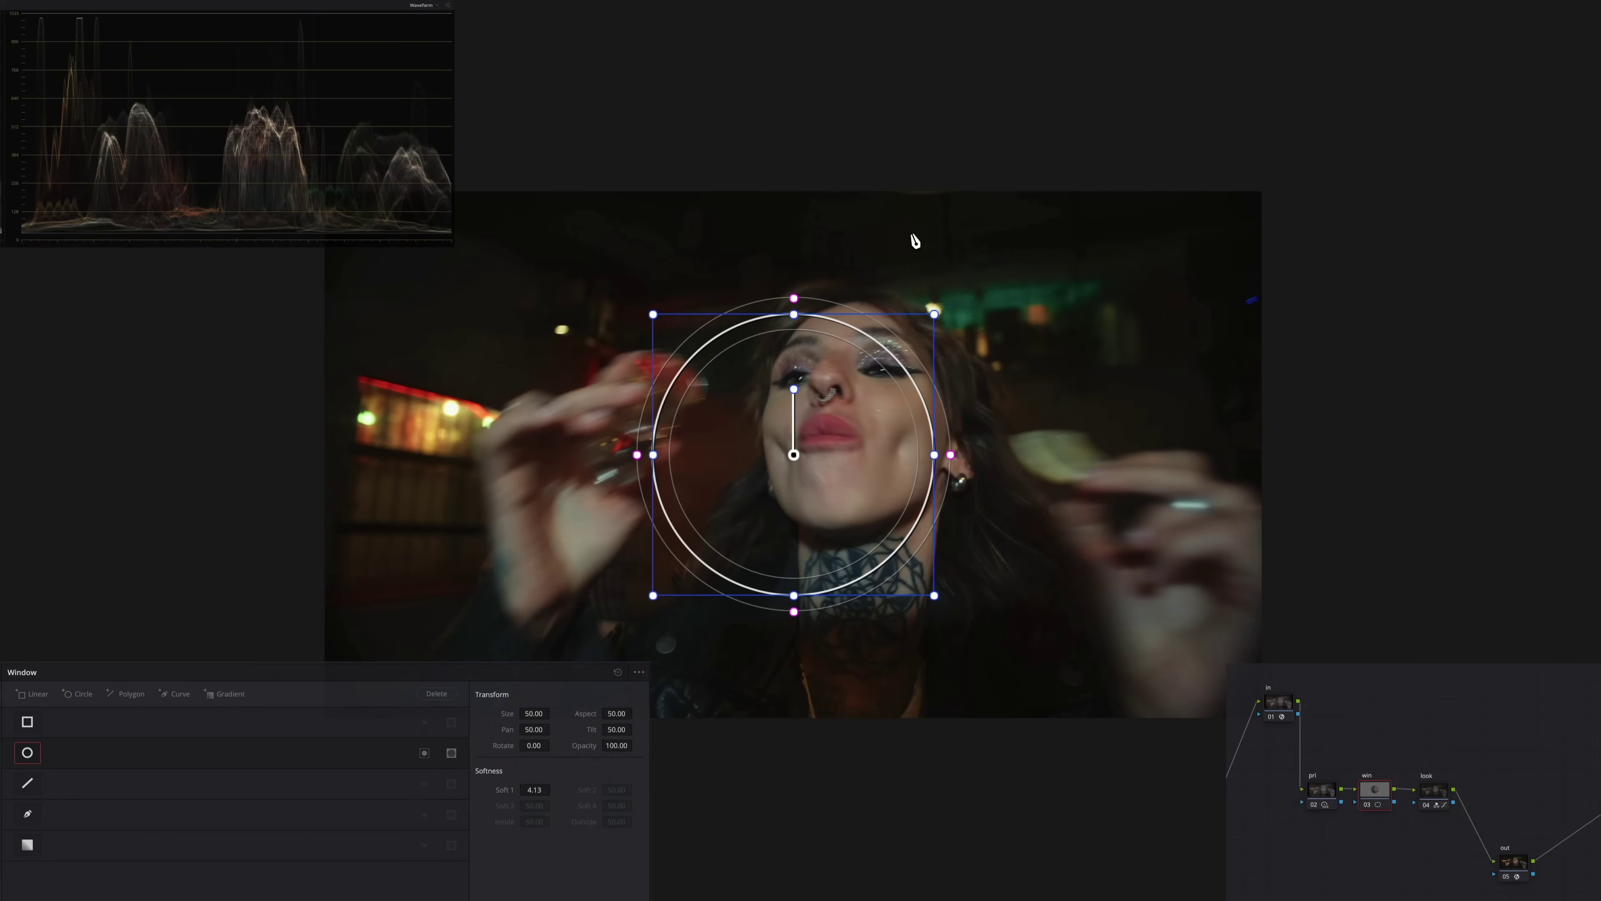
left_click_drag(813, 328, 813, 140)
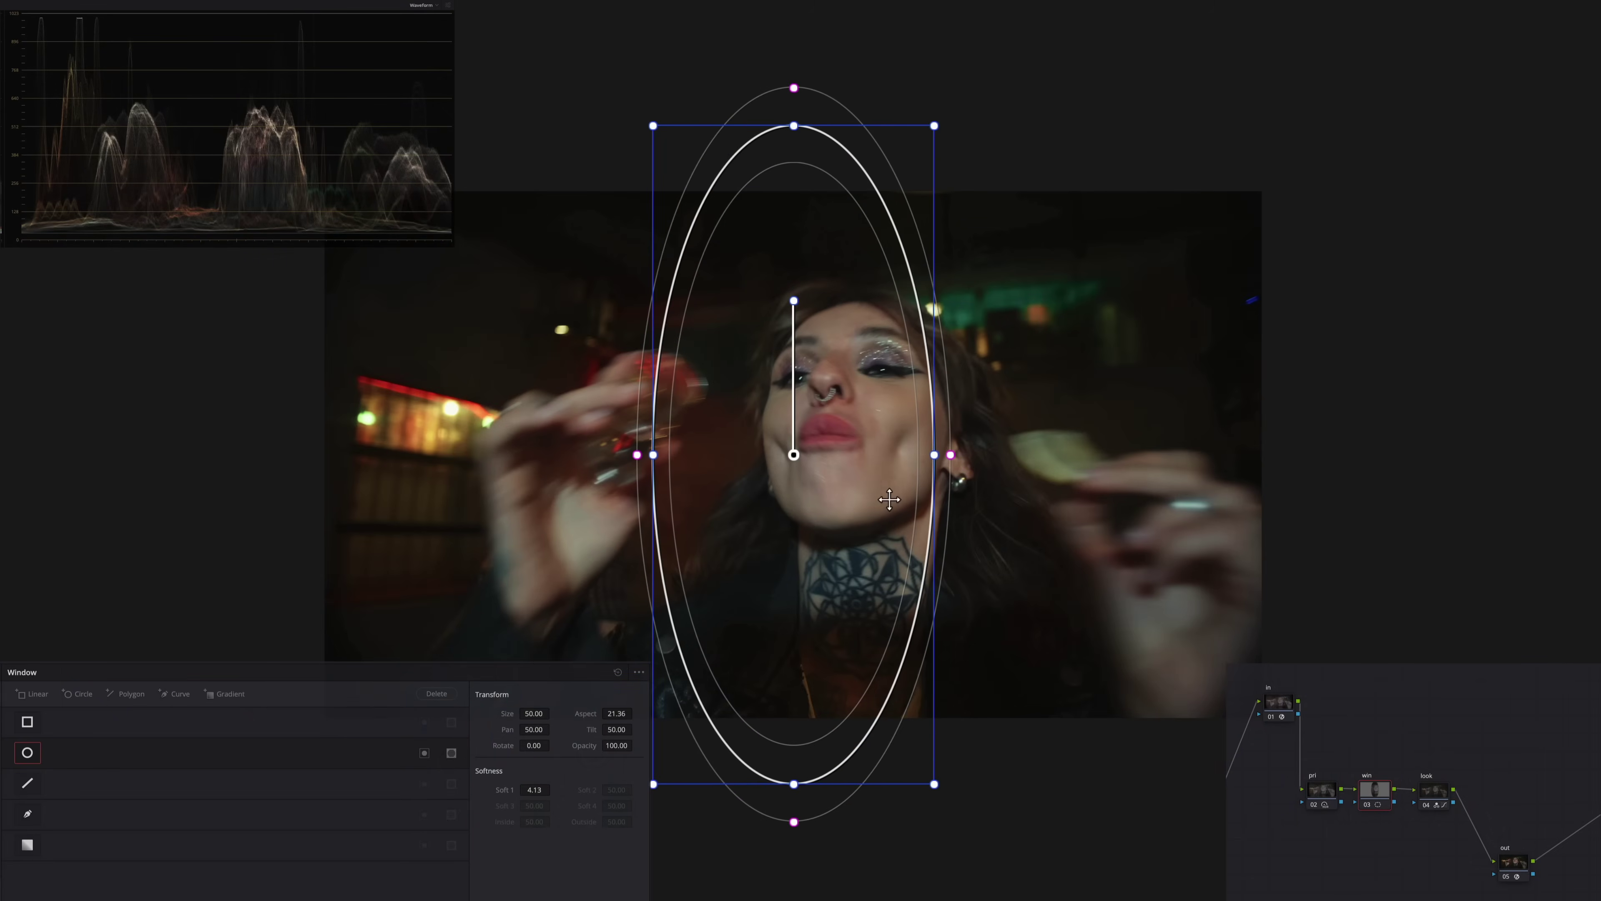
left_click_drag(950, 456, 1003, 459)
left_click_drag(794, 302, 835, 308)
left_click_drag(876, 450, 906, 421)
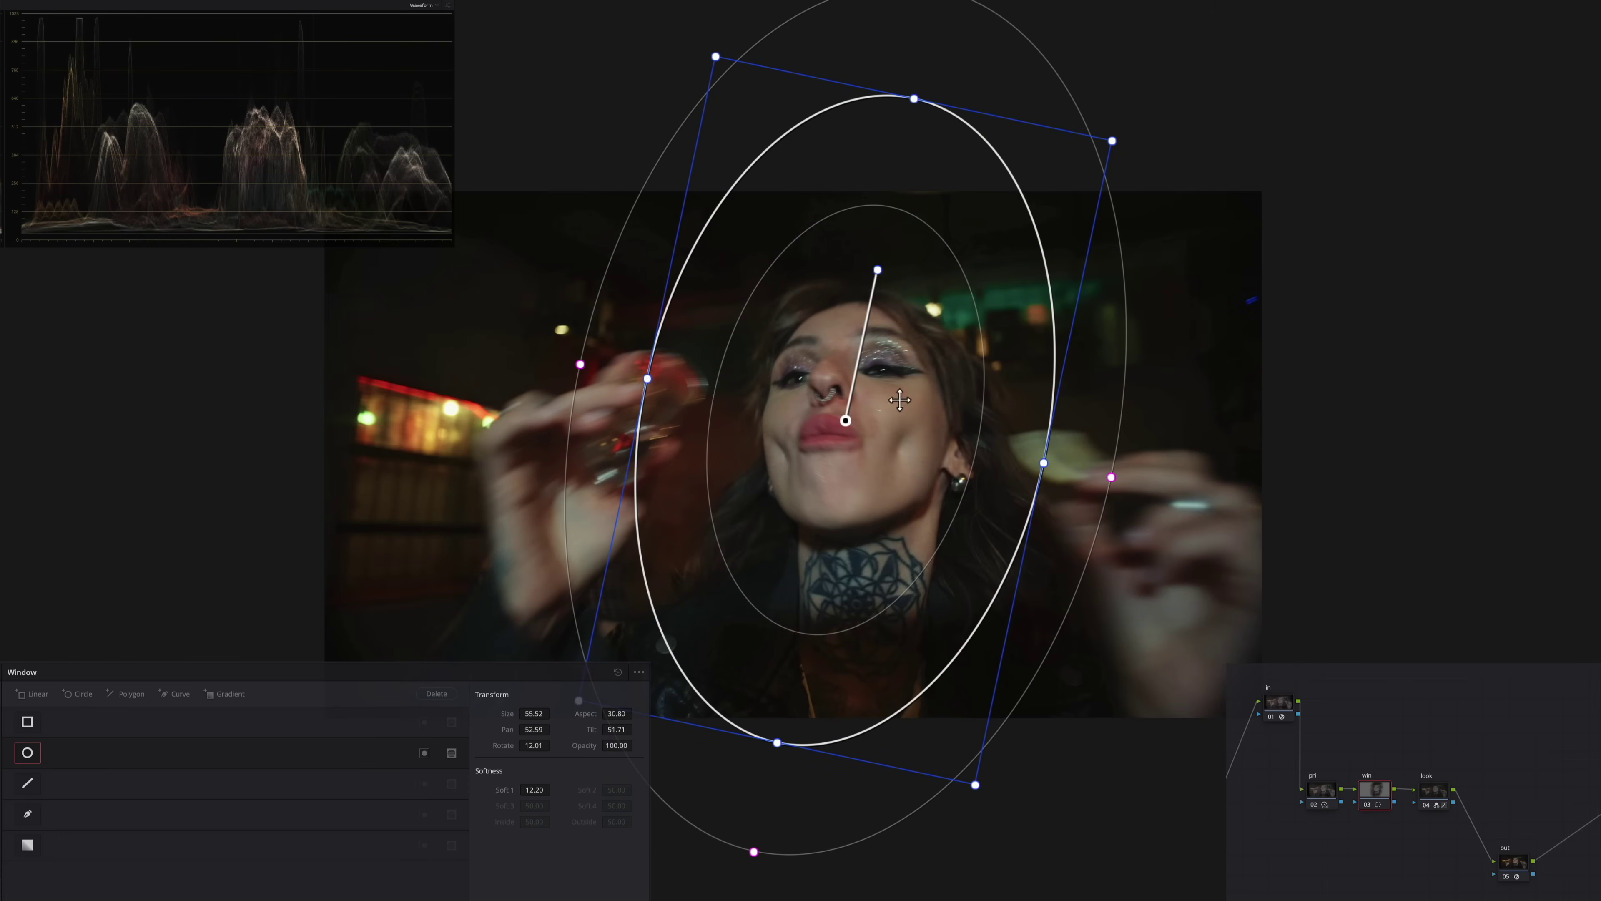
left_click_drag(1133, 158, 1142, 189)
left_click_drag(1113, 477, 1193, 494)
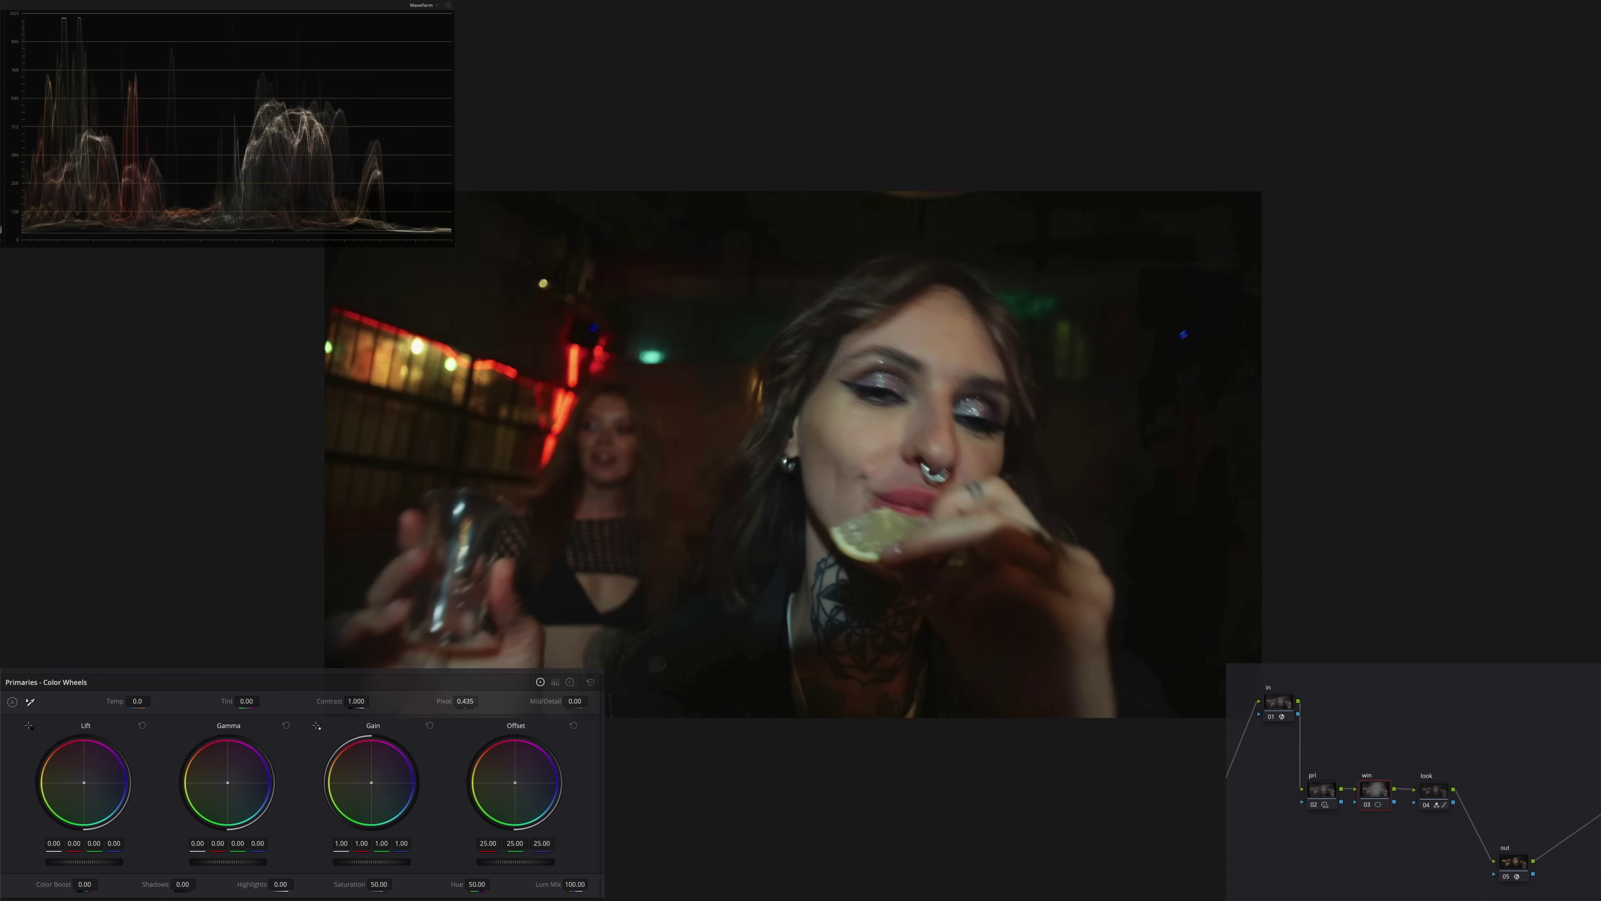
- Raise the master Lift inside the window to 0.04 and compare the image with the adjustment on and off
mouse_move(84, 862)
left_mouse_down()
mouse_move(112, 861)
mouse_move(96, 861)
left_mouse_up()
key("ctrl+d")
key("ctrl+d")
key("ctrl+d")
key("ctrl+d")
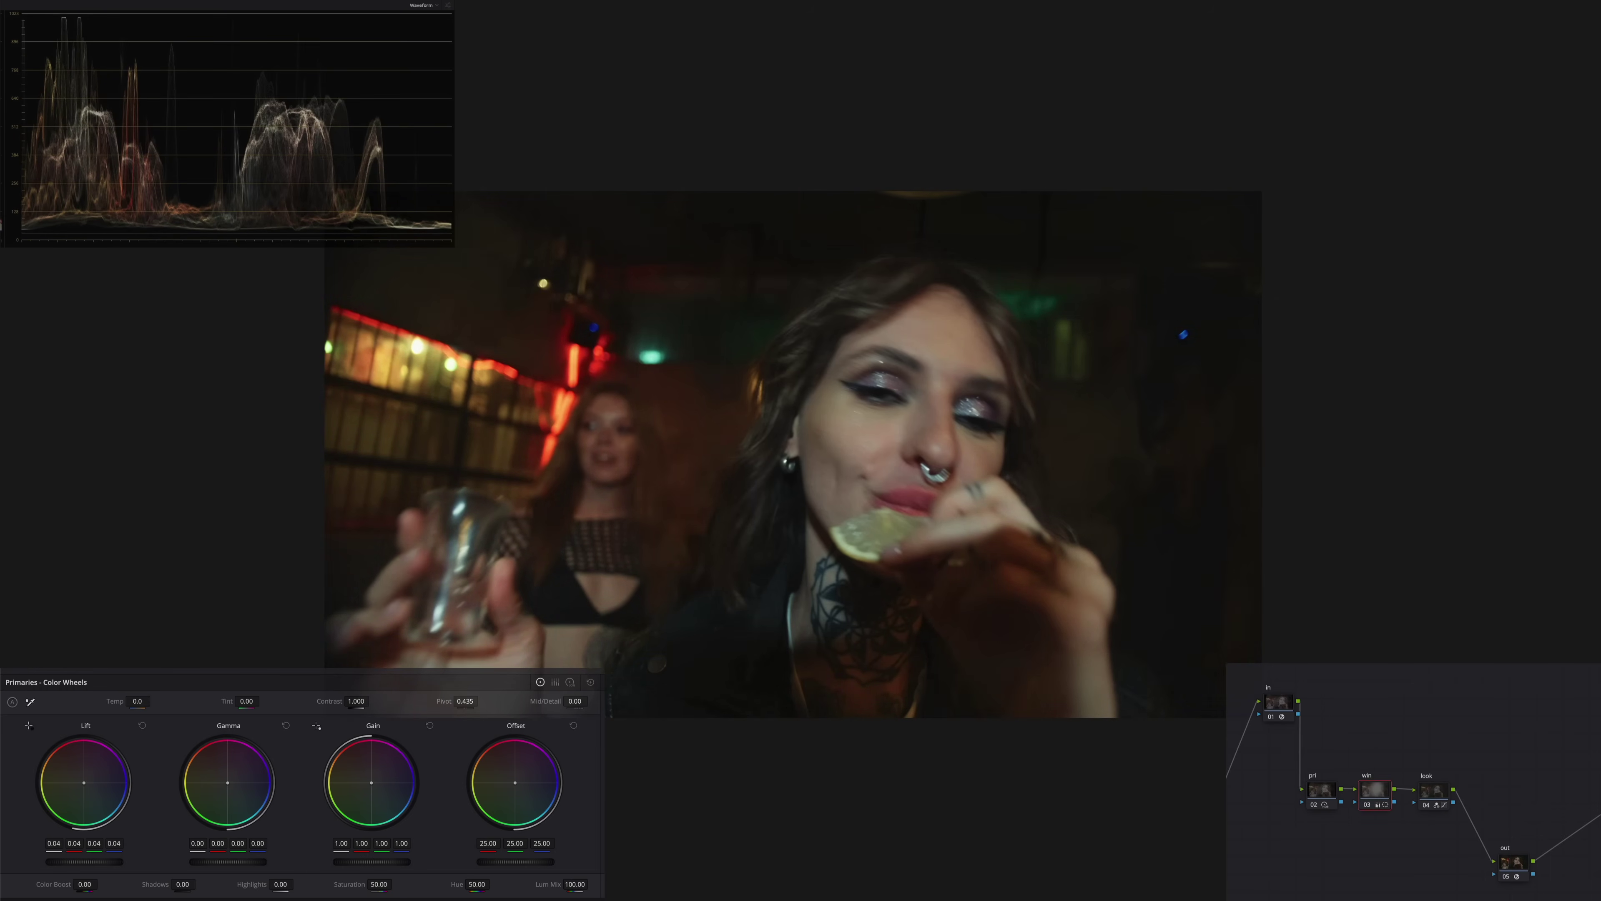
key("super+d")
key("super+d")
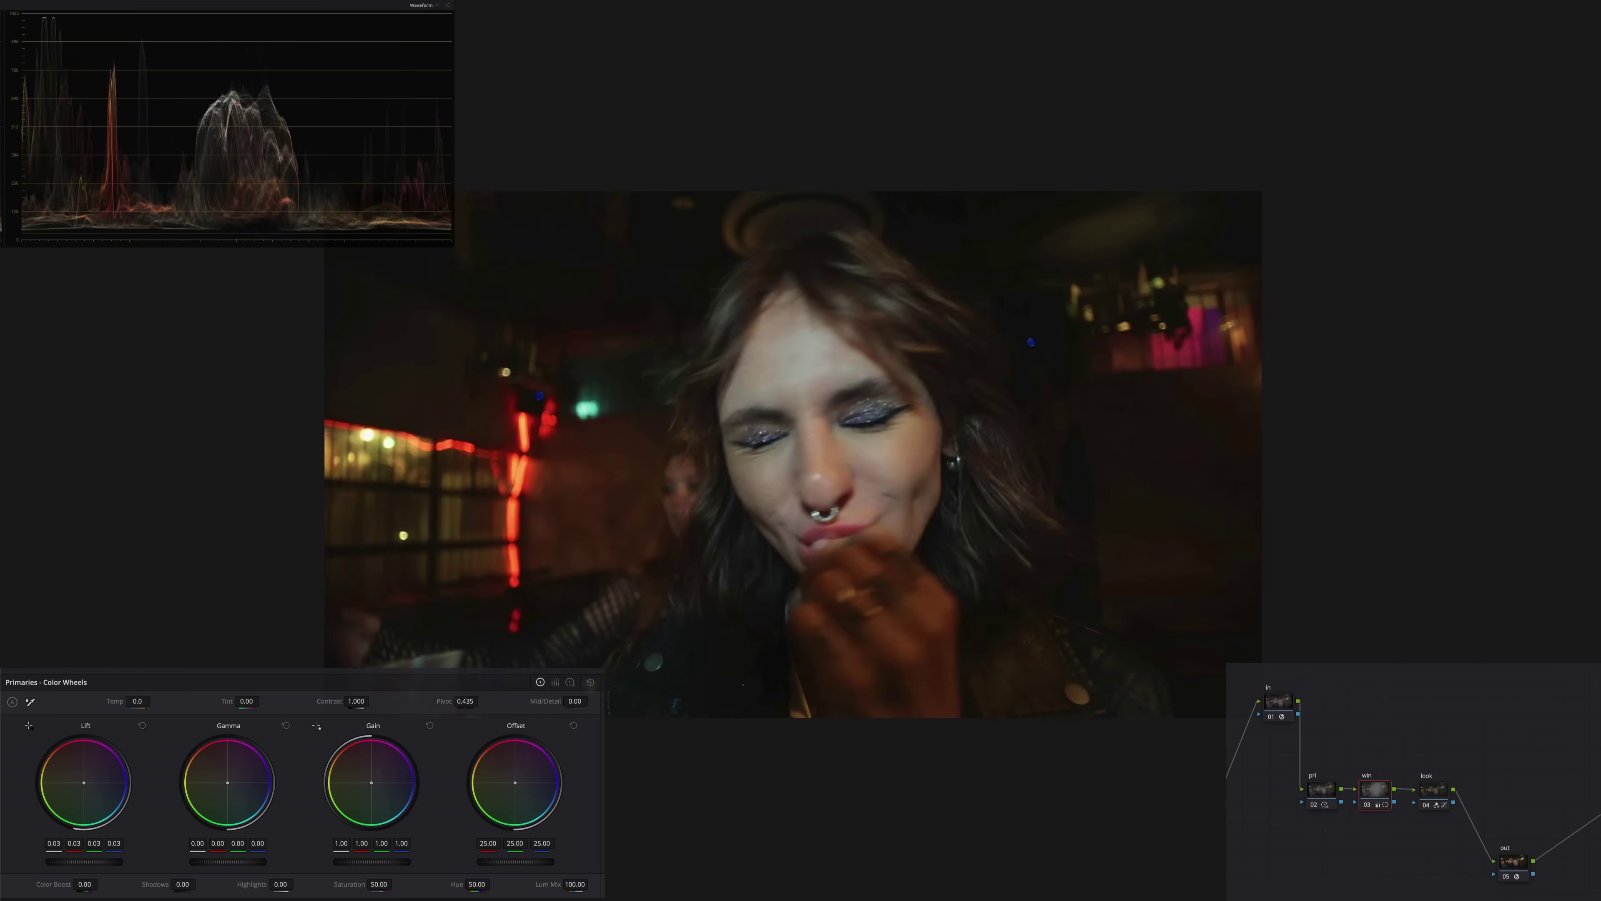
- Compare the woman's face and surroundings with the win node switched on and off
key("ctrl+d")
key("ctrl+d")
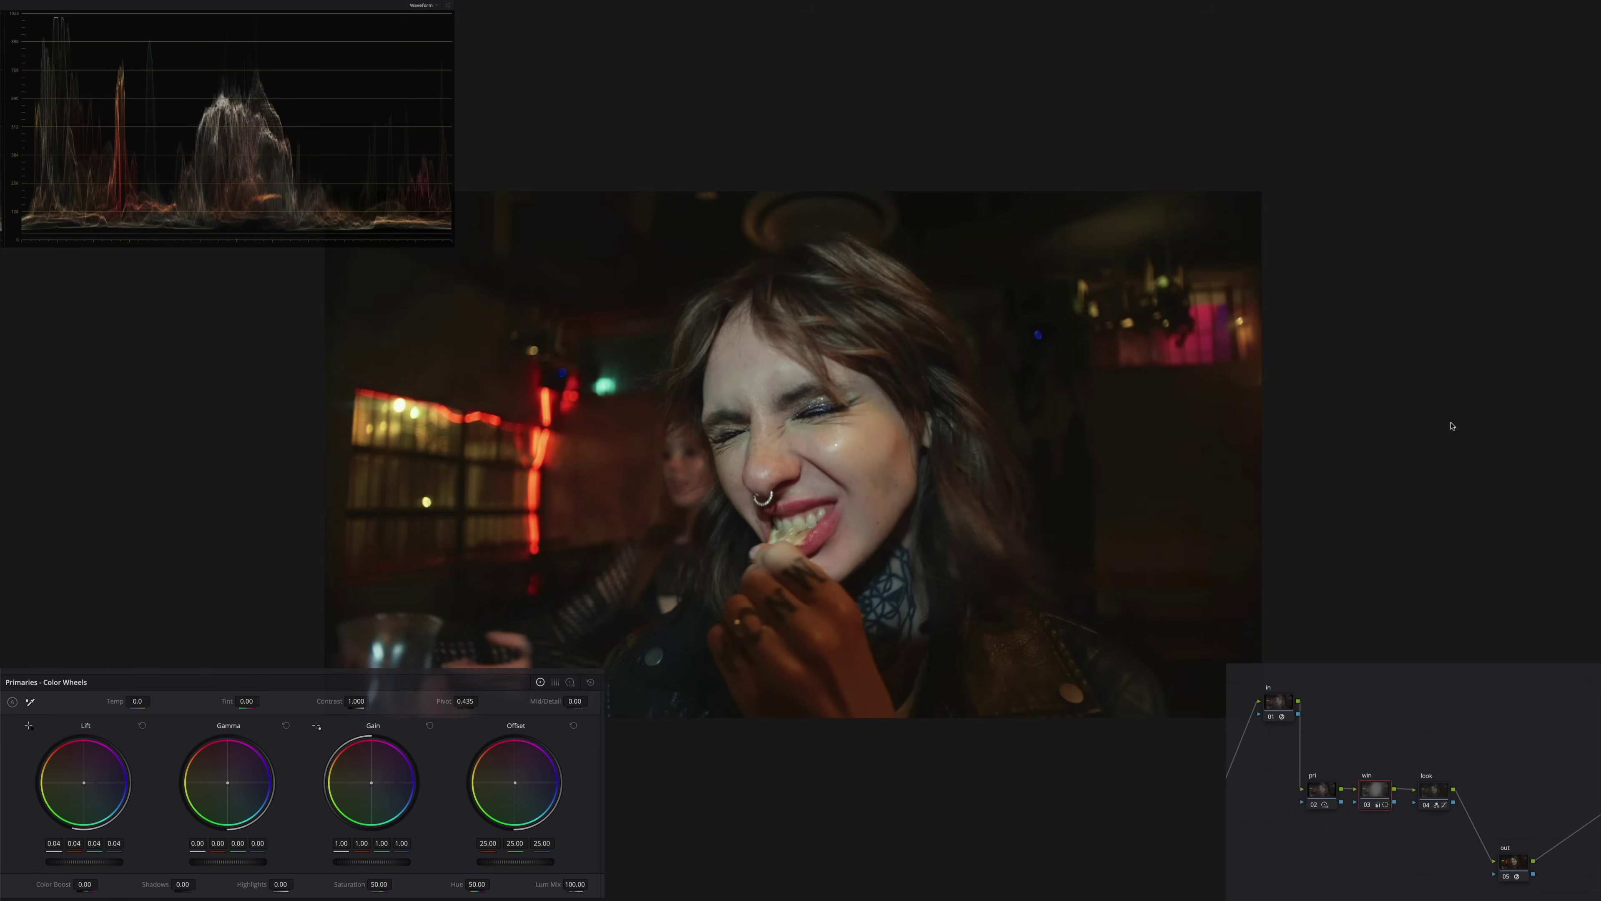
key("ctrl+d")
key("ctrl+d")
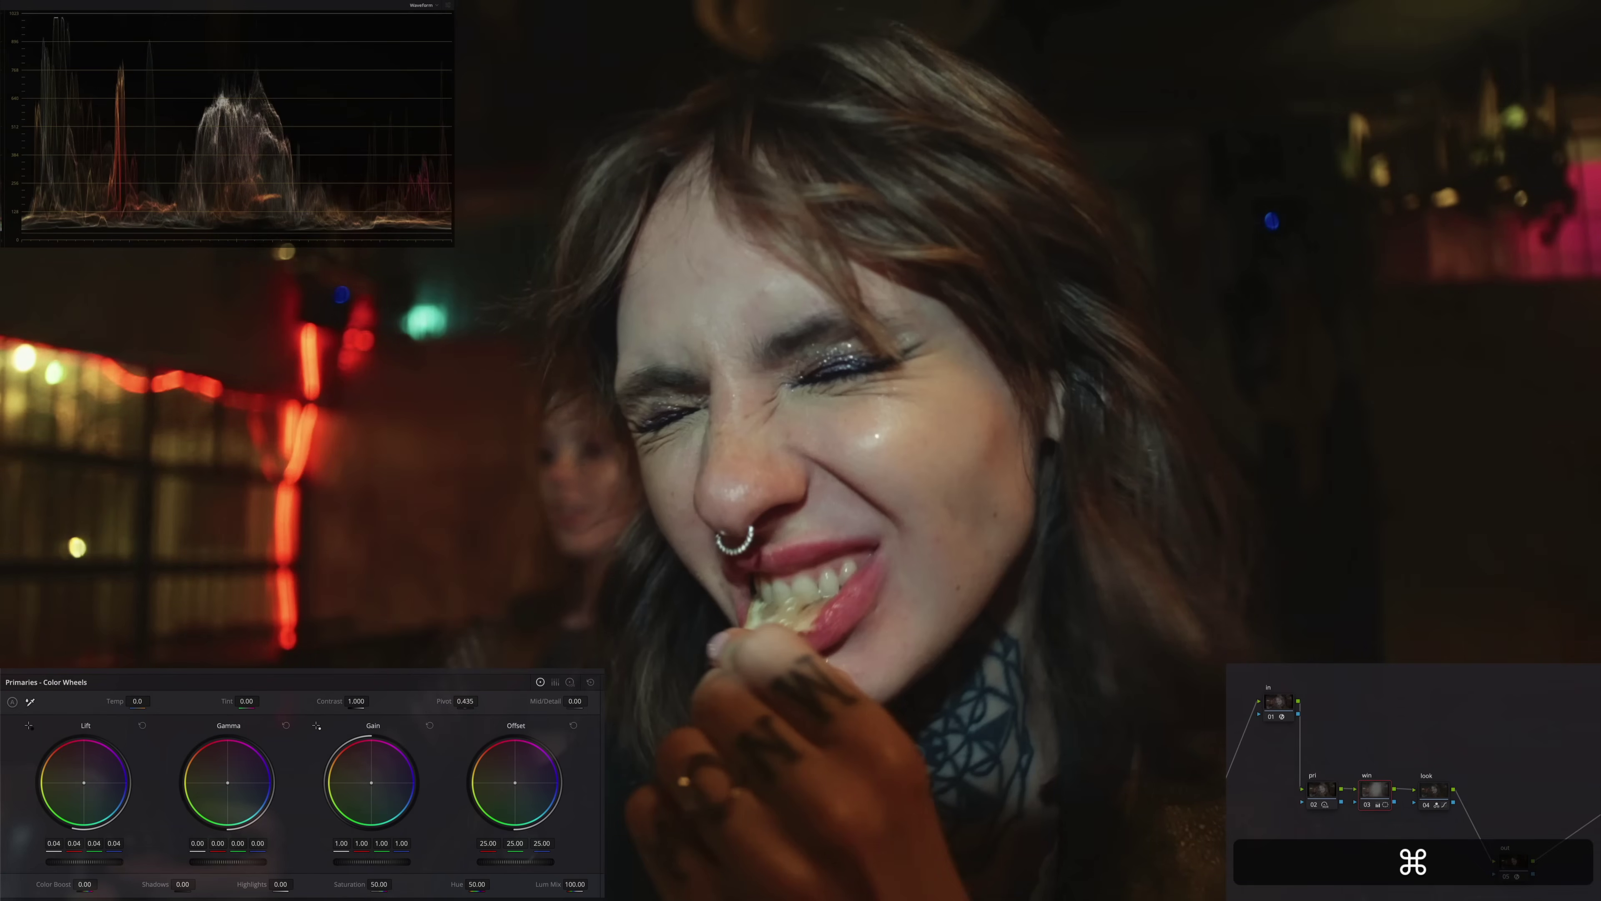
key("ctrl+d")
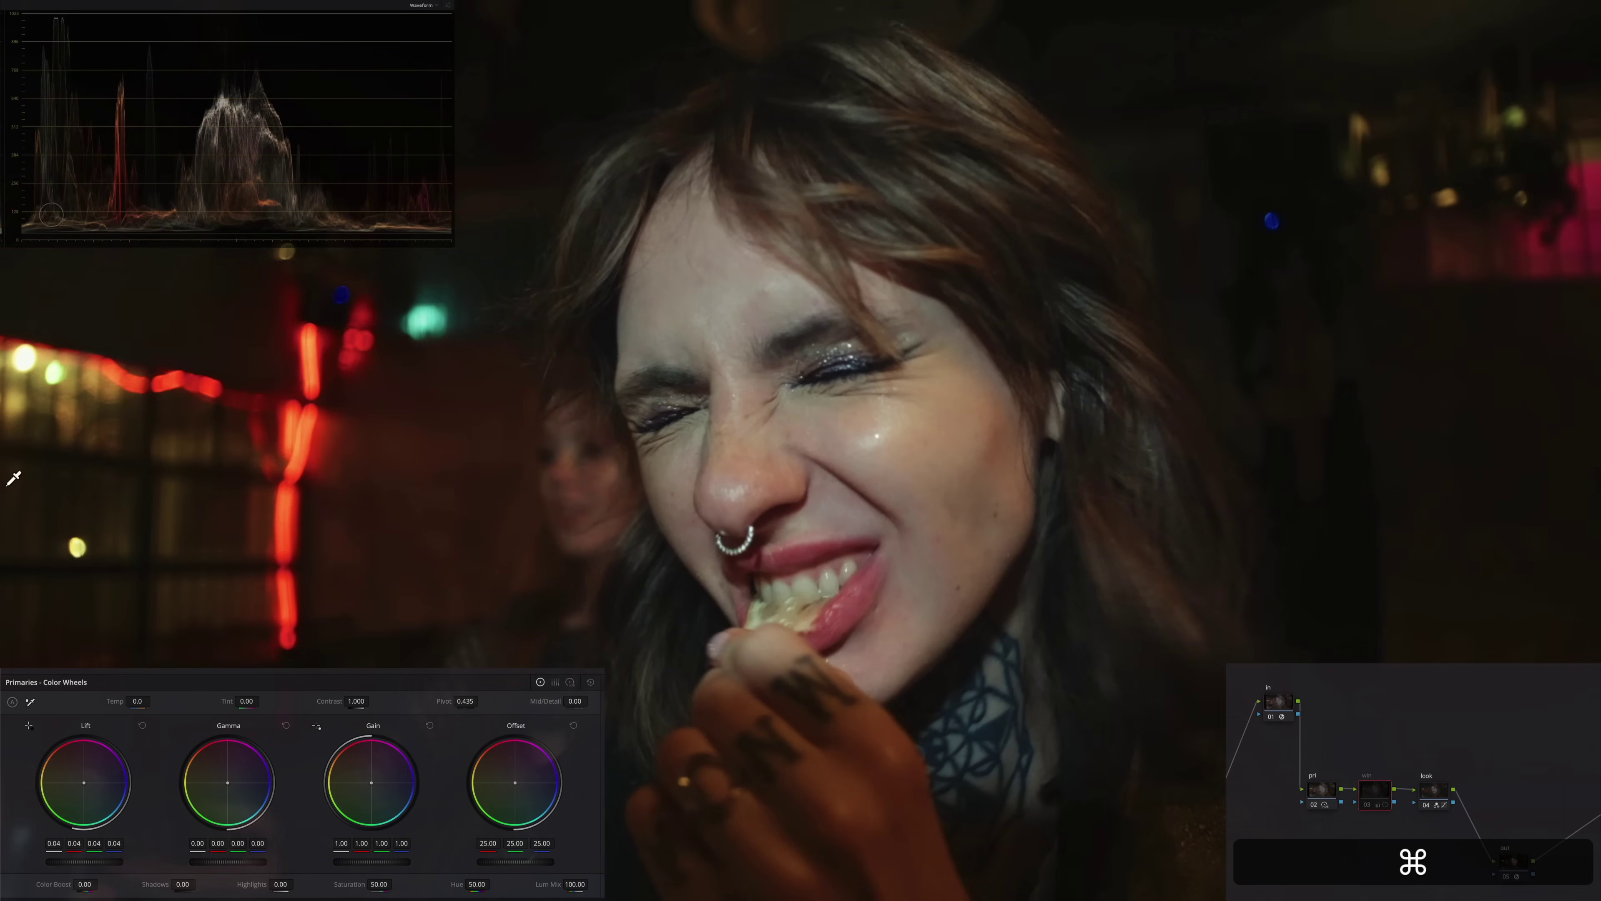
key("ctrl+d")
key("ctrl+d")
key("ctrl+d")
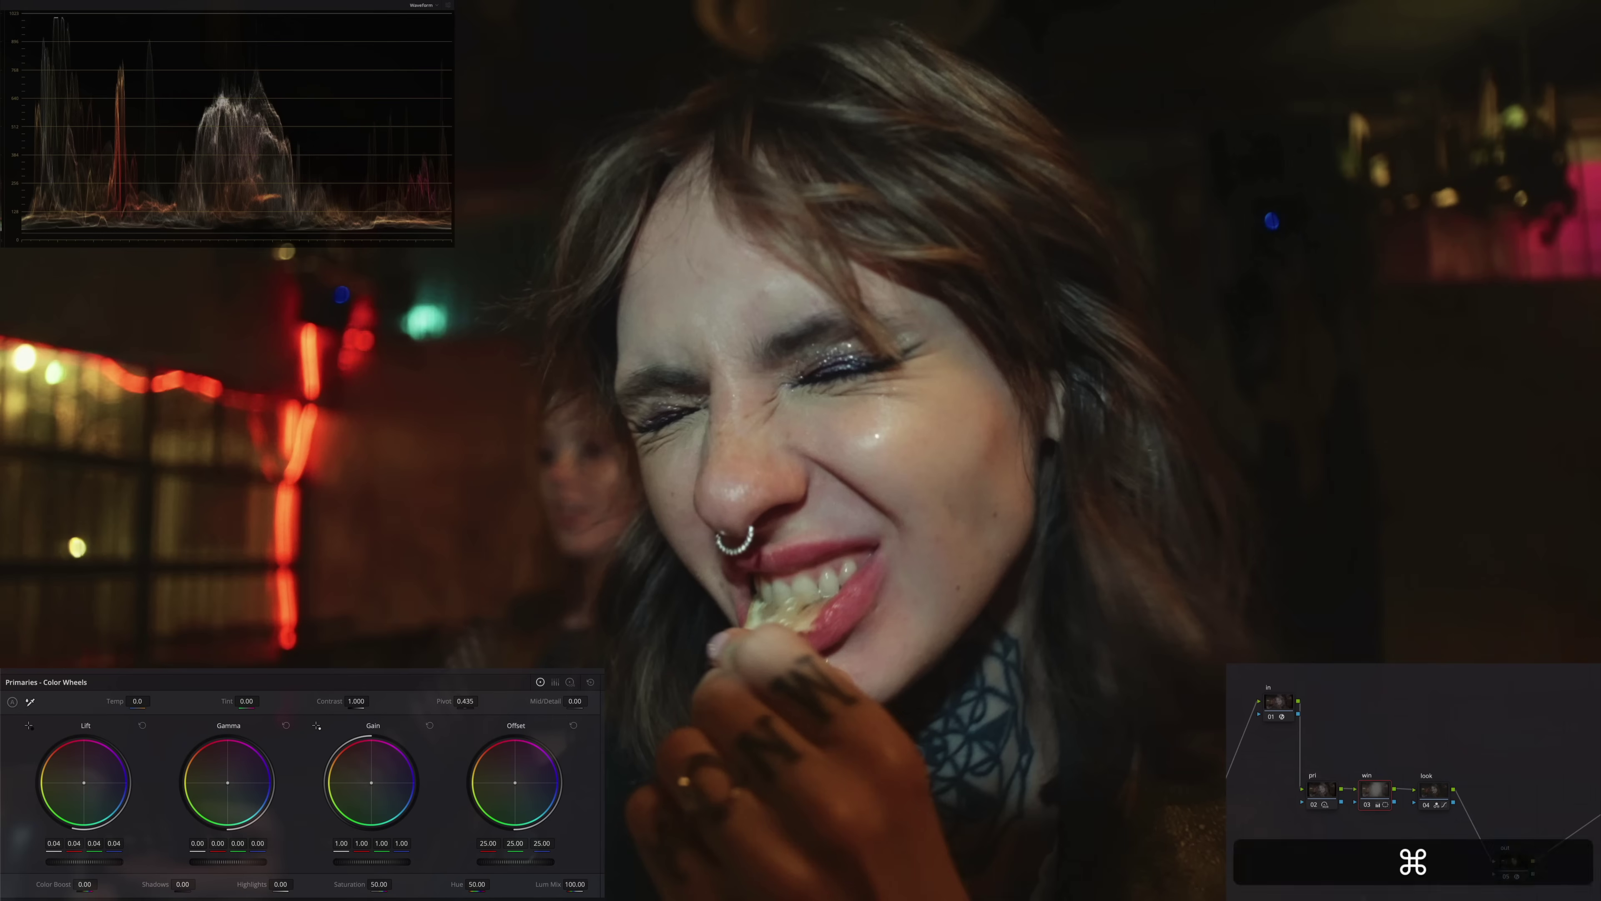
- Load the shot's previous grade version in the full-screen viewer and compare it with all grades bypassed
key("super+f")
key("super+b")
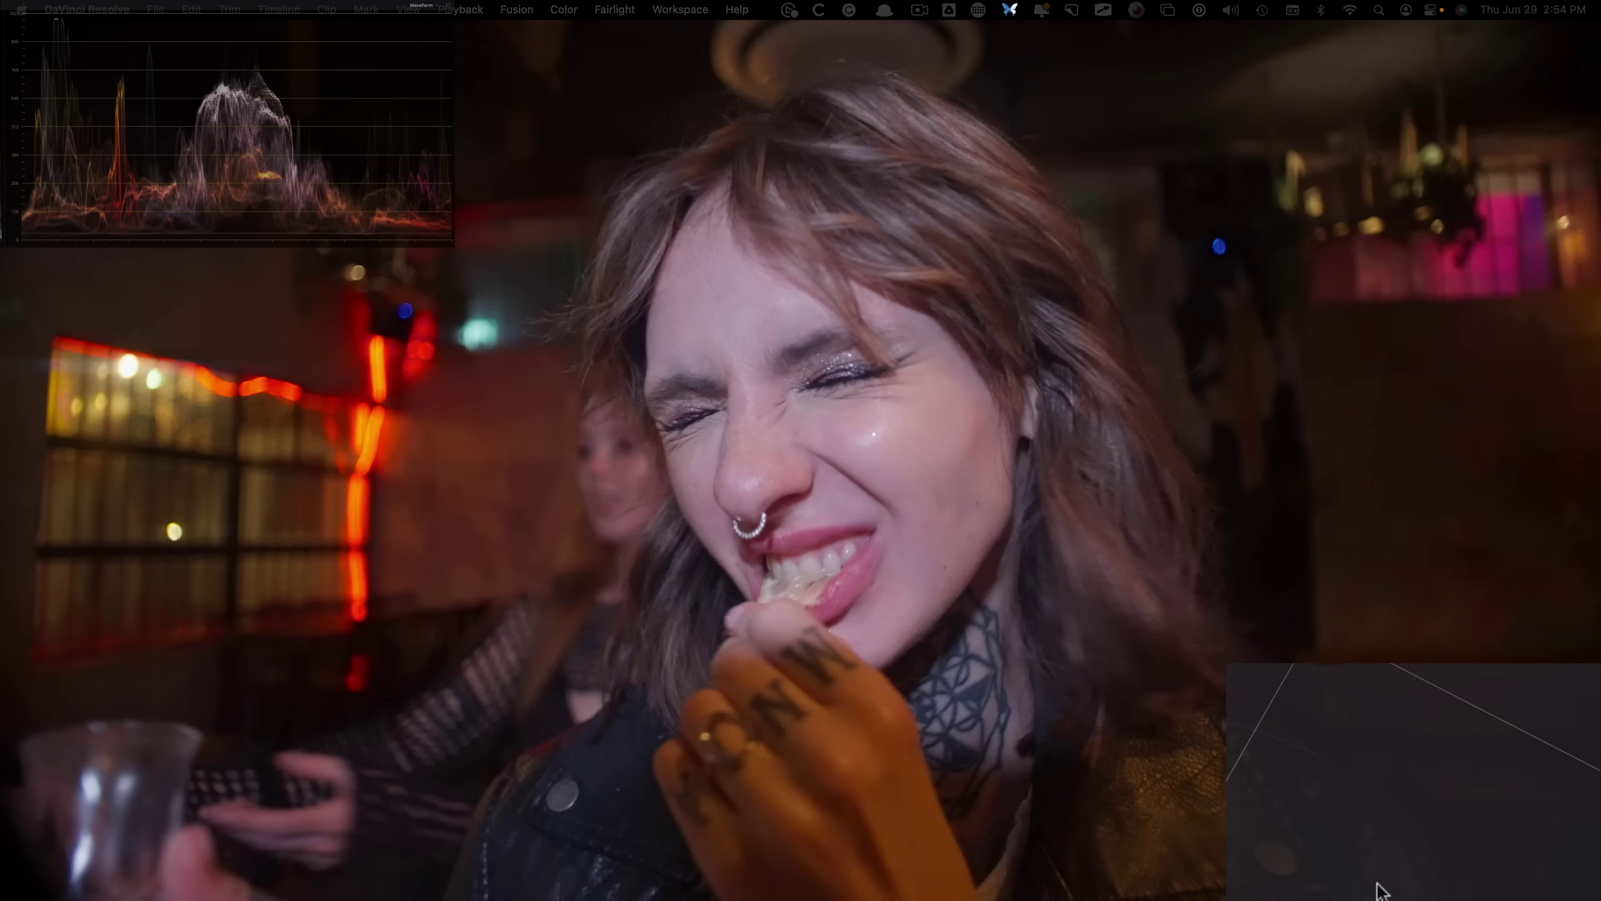
key("shift+d")
key("shift+d")
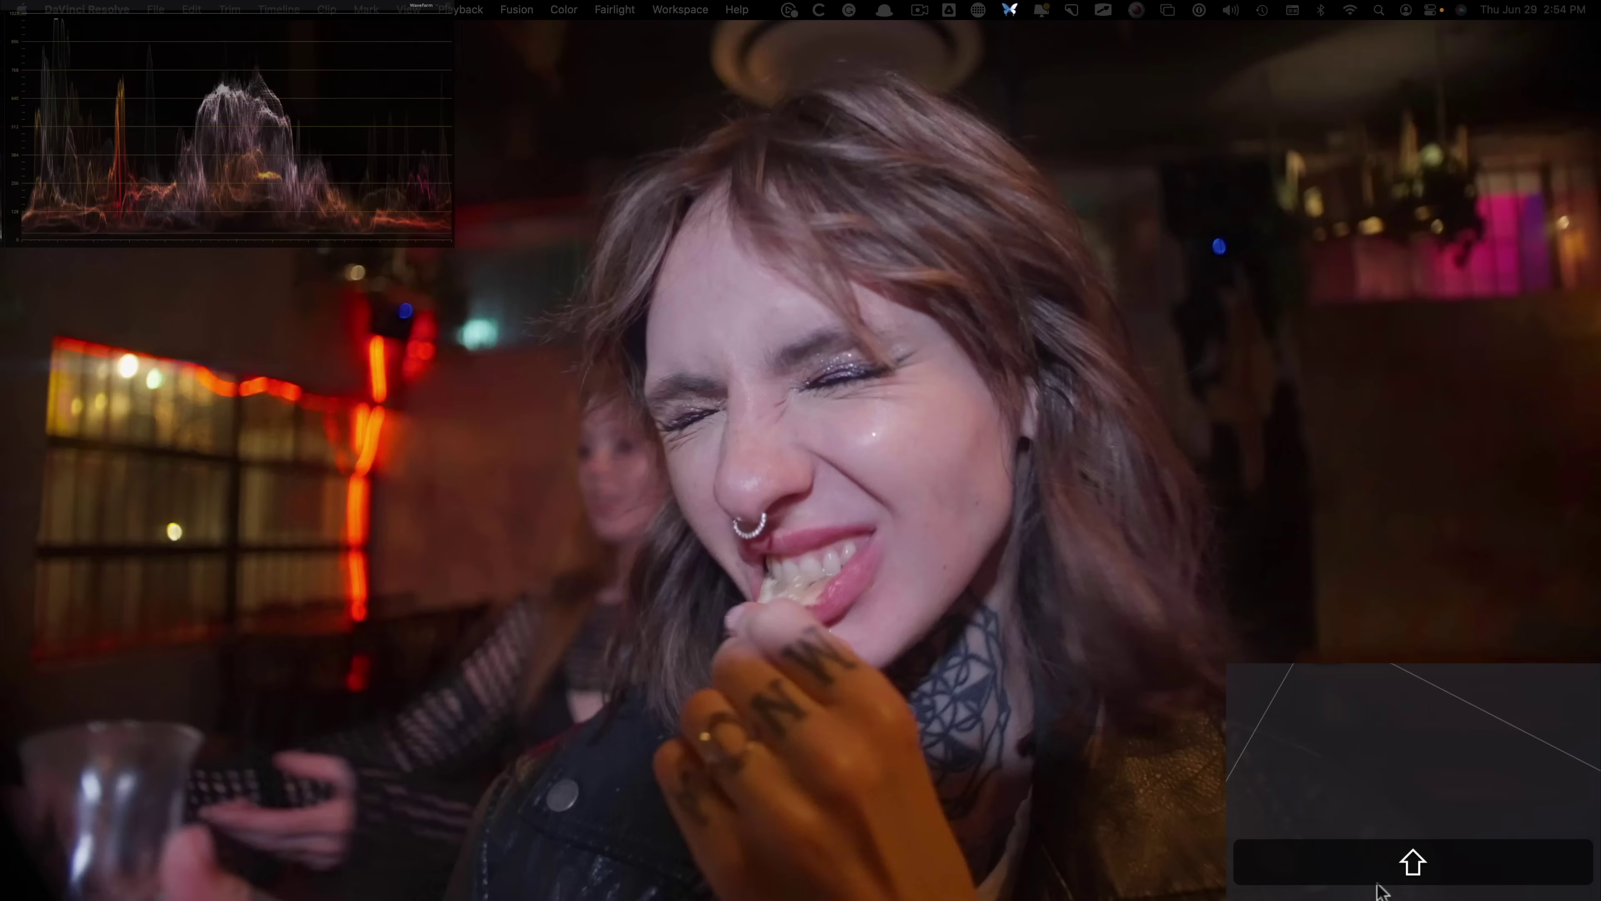
- Select the pri, win and look nodes together and toggle them to judge their combined effect on the image
scroll(1379, 890, "down", 3)
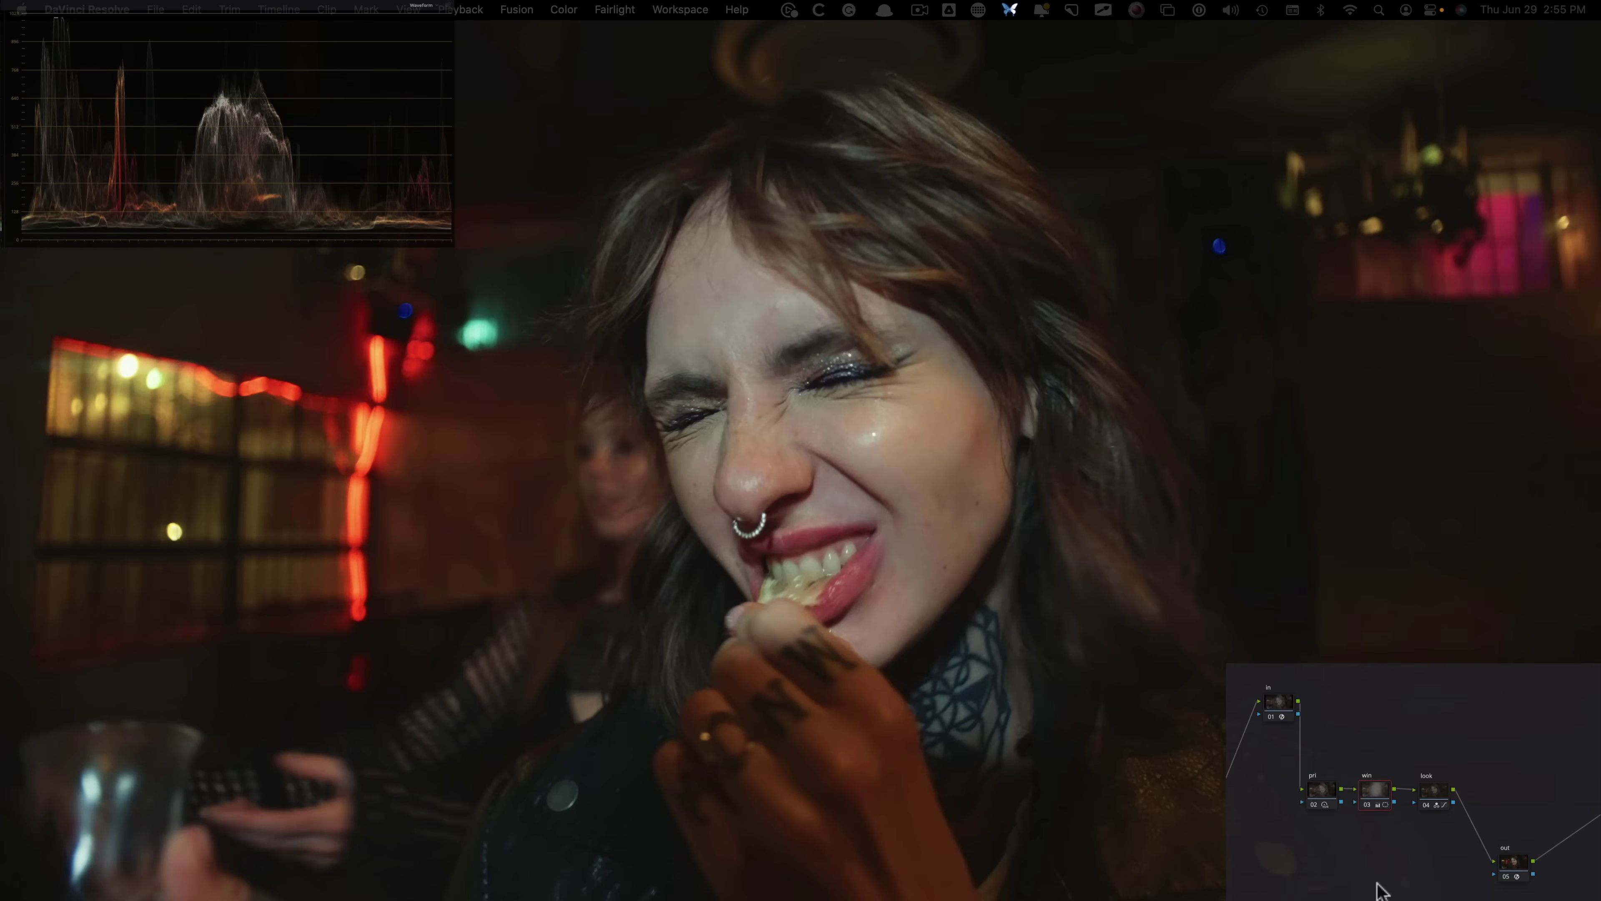
left_click_drag(1450, 818, 1282, 772)
key("super+d")
left_click(1394, 746)
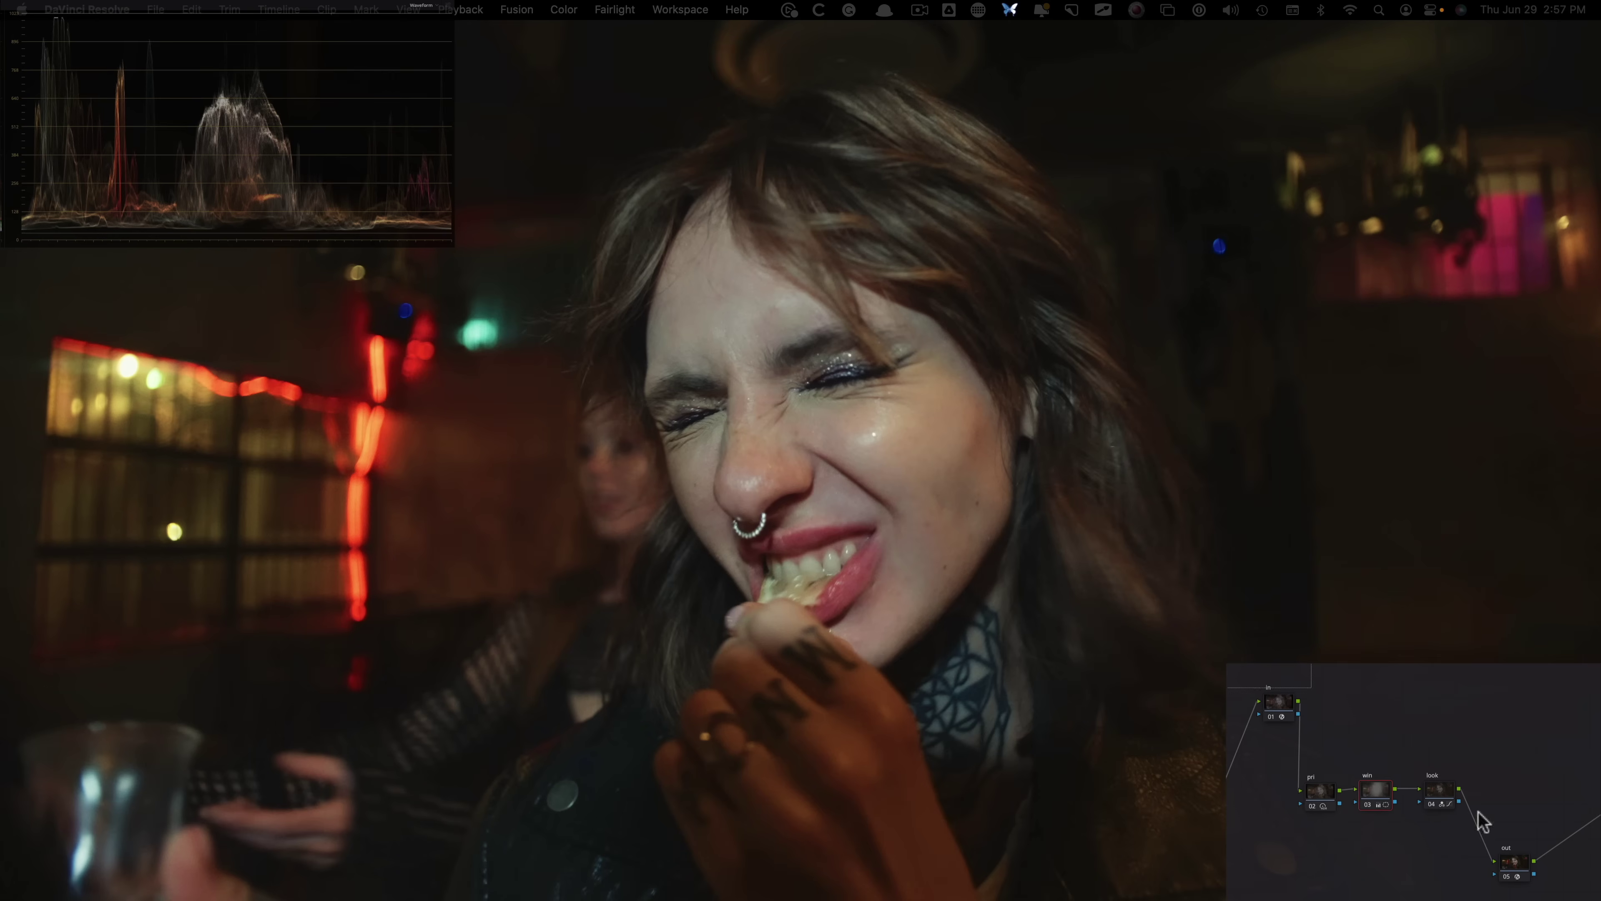
left_click(1486, 728)
left_click(1381, 795)
- Try lowering the Global exposure on the pri node to -1.42 in the HDR wheels and undo it
left_click(1317, 796)
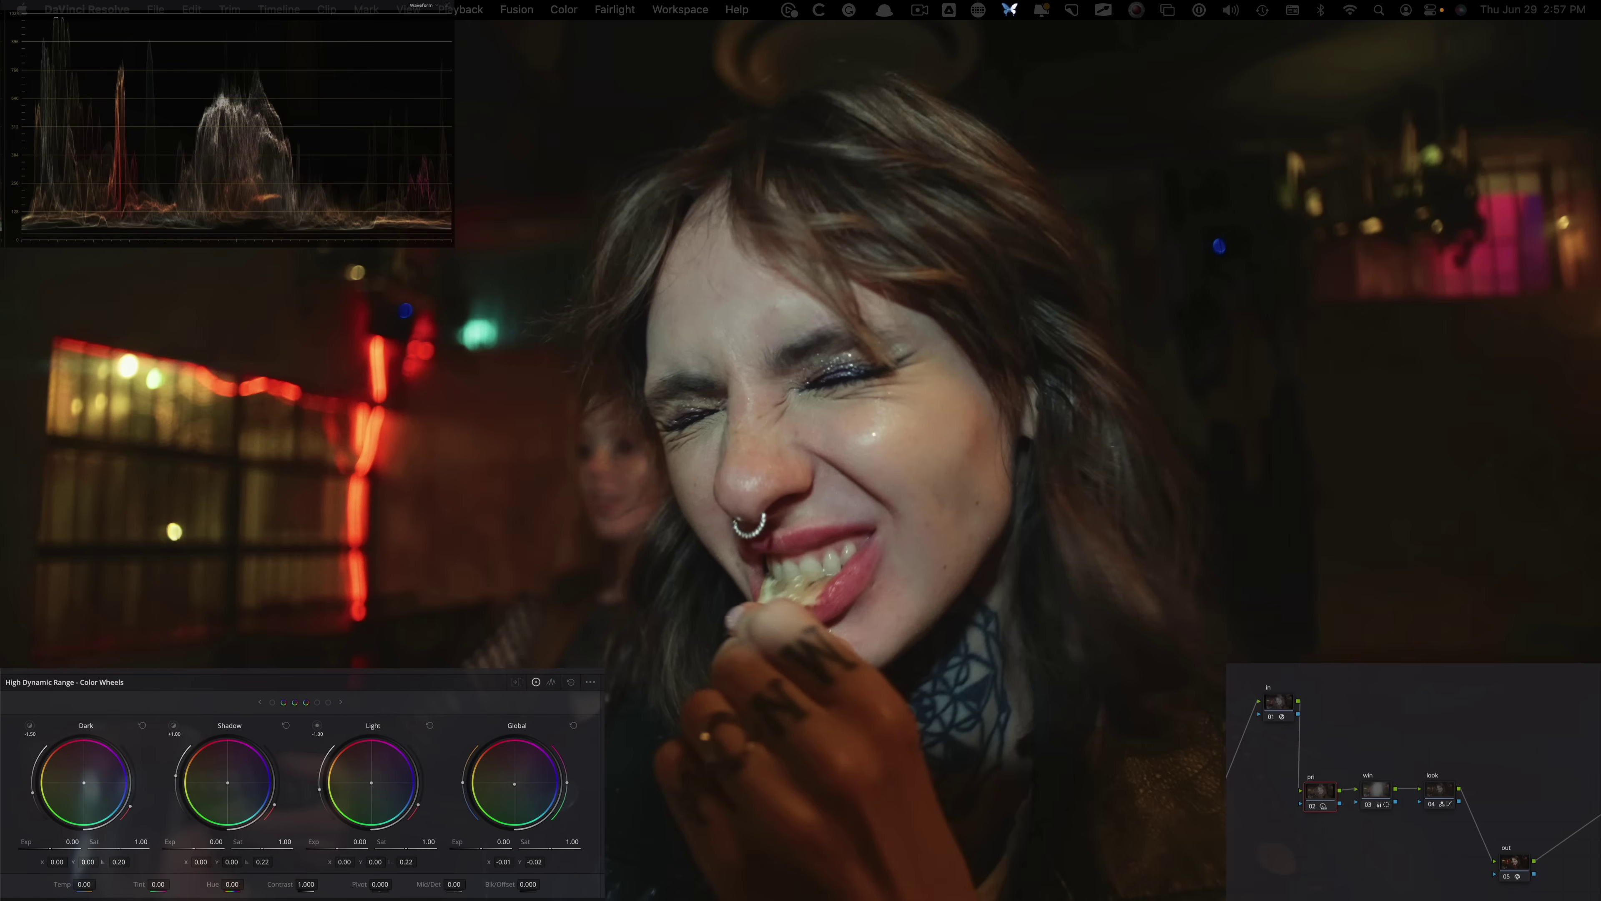
left_click_drag(503, 841, 414, 842)
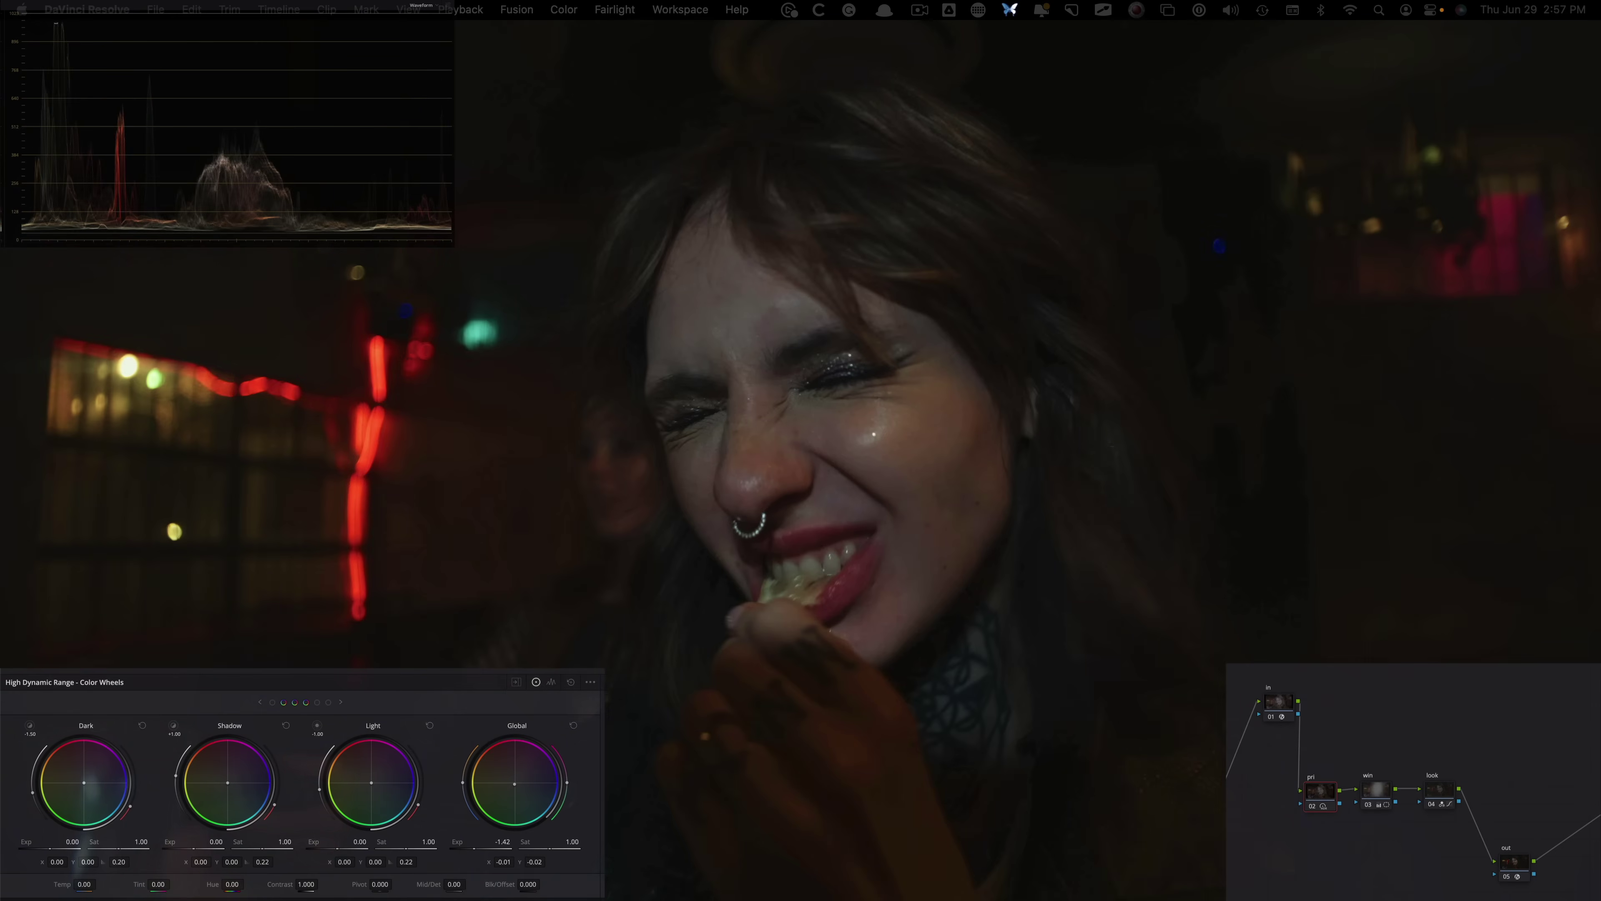
left_click(1327, 790)
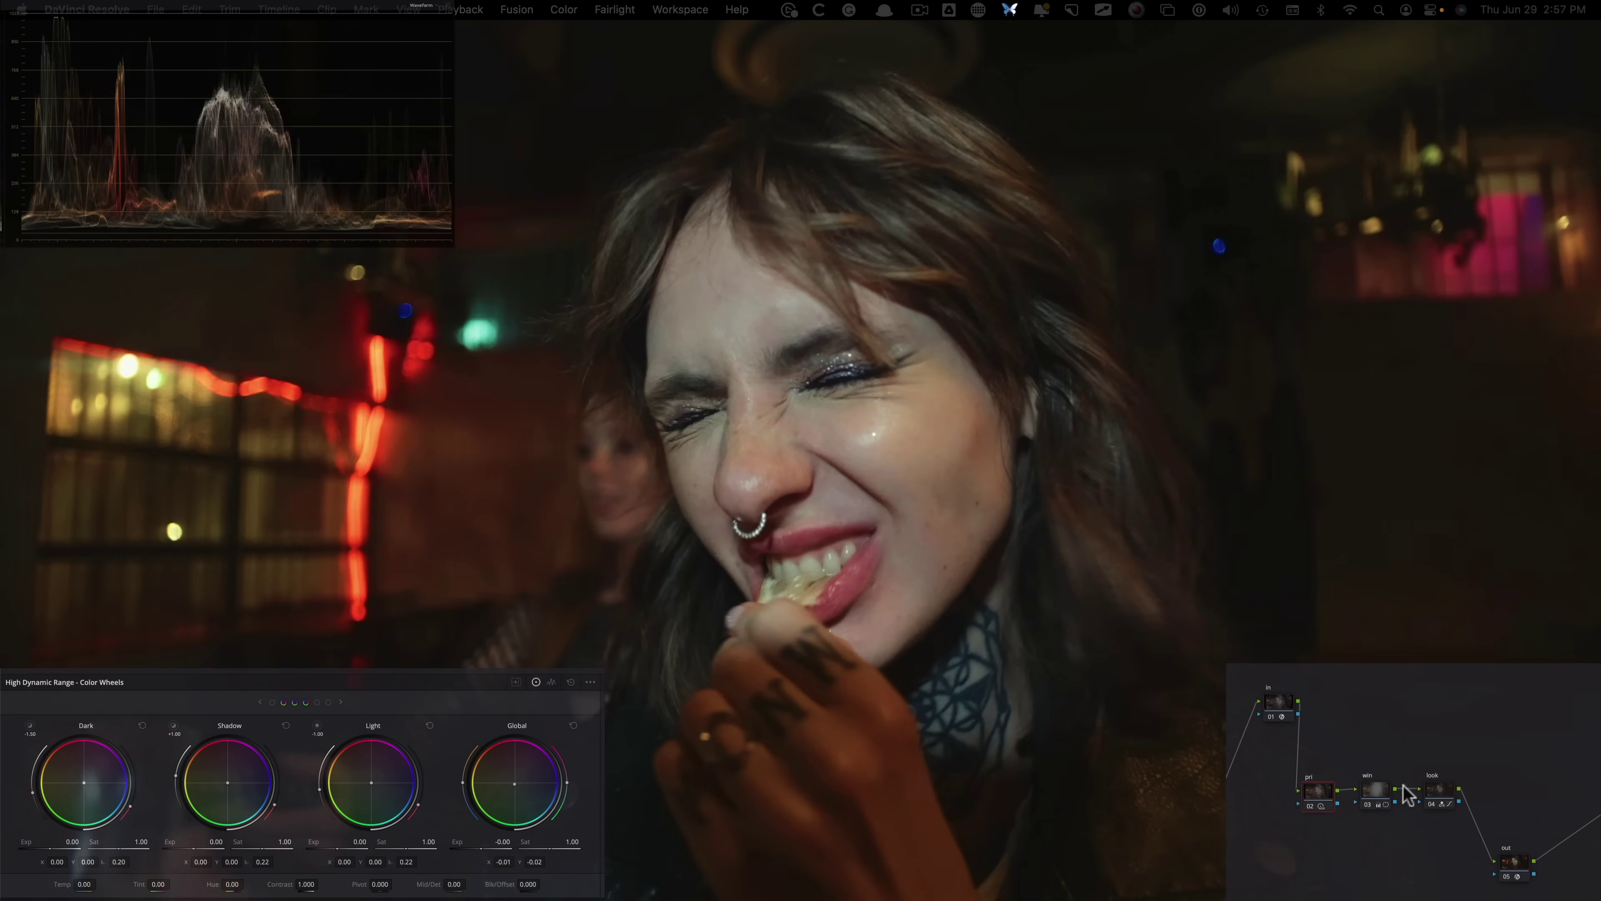
key("super+z")
key("super+z")
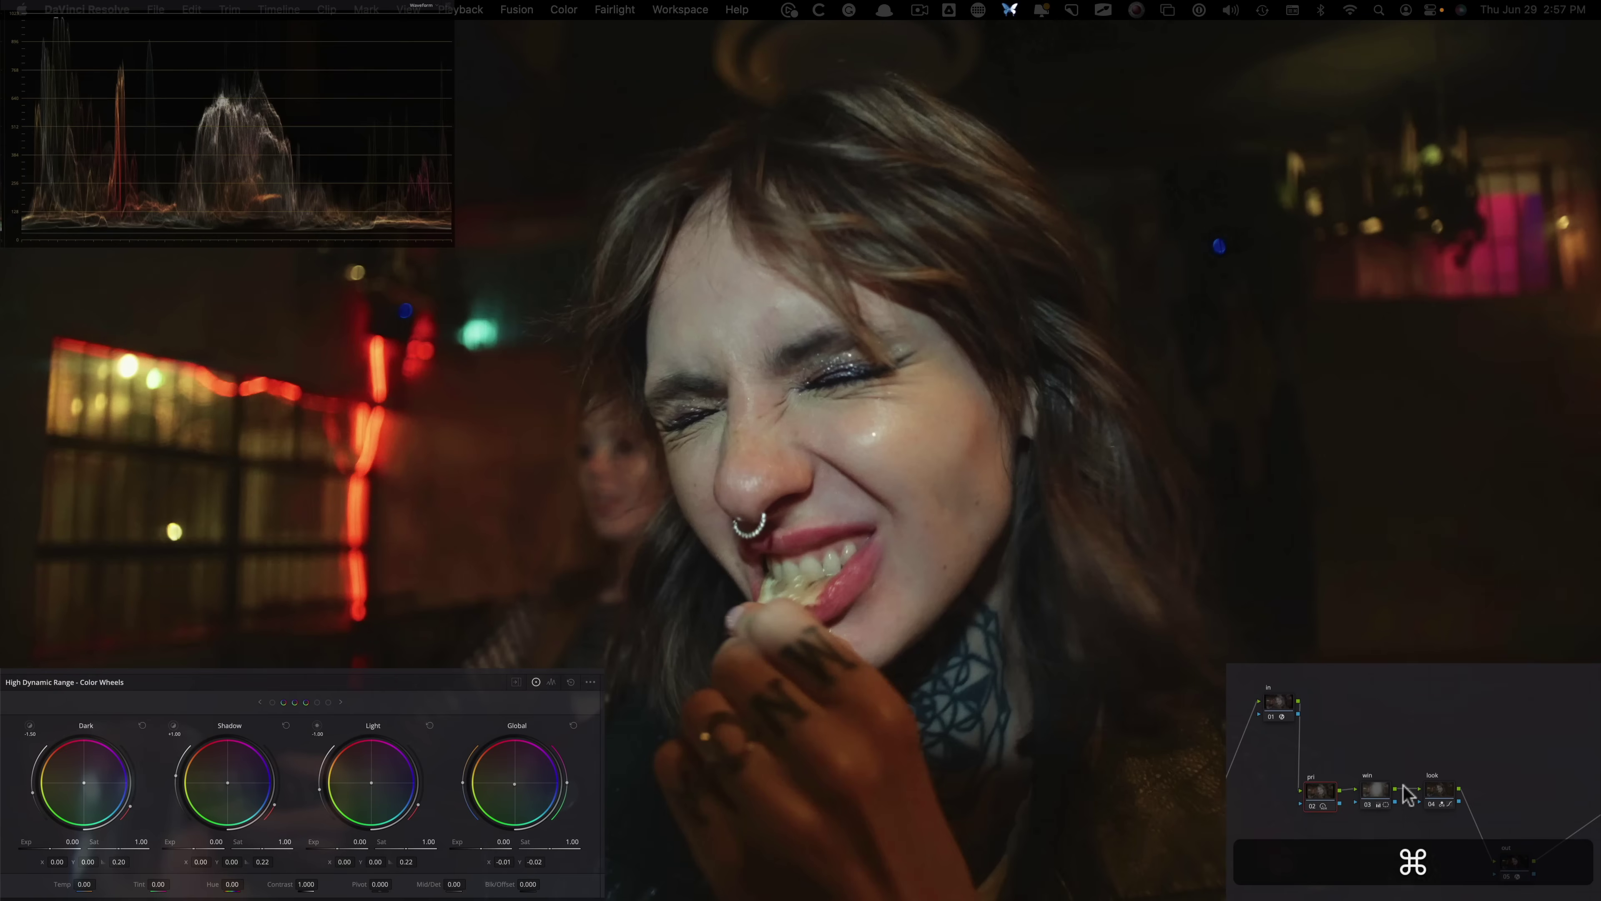